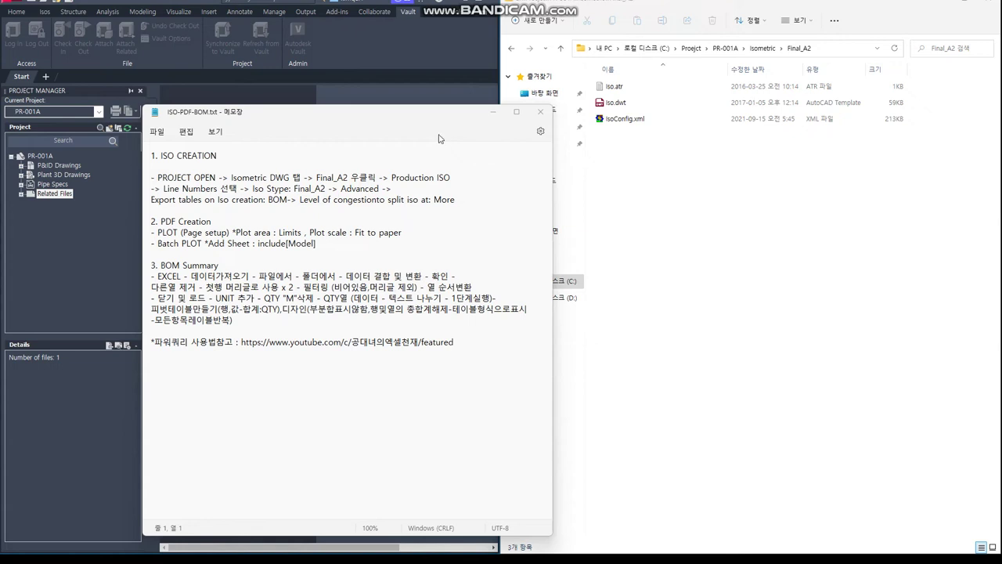
Review the ISO CREATION steps in the notes, then switch to project PR-001A in AutoCAD
left_click(403, 116)
left_click_drag(155, 156, 217, 156)
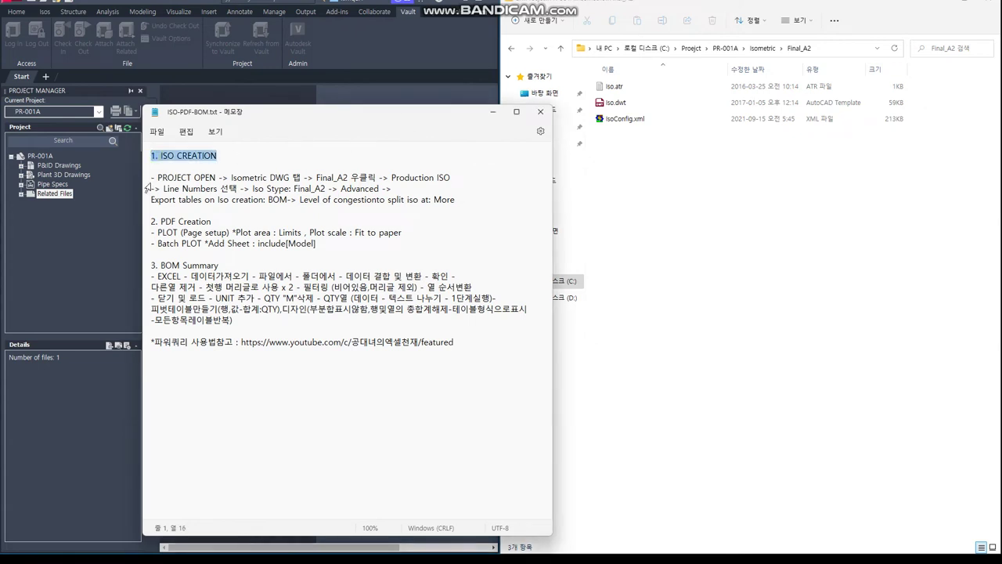
left_click_drag(153, 178, 451, 178)
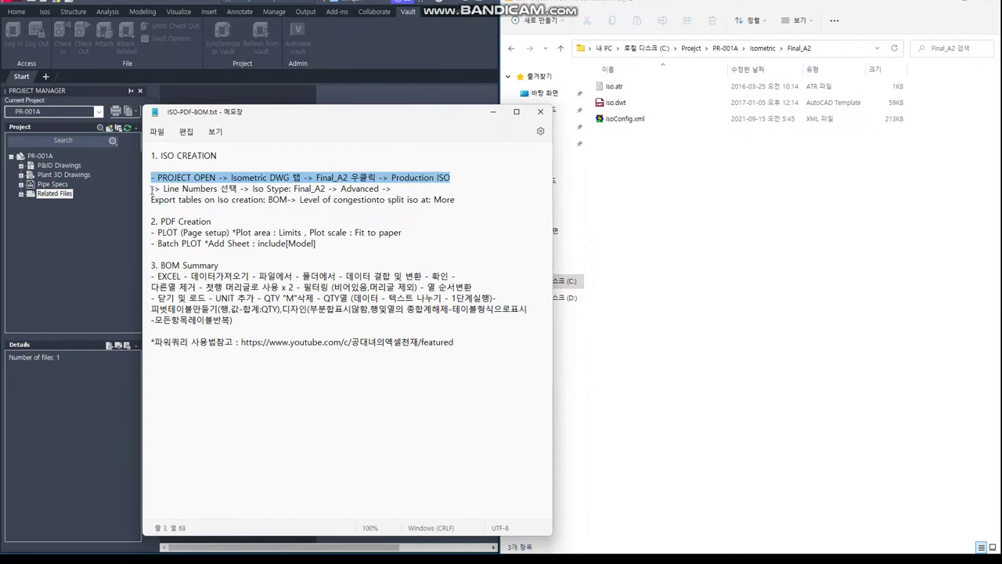
left_click_drag(154, 189, 401, 192)
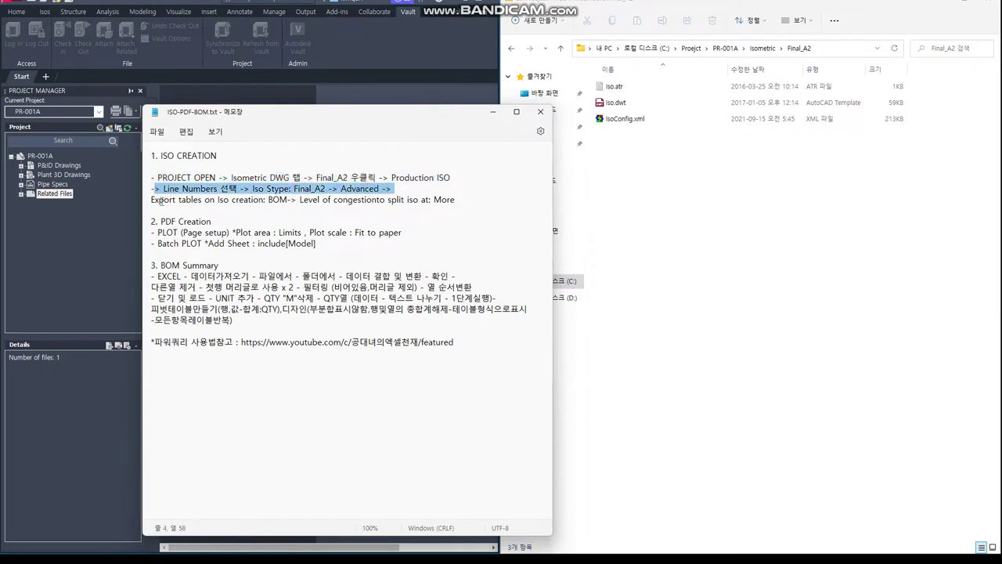
left_click_drag(152, 199, 465, 200)
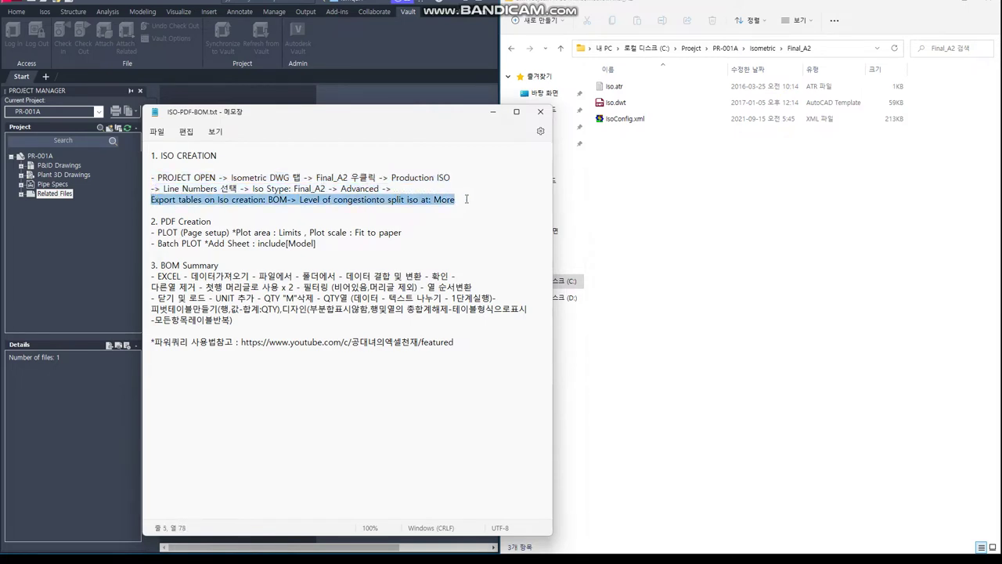
left_click(380, 221)
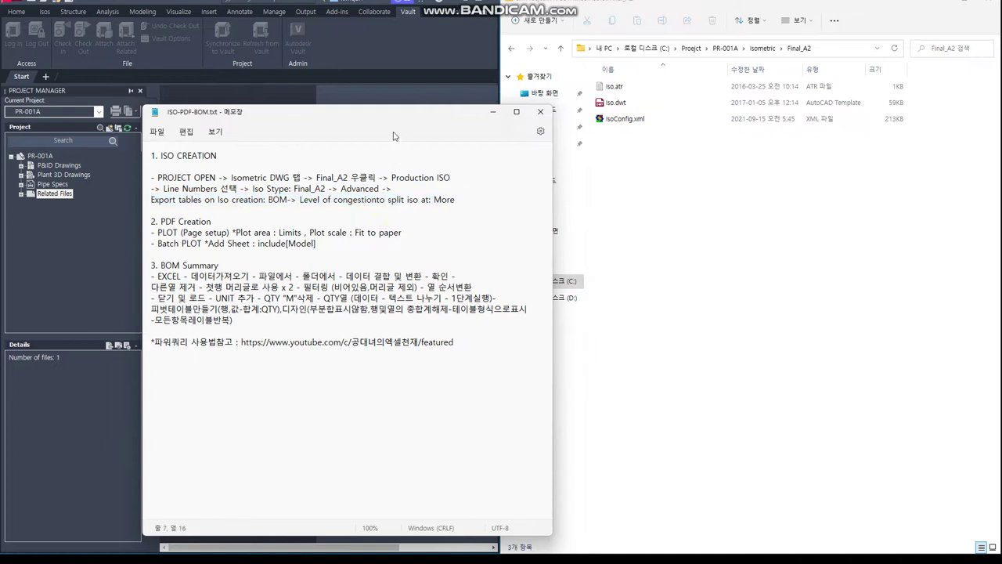
left_click(41, 157)
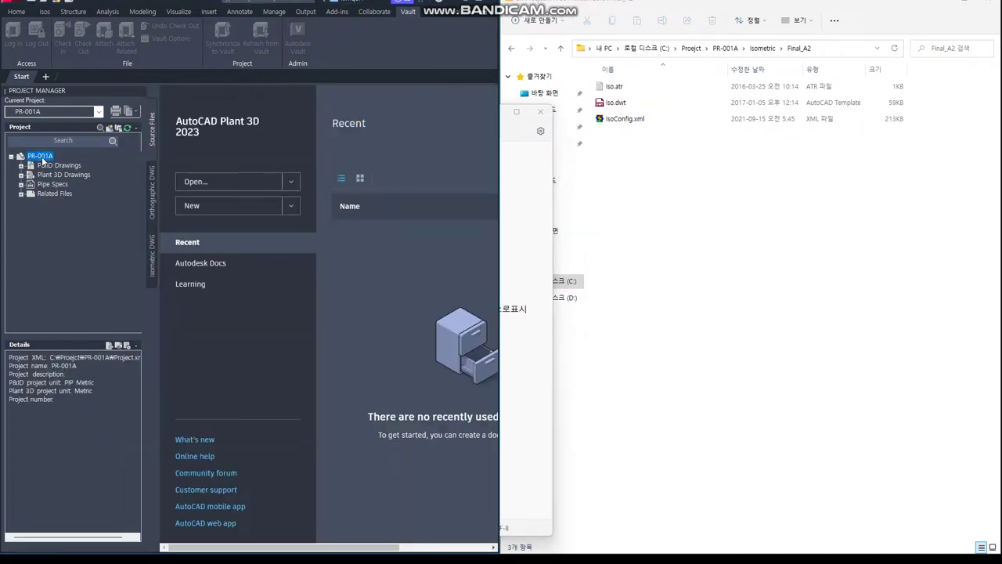
Browse the Isometric DWG styles and expand Final_A2 to view its line numbers
left_click(155, 182)
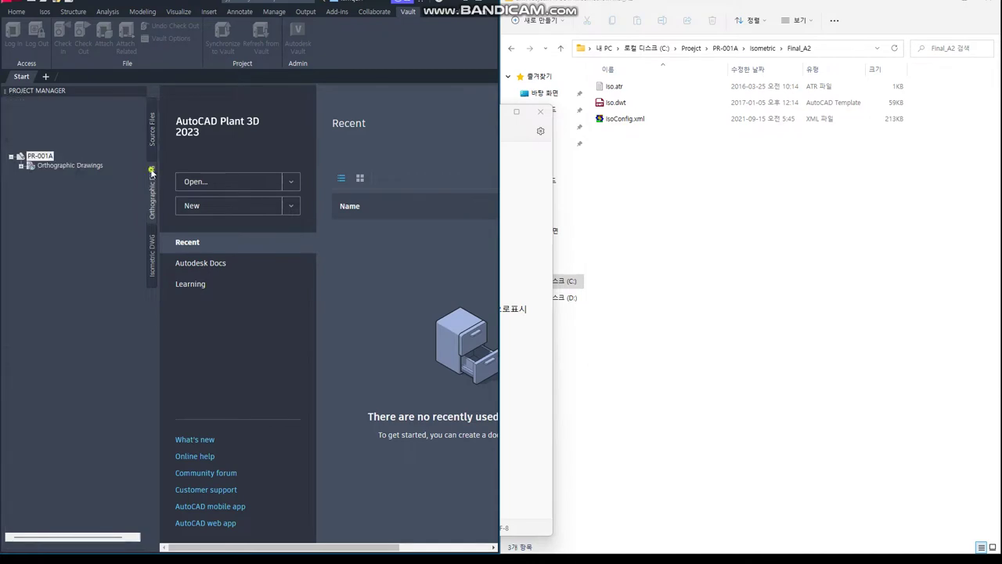
left_click(152, 257)
left_click(52, 195)
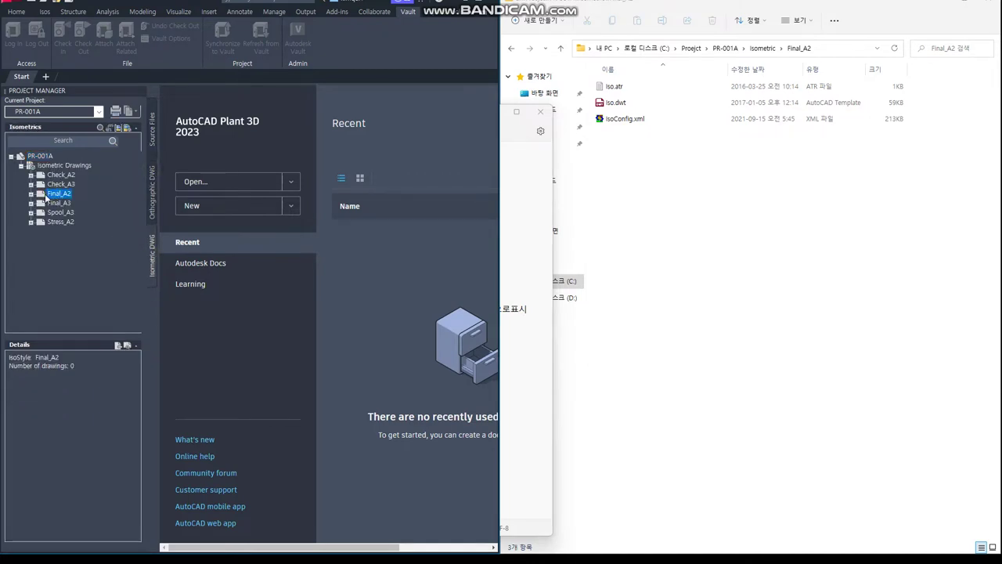
double_click(63, 195)
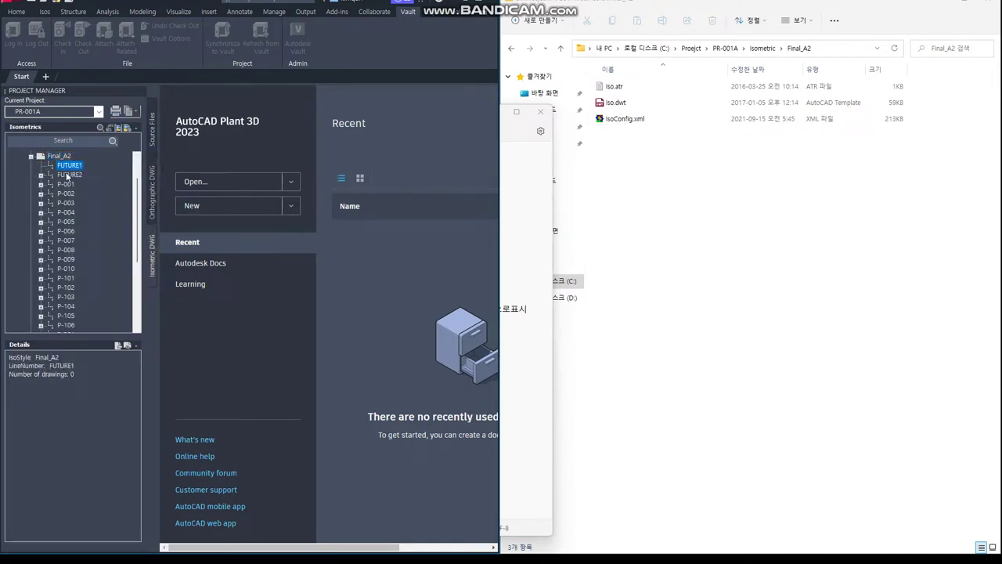
left_click(31, 157)
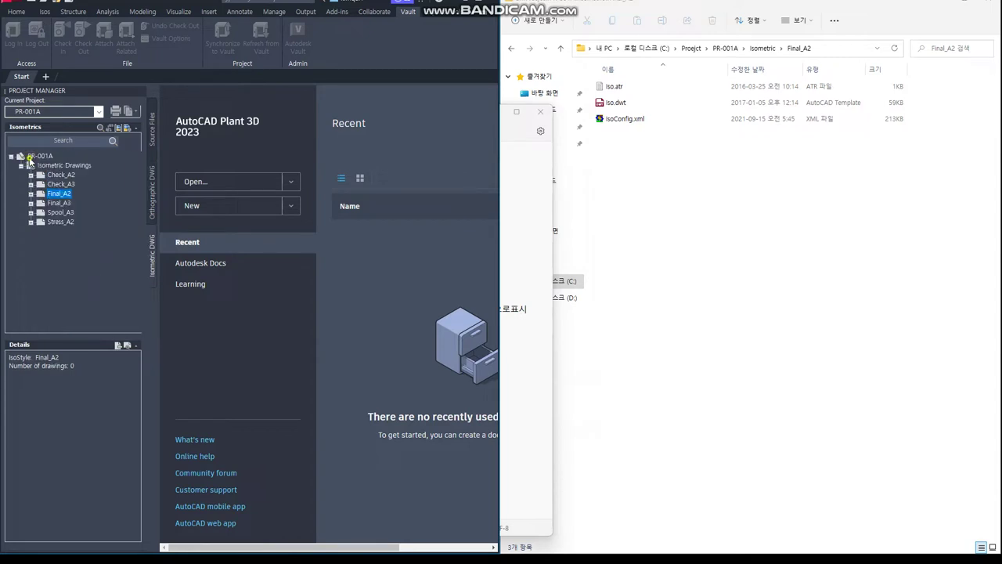
Set up Final_A2 production isos with BOM export and congestion splitting set to More
right_click(67, 199)
left_click(104, 216)
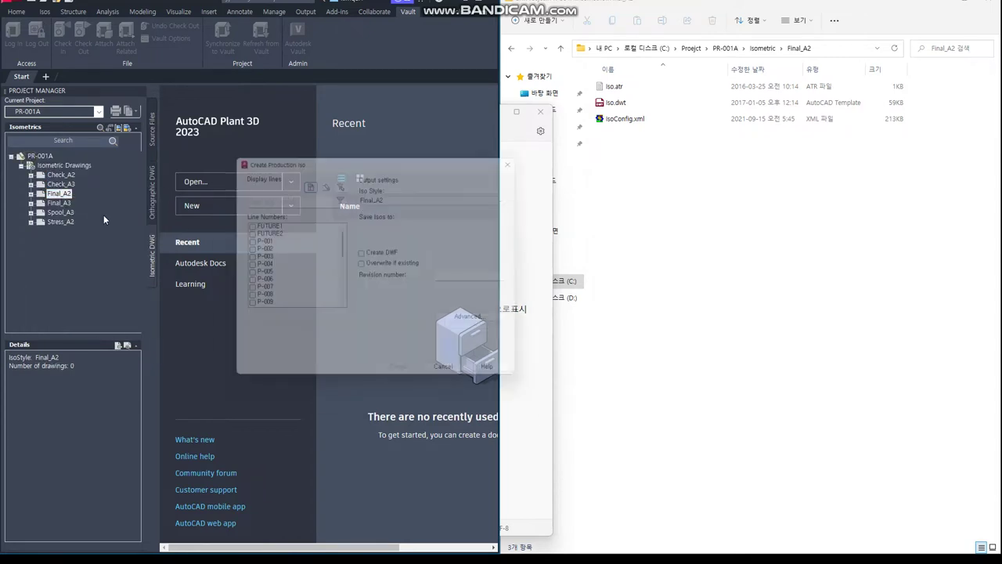
left_click_drag(369, 160, 290, 128)
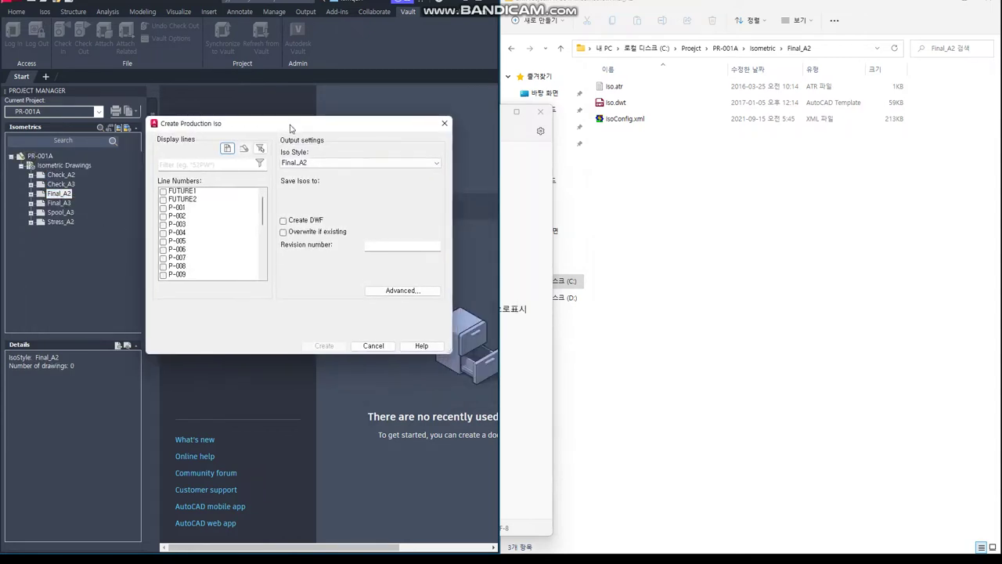
left_click(401, 291)
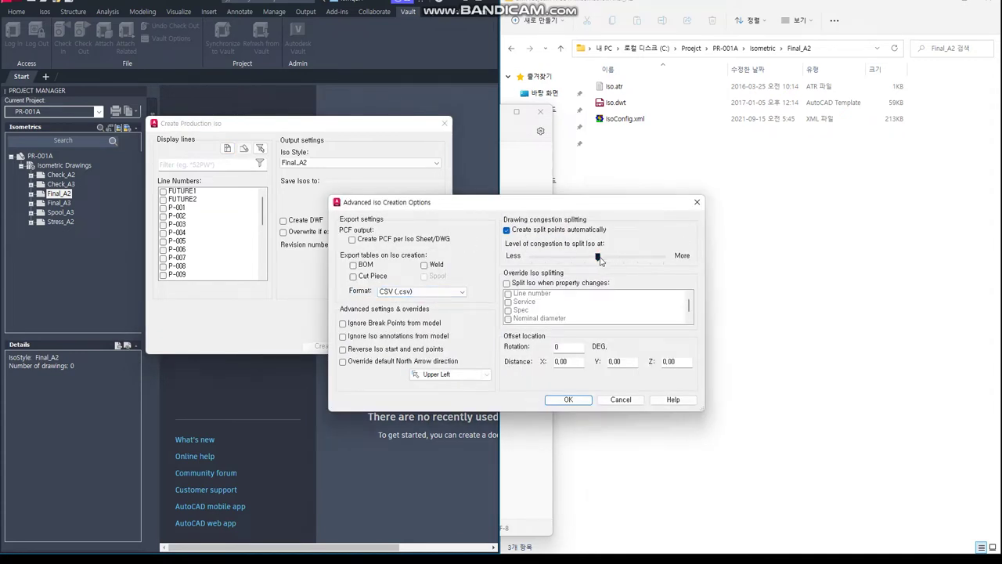
left_click_drag(600, 261, 678, 262)
left_click(570, 401)
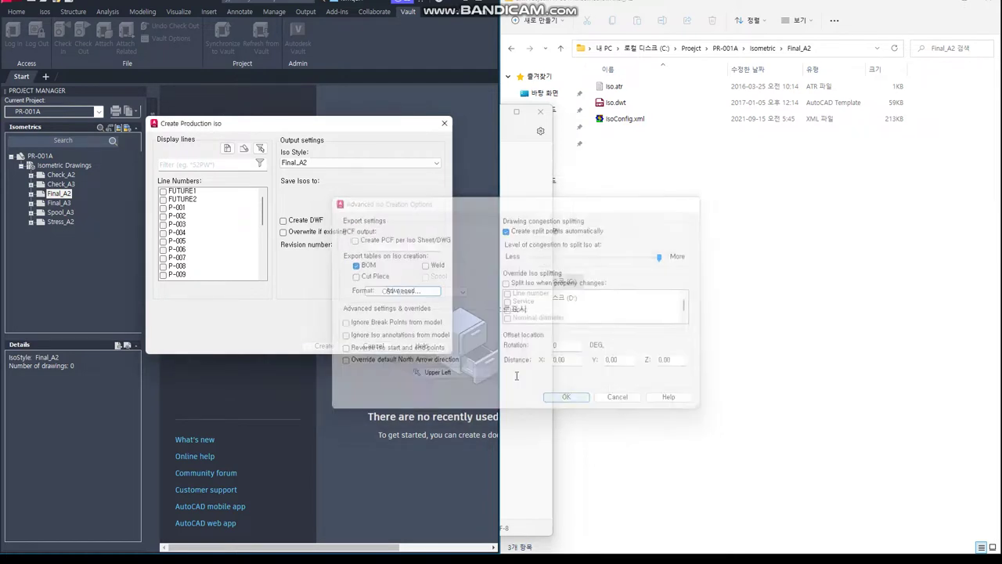
Select every line number and create the production isos
left_click(181, 195)
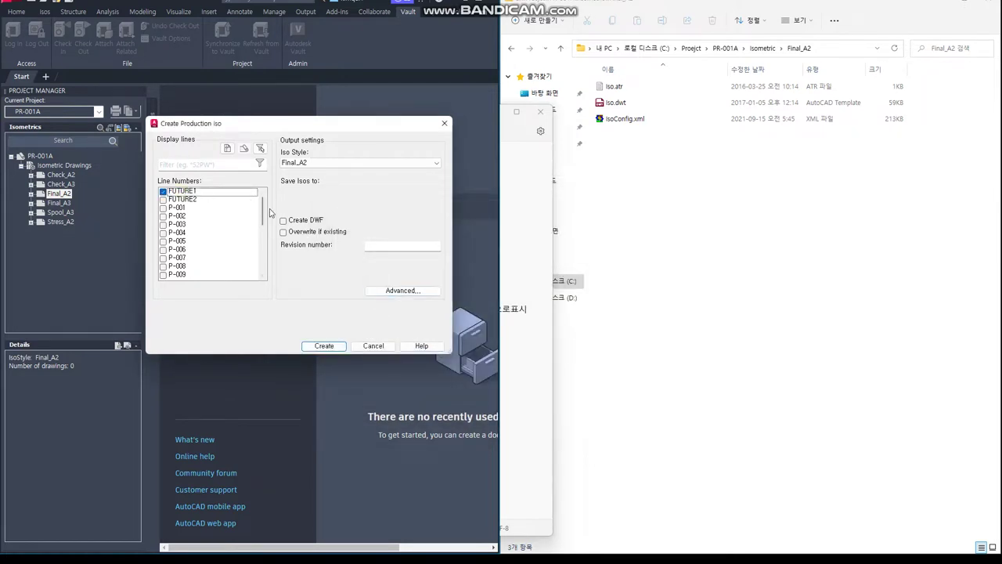
scroll(212, 235, "down", 10)
left_click(178, 275, "shift")
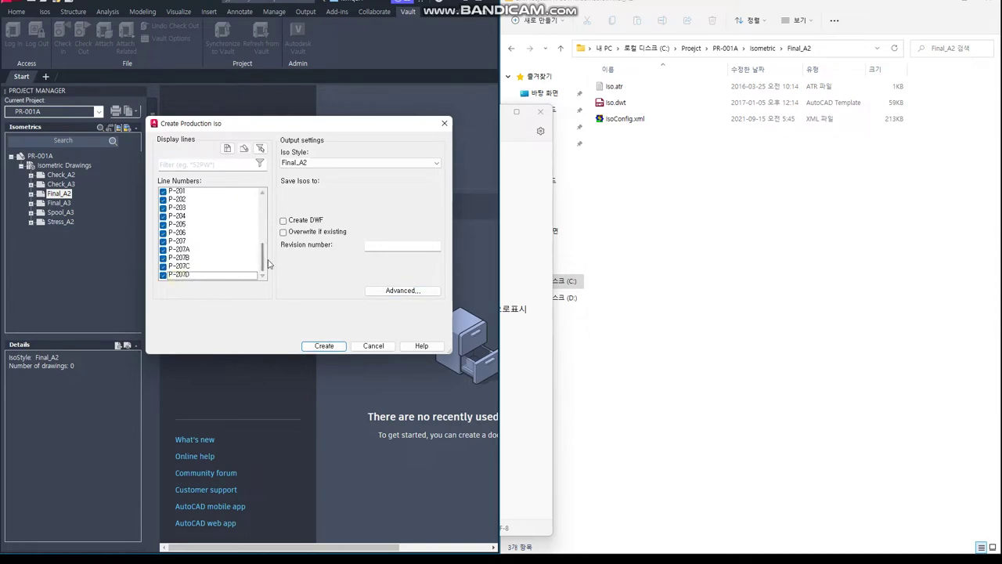
left_click_drag(263, 258, 264, 205)
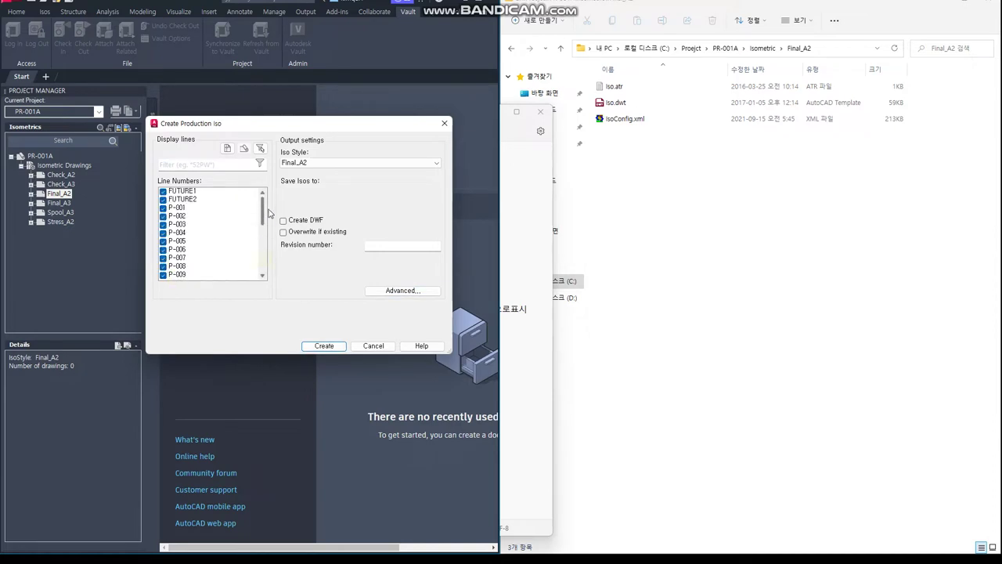
left_click(324, 345)
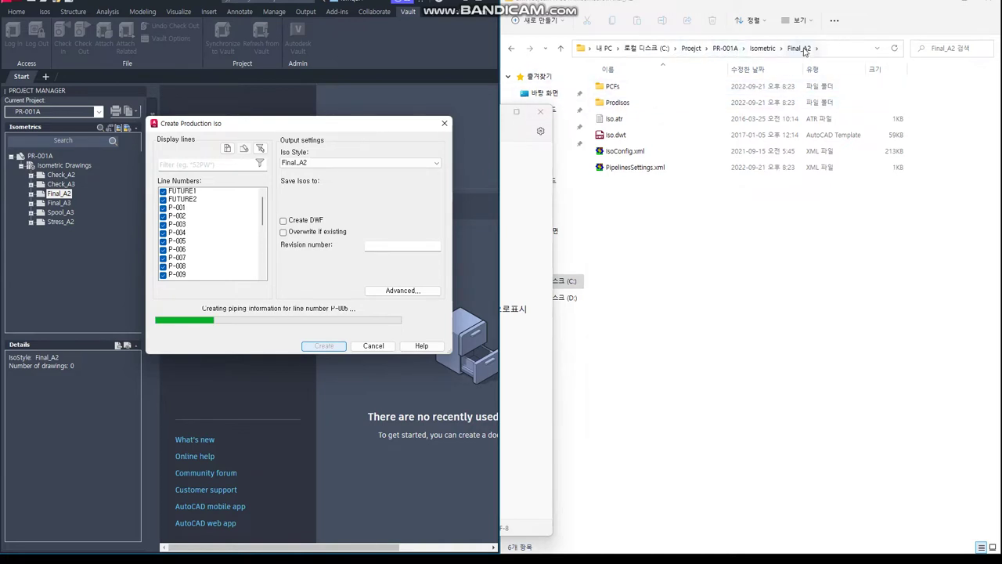
Inspect the 29 .pcf files in PCFs, then open the still-empty Prodisos\Drawings folder
double_click(617, 86)
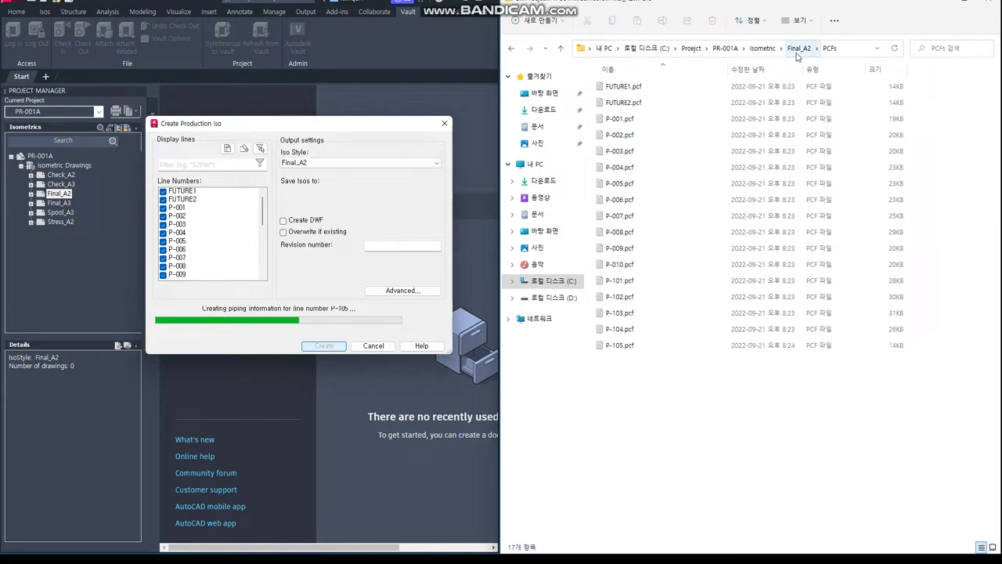
left_click(797, 54)
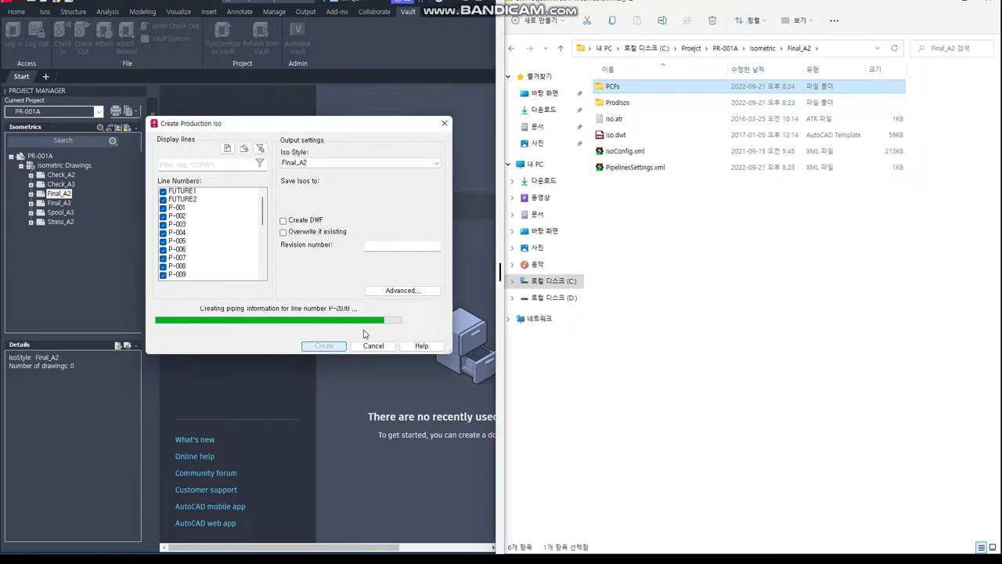
double_click(613, 89)
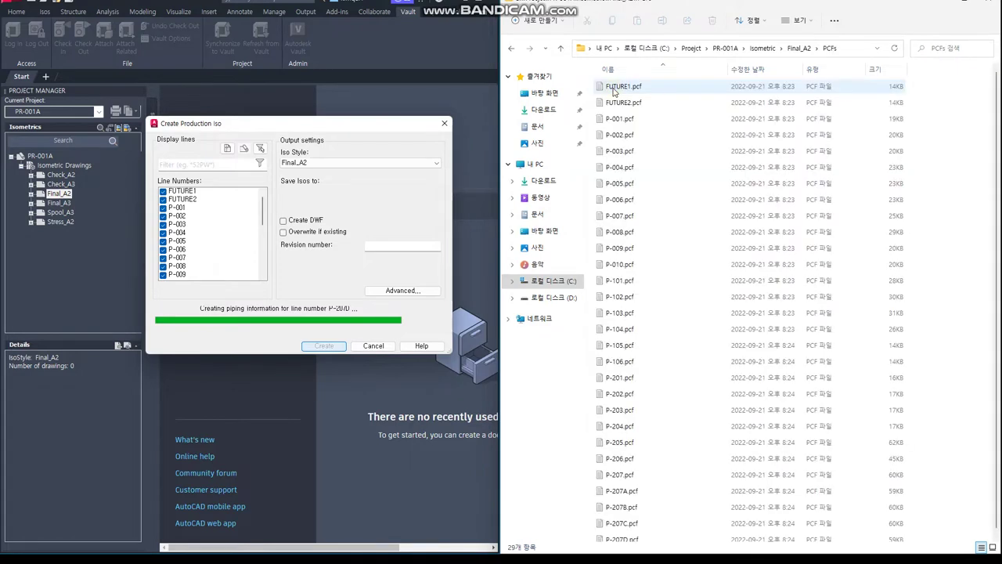
scroll(646, 366, "down", 1)
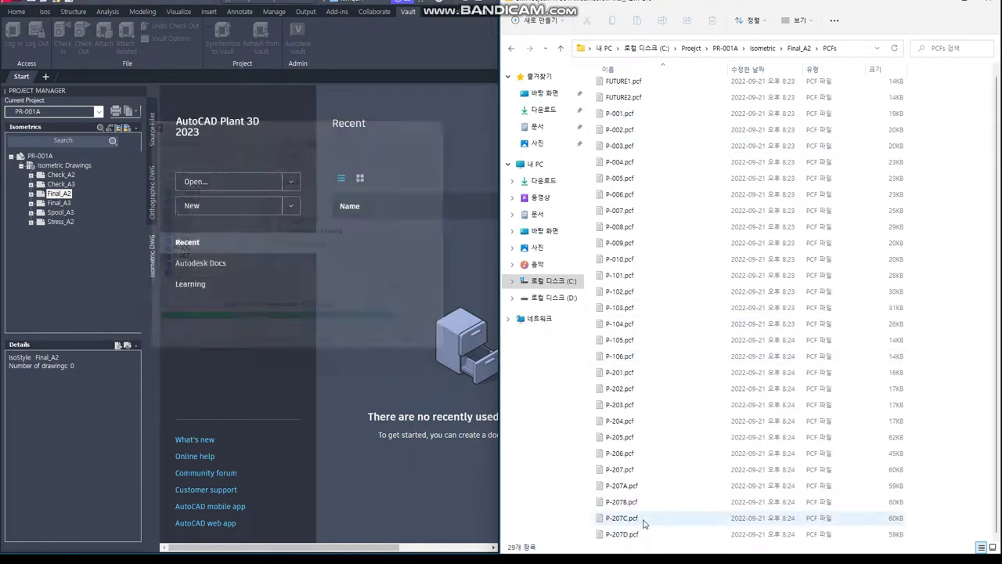
left_click(798, 48)
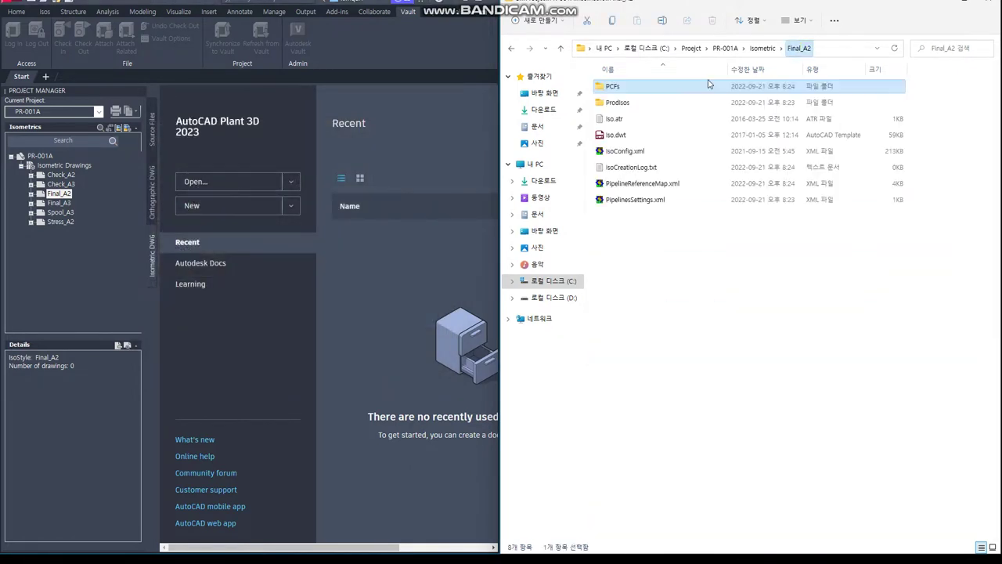
double_click(618, 102)
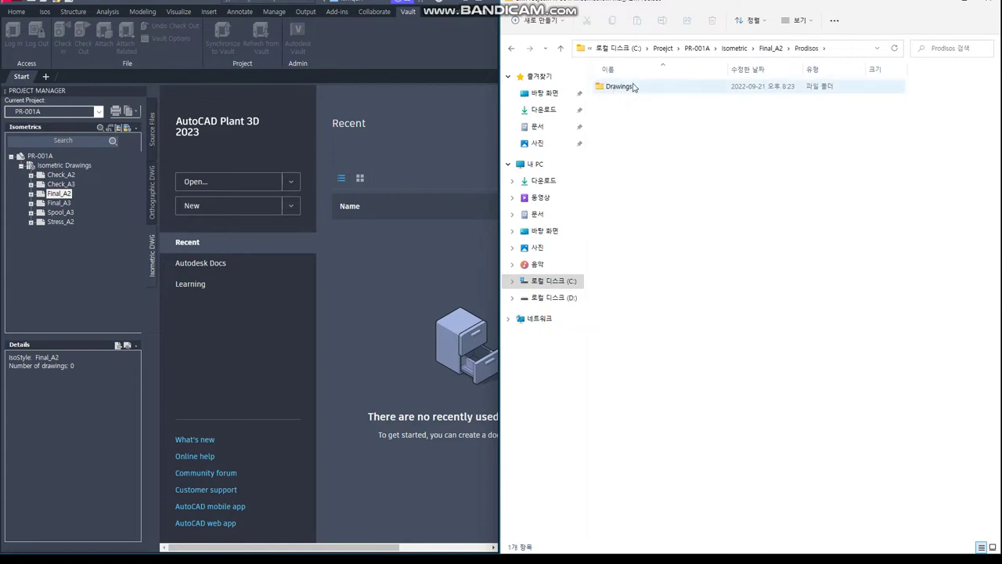
double_click(619, 86)
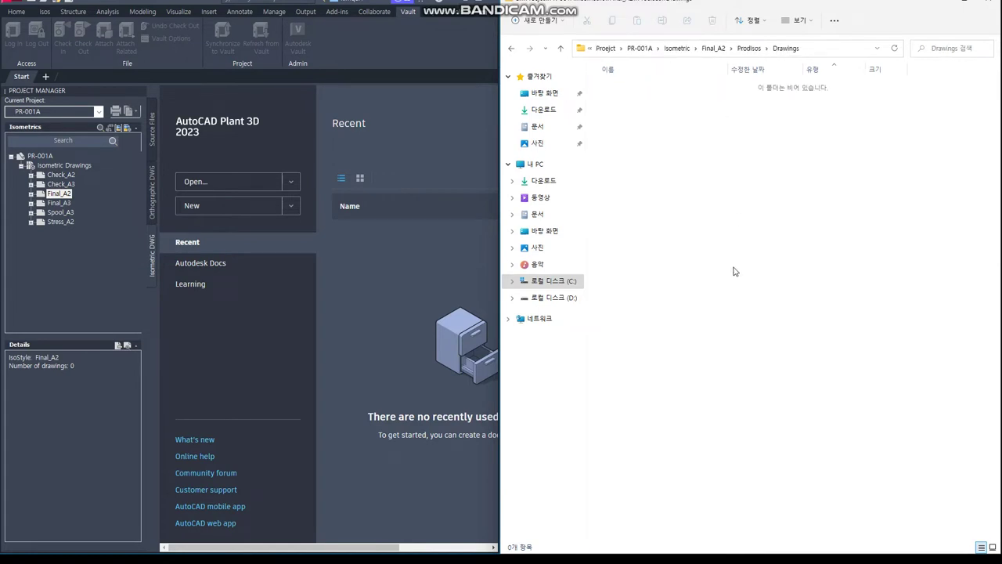
Re-read the Production ISO, Advanced and BOM export/congestion steps in the notes
key("alt+Tab")
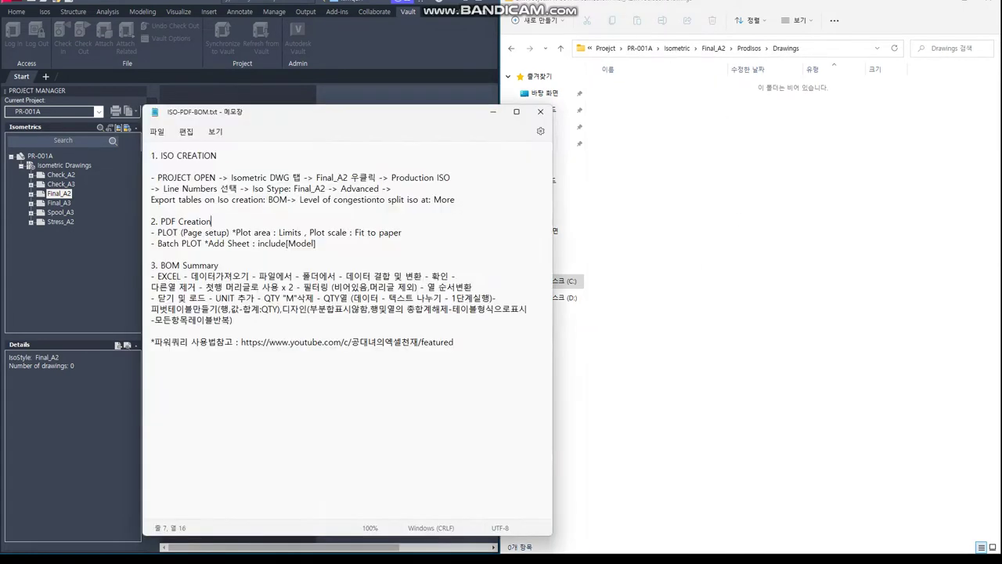
mouse_move(231, 177)
left_mouse_down()
mouse_move(378, 178)
mouse_move(151, 178)
mouse_move(465, 178)
left_mouse_up()
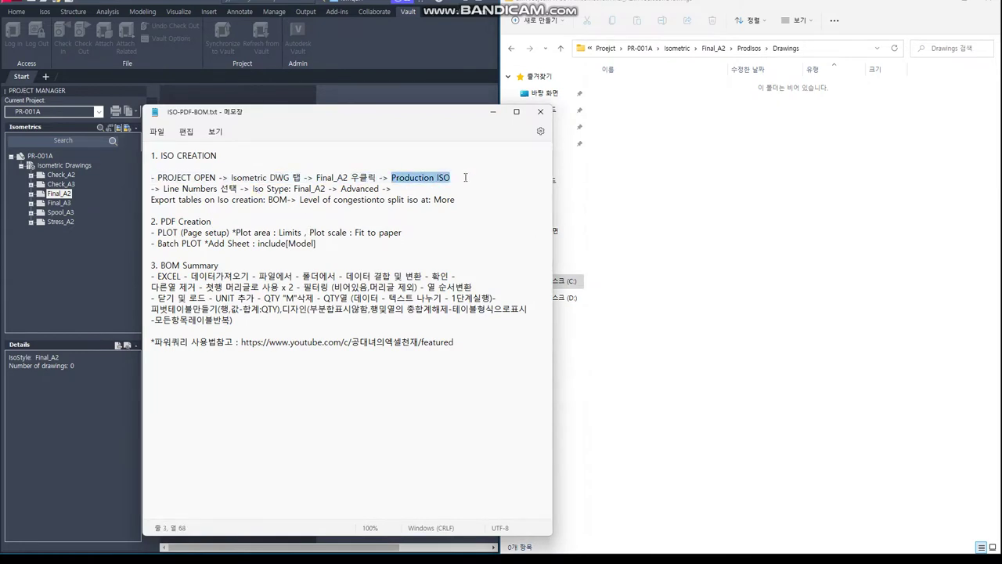
left_click_drag(164, 189, 386, 188)
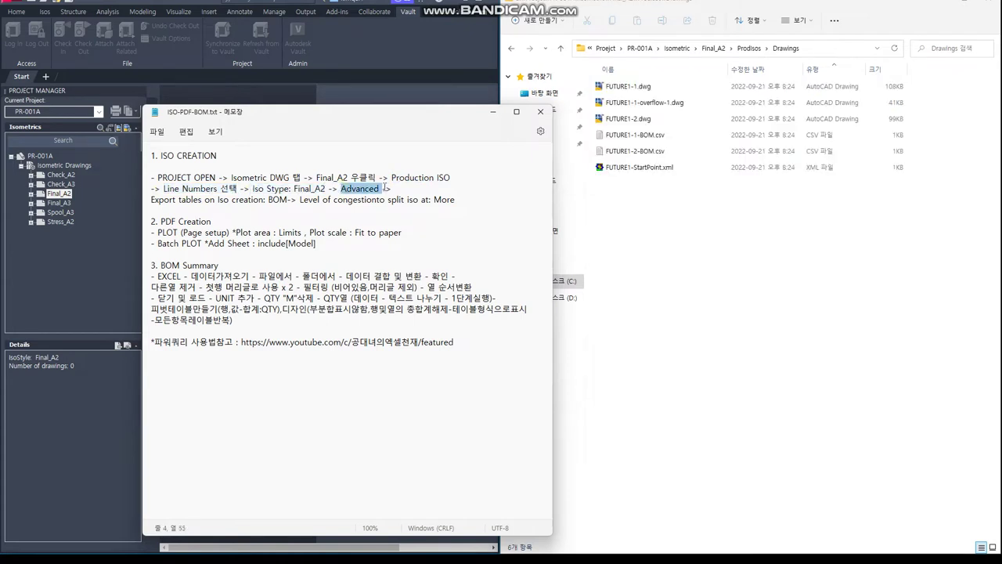
left_click_drag(151, 199, 391, 199)
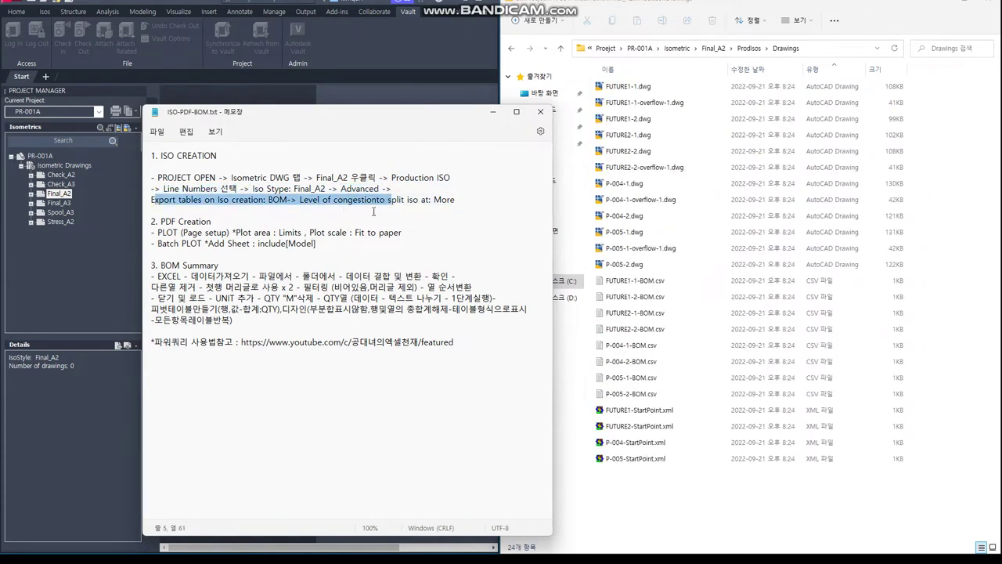
left_click(374, 211)
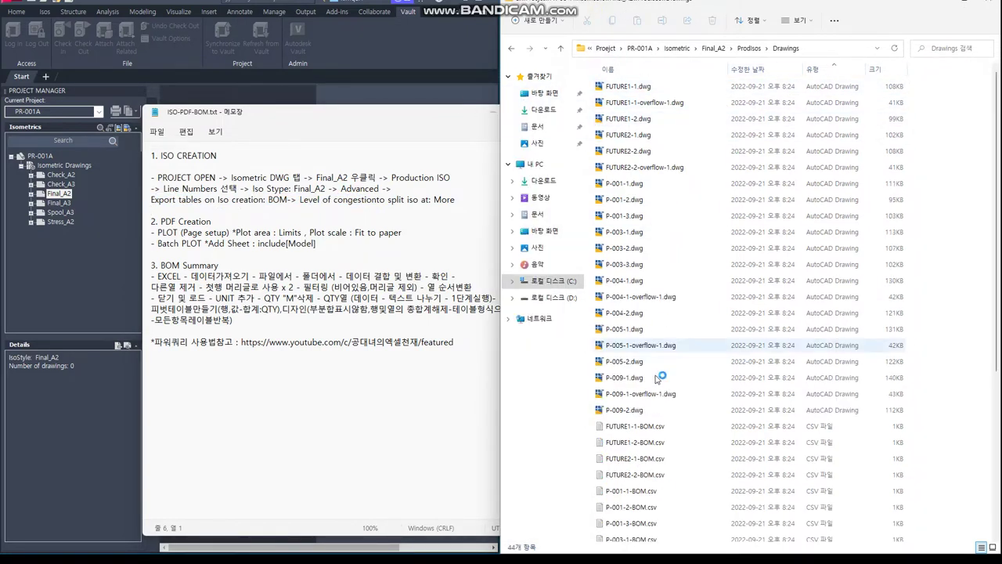
Scroll through the remaining workflow notes and return to the AutoCAD Start page
scroll(661, 407, "down", 7)
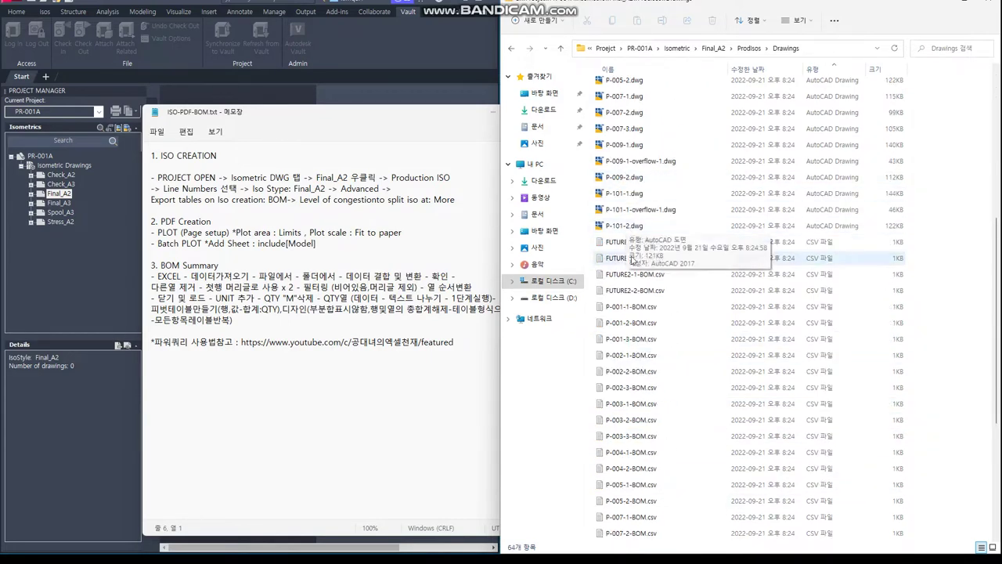
scroll(623, 237, "down", 3)
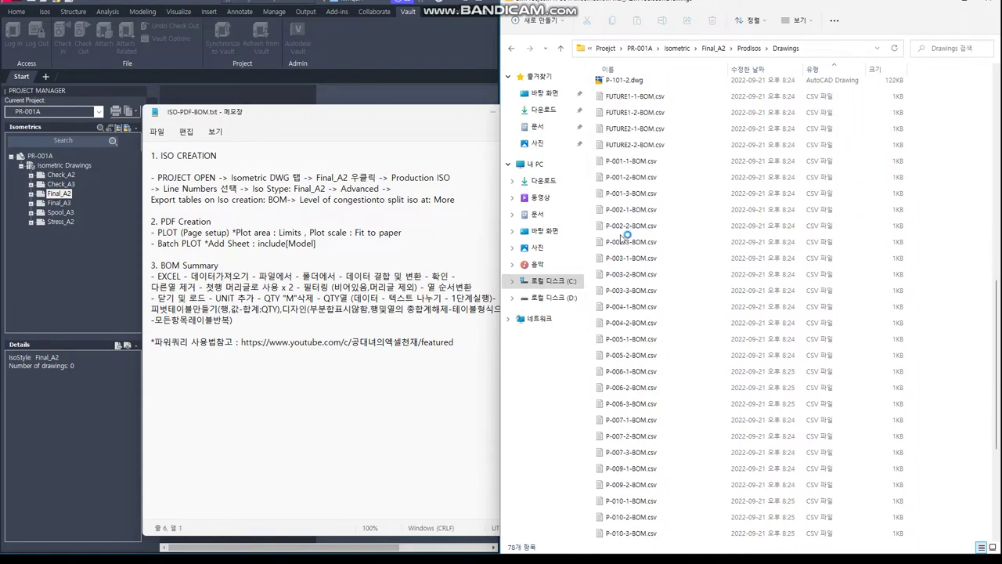
left_click(364, 402)
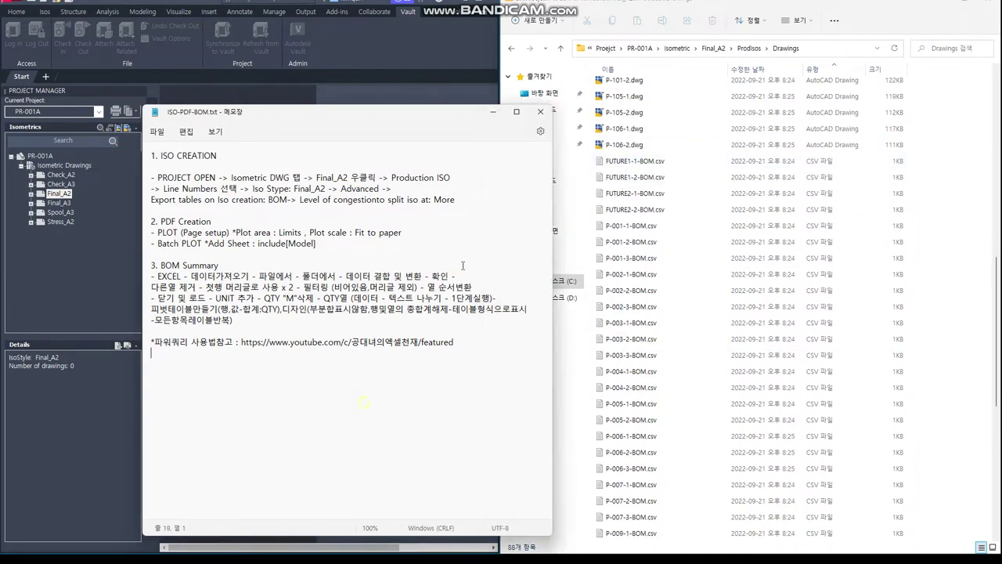
left_click(375, 32)
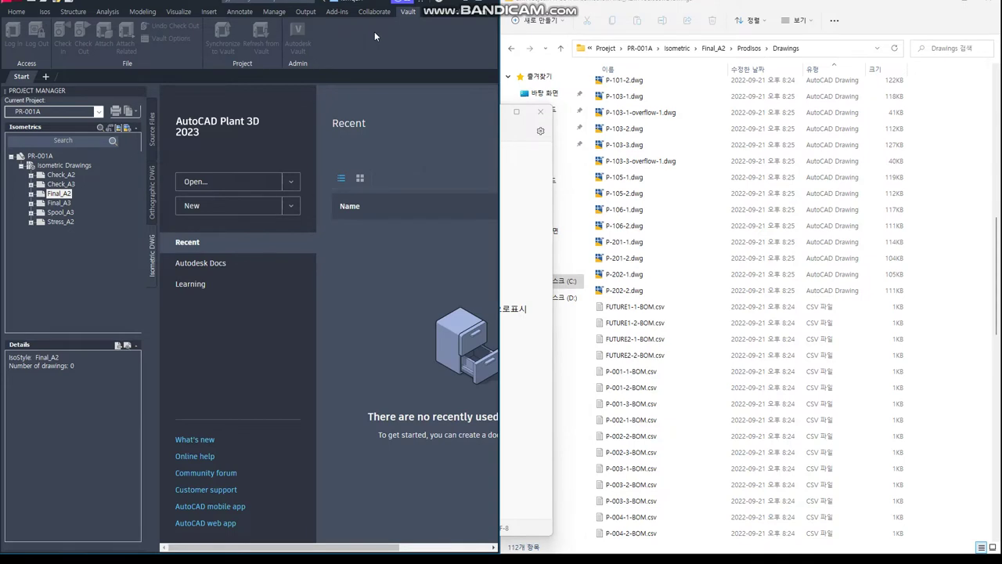
Open the PIPING model from Plant 3D Drawings in the Source Files tree
left_click(154, 143)
double_click(58, 175)
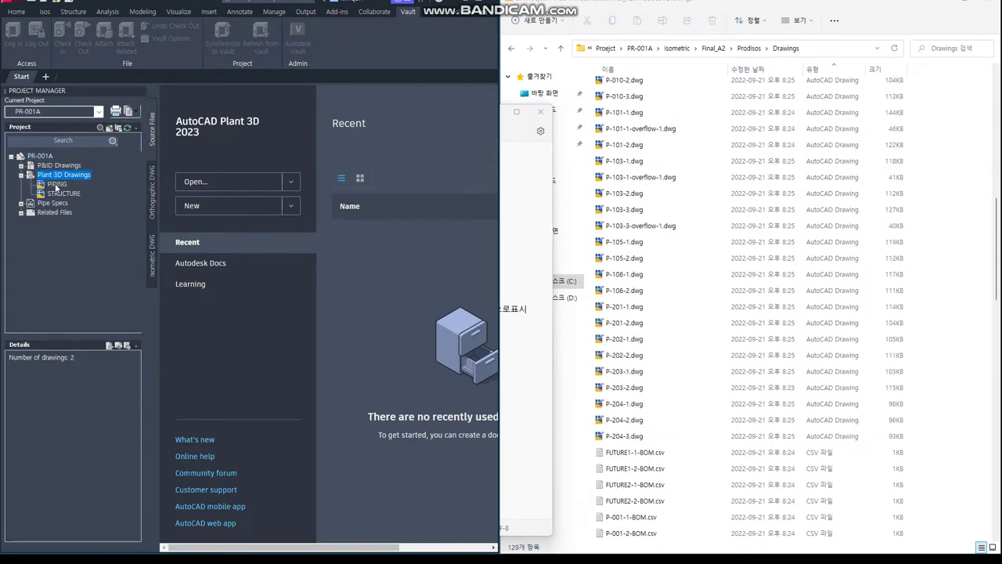
double_click(57, 184)
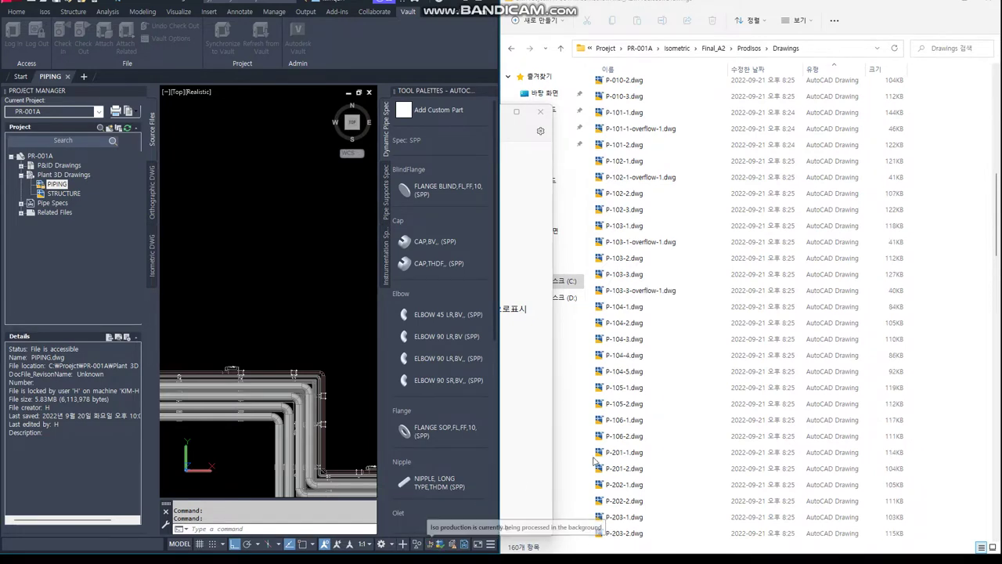
Scroll through the growing Prodisos\Drawings folder of iso DWGs and BOM CSVs
left_click(641, 355)
scroll(640, 337, "down", 10)
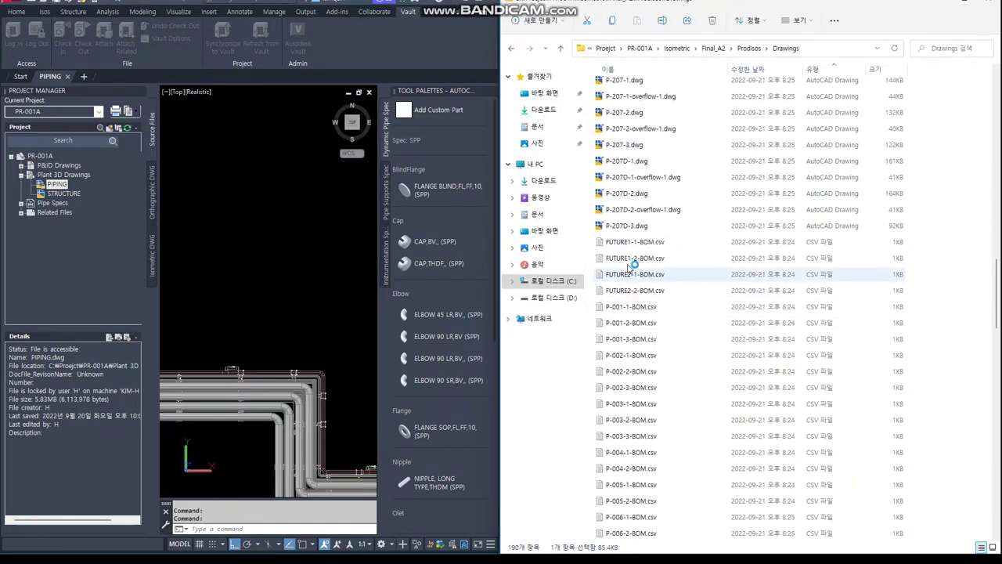
scroll(630, 293, "down", 3)
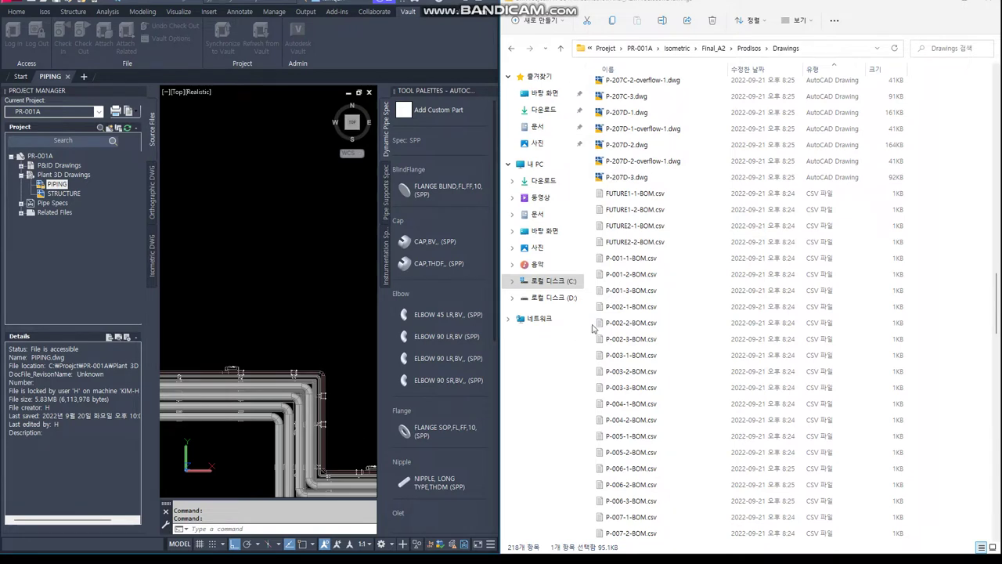
Open the iso creation results and filter to errors only, confirming 102 isos with none
left_click(350, 453)
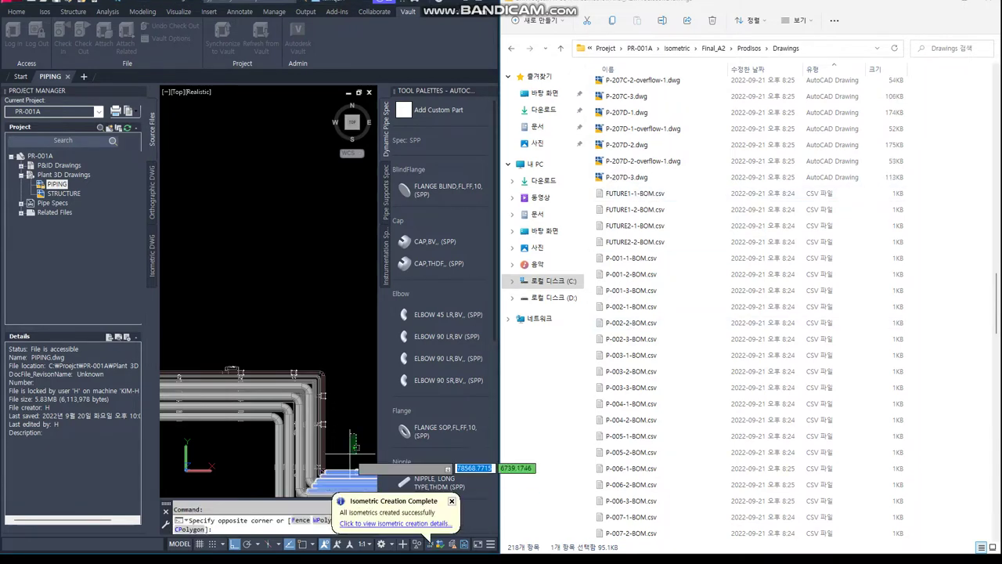
left_click(359, 468)
left_click(390, 524)
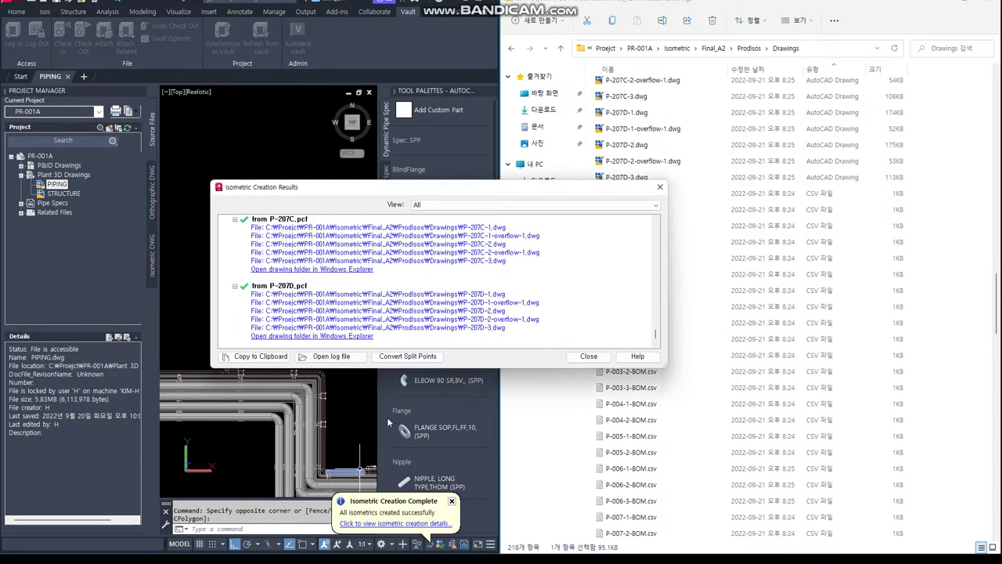
left_click(469, 205)
left_click(434, 219)
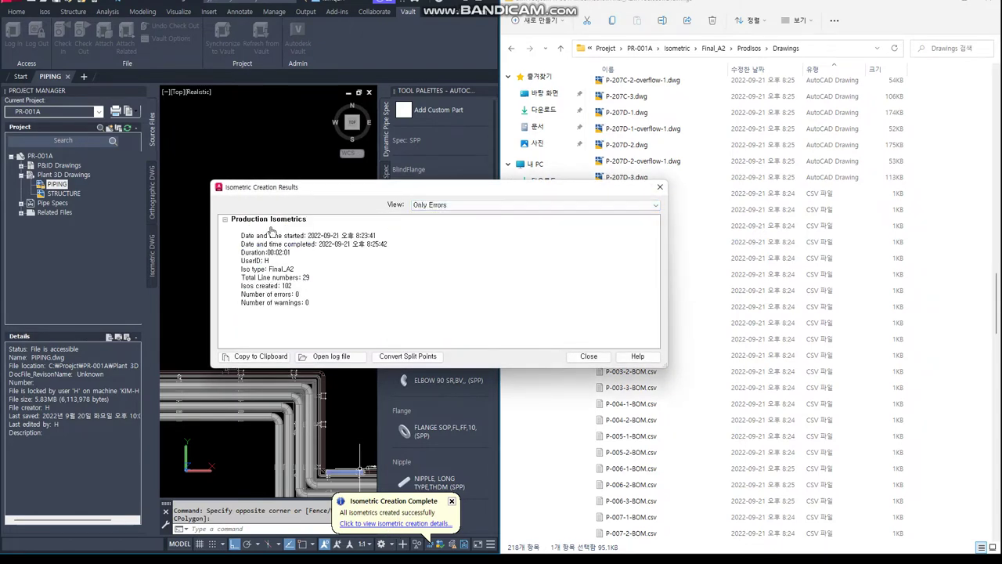
left_click_drag(465, 187, 295, 220)
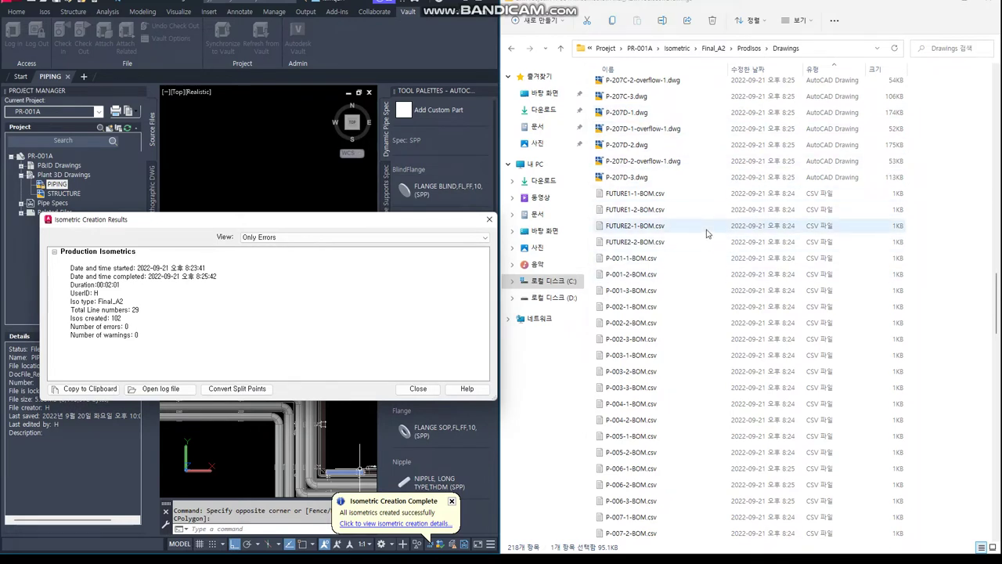
Close the results summary and show AutoCAD's isometric drawings tree
left_click(418, 389)
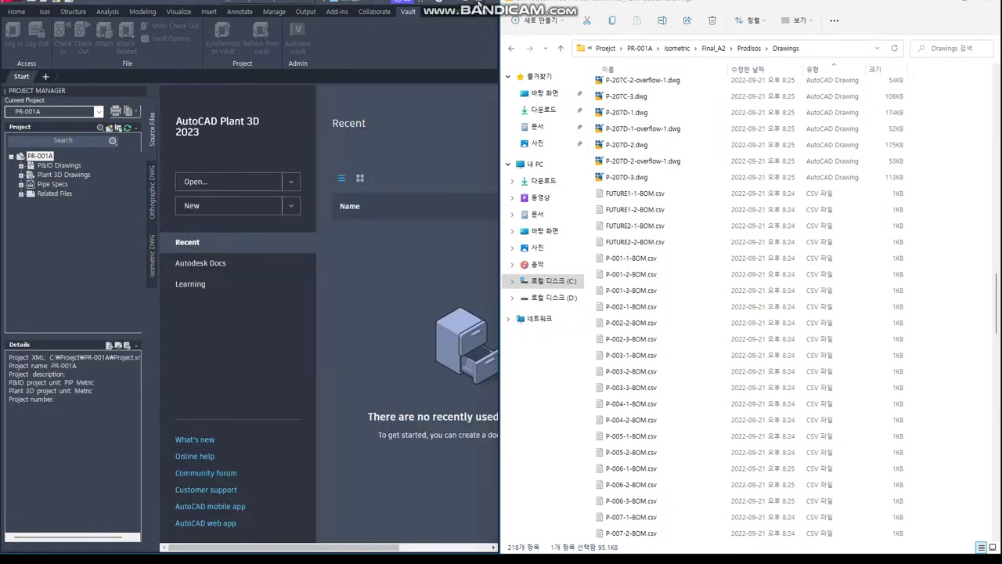
left_click(478, 4)
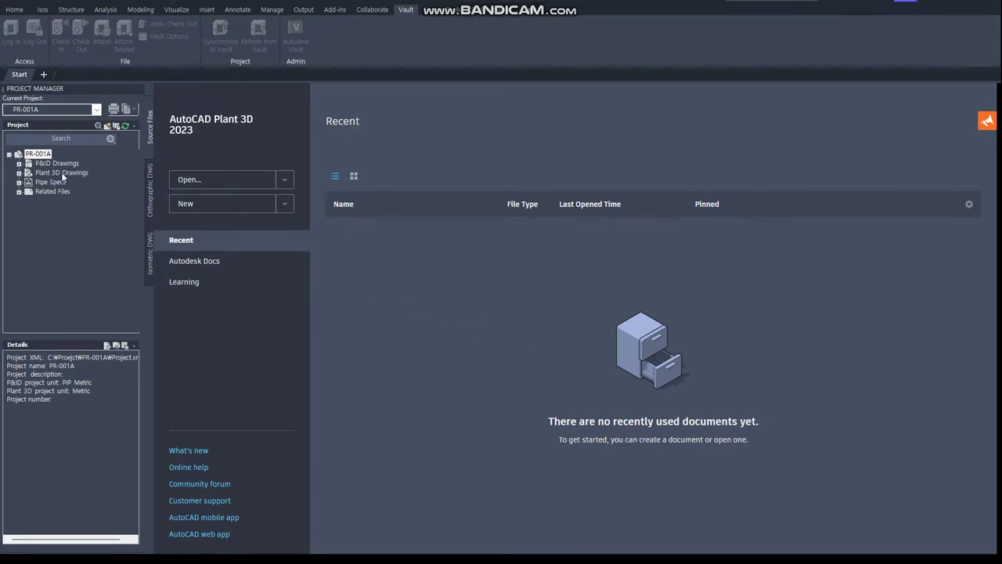
left_click(150, 258)
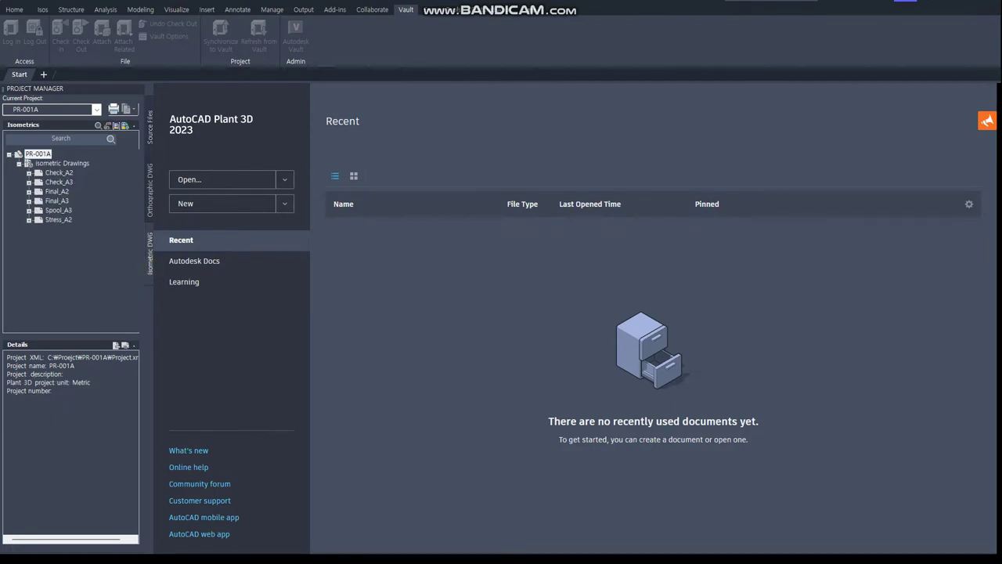
Check the PDF Creation notes, then open the FUTURE1-1 isometric from Final_A2
key("alt+Tab")
left_click_drag(323, 243, 141, 225)
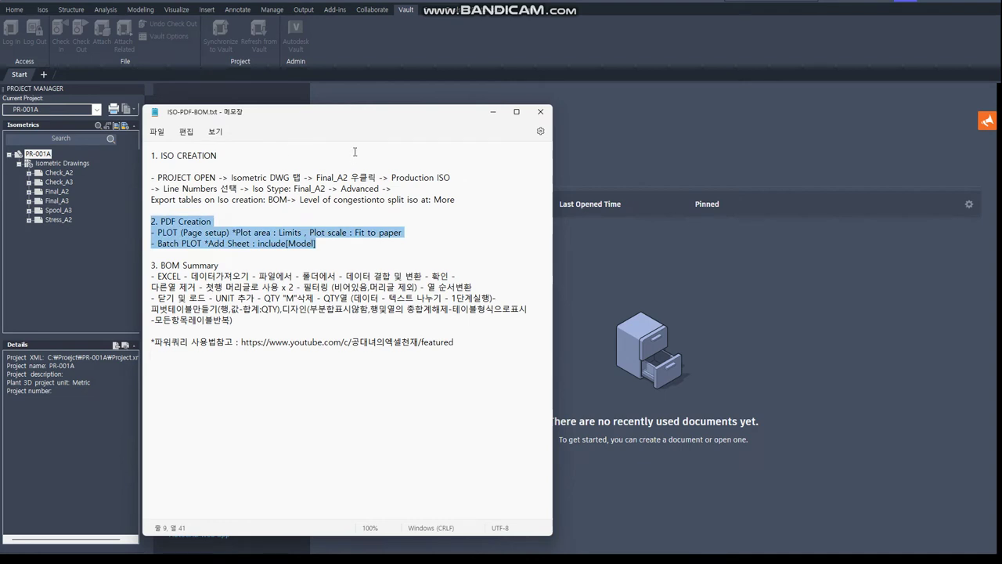
key("alt+Tab")
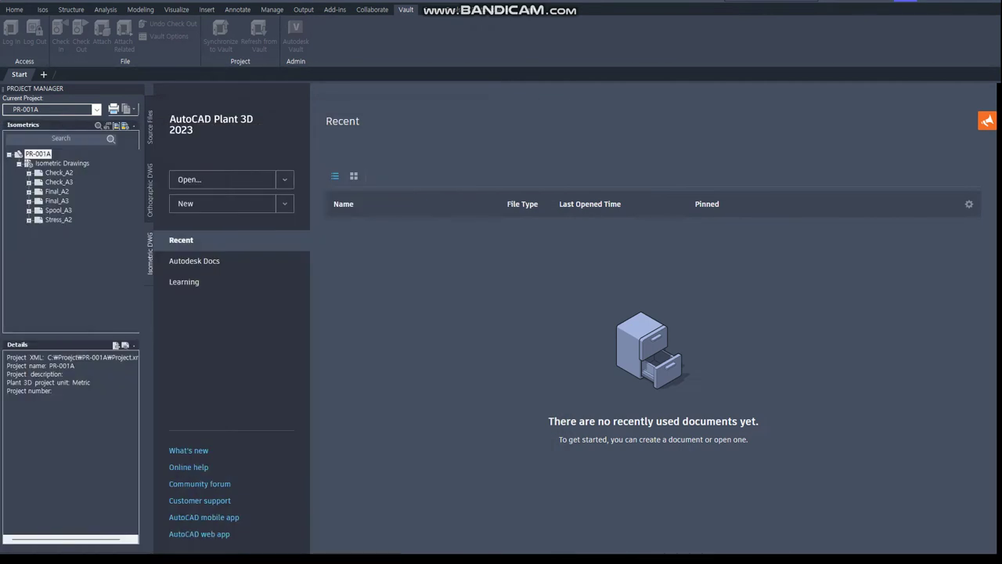
double_click(52, 193)
double_click(66, 164)
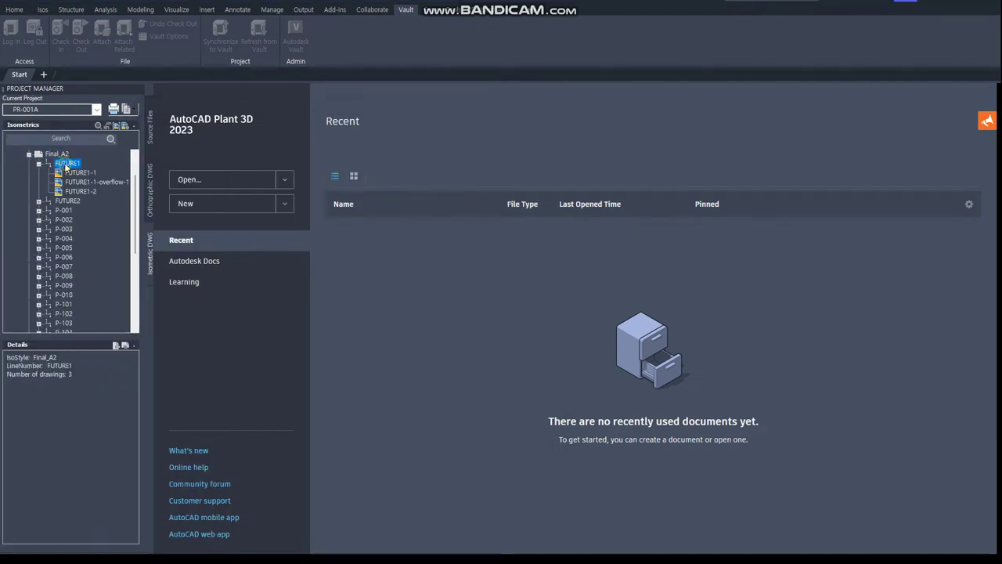
double_click(78, 173)
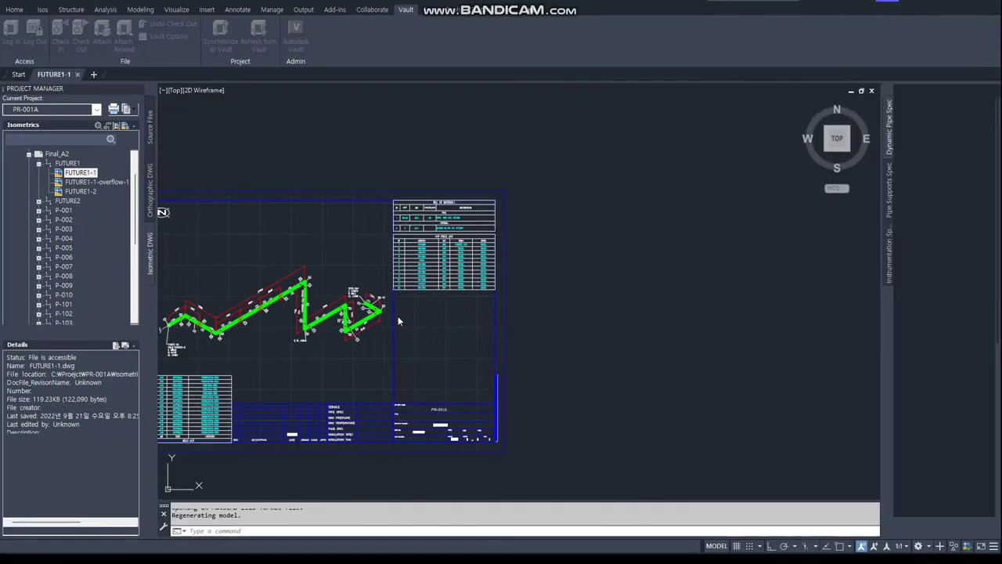
Zoom to the drawing extents and start the Plot command
left_click(357, 365)
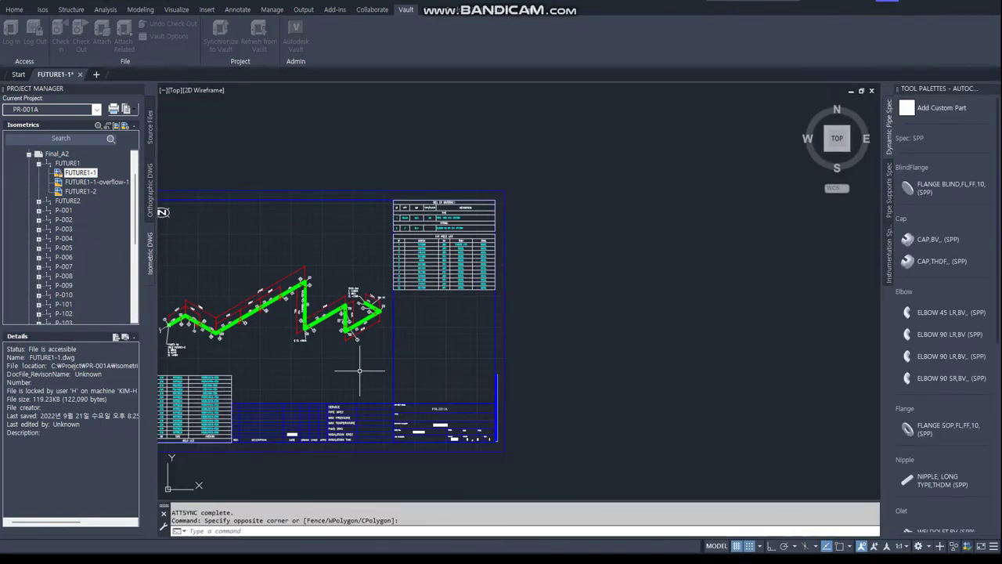
type("z")
key("Return")
key("Return")
key("Escape")
type("p")
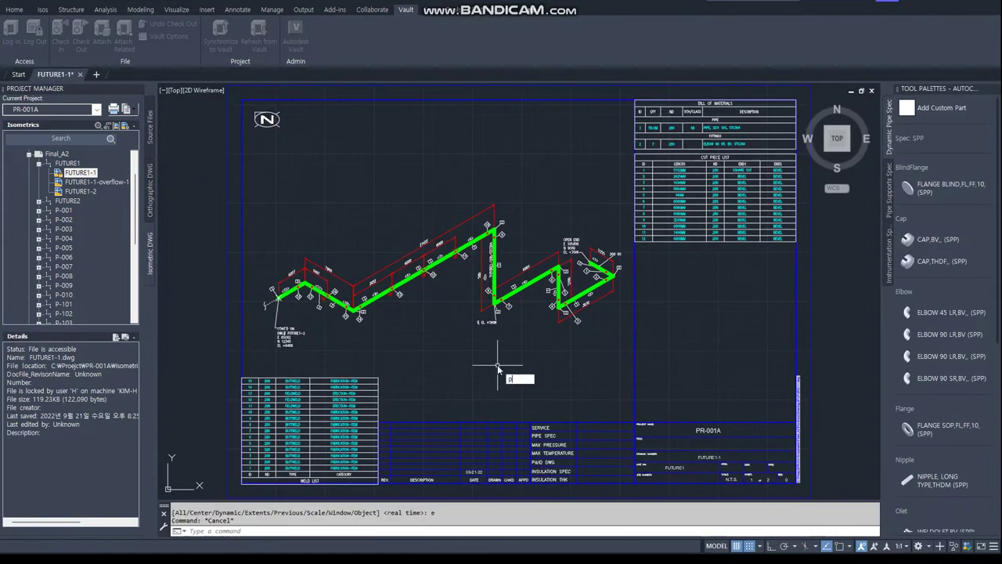
key("Return")
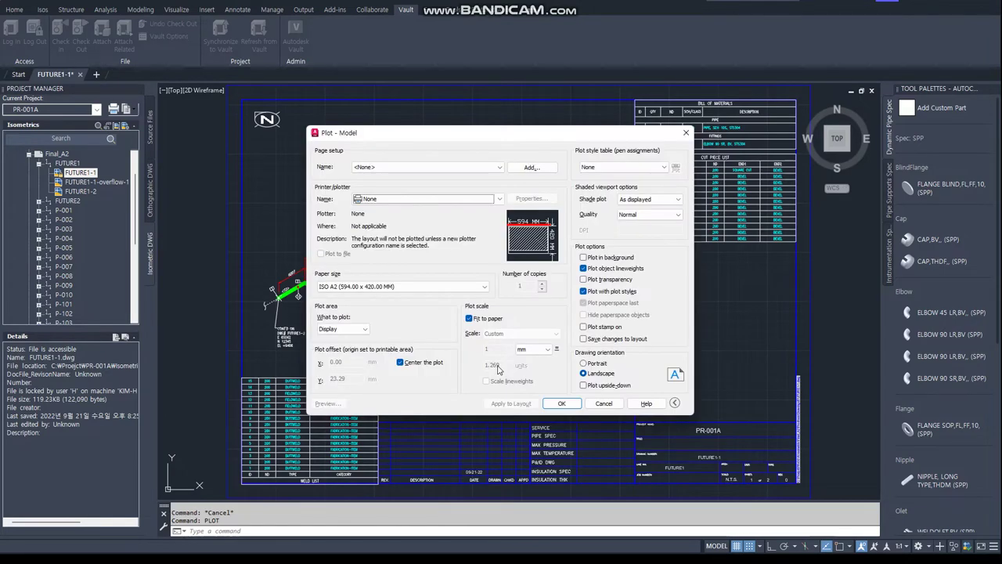
Plot to DWG To PDF.pc3 on ISO expand A3 paper, plotting the Limits
left_click(422, 200)
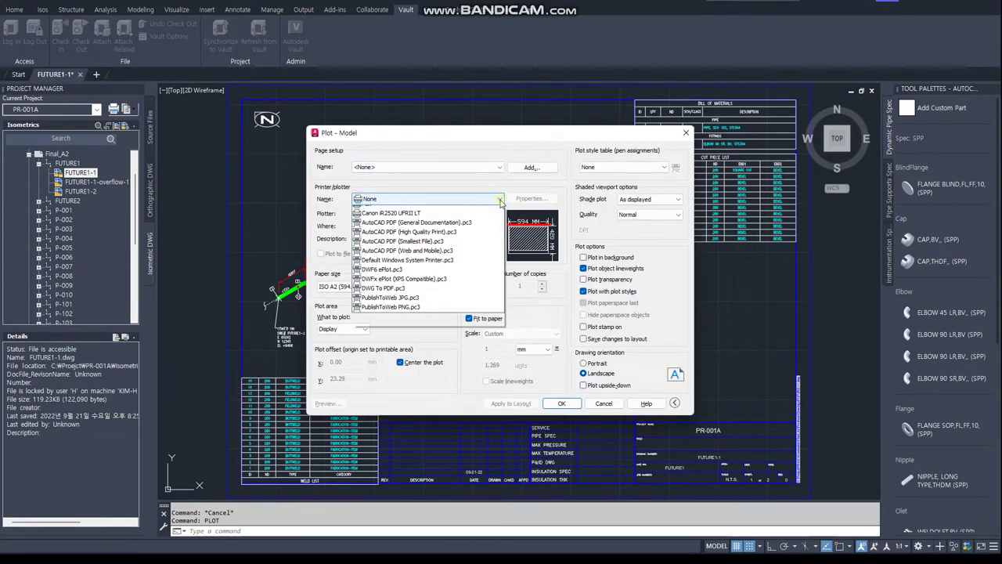
left_click(384, 322)
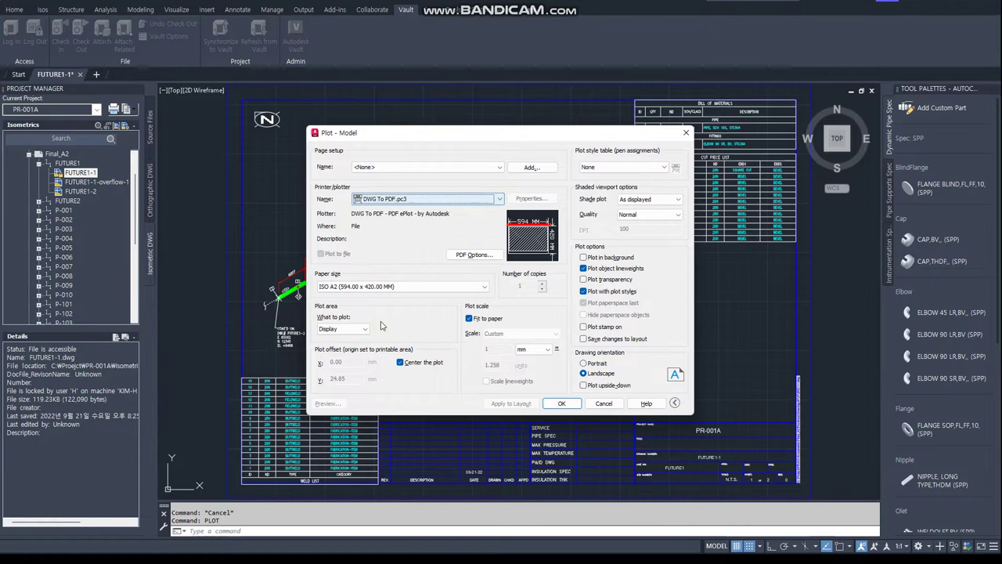
left_click(483, 287)
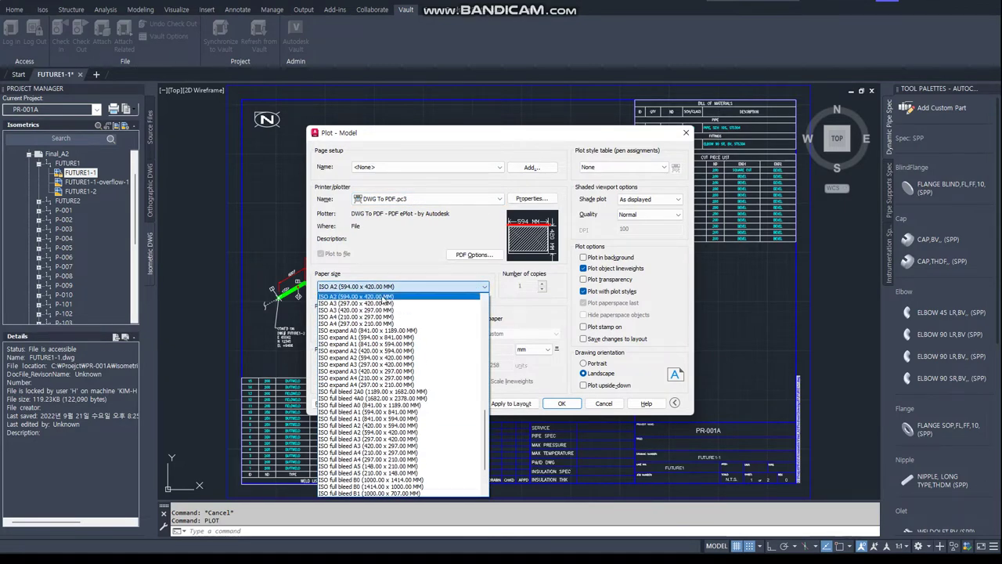
scroll(376, 329, "up", 6)
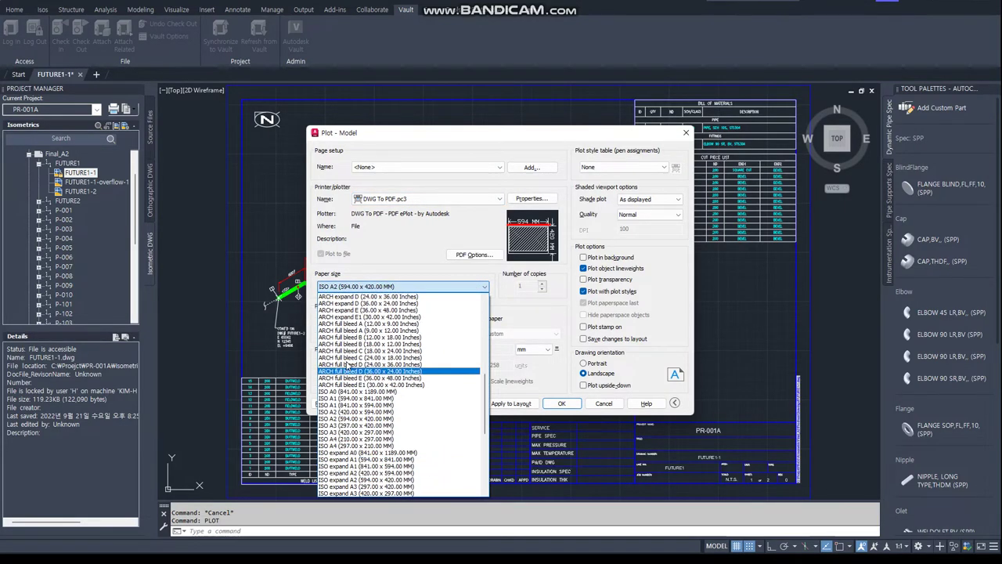
scroll(353, 423, "down", 3)
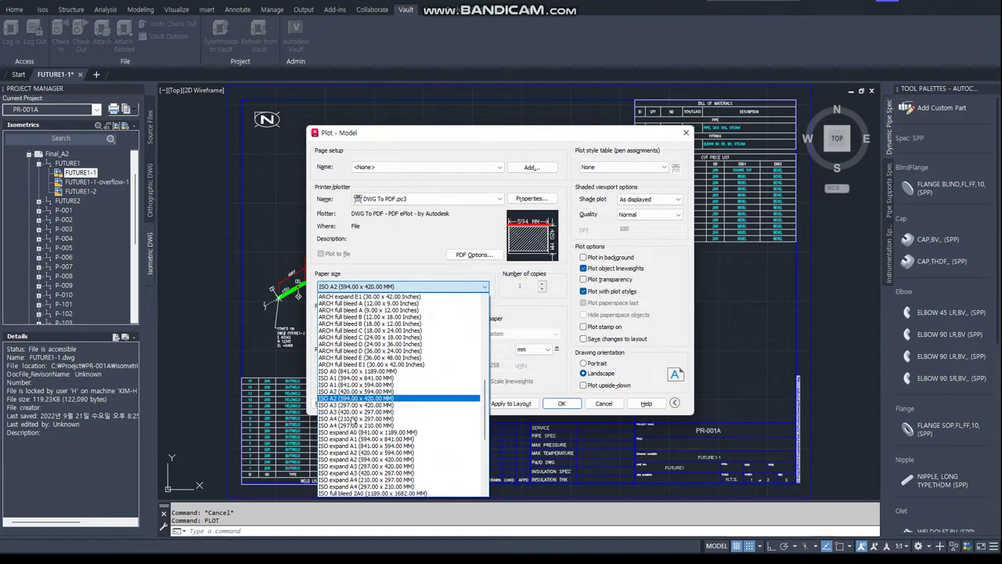
left_click(355, 478)
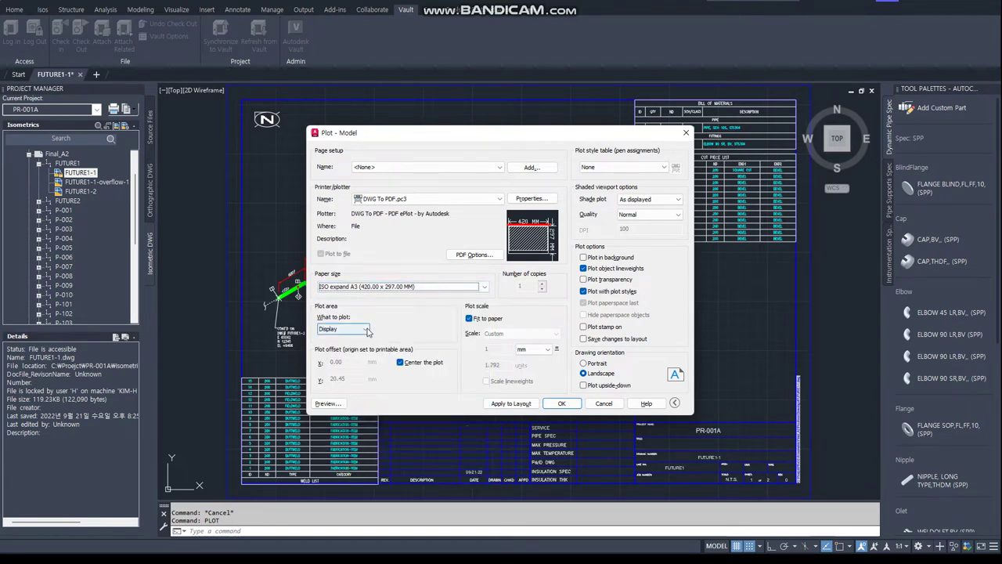
left_click(345, 328)
left_click(335, 356)
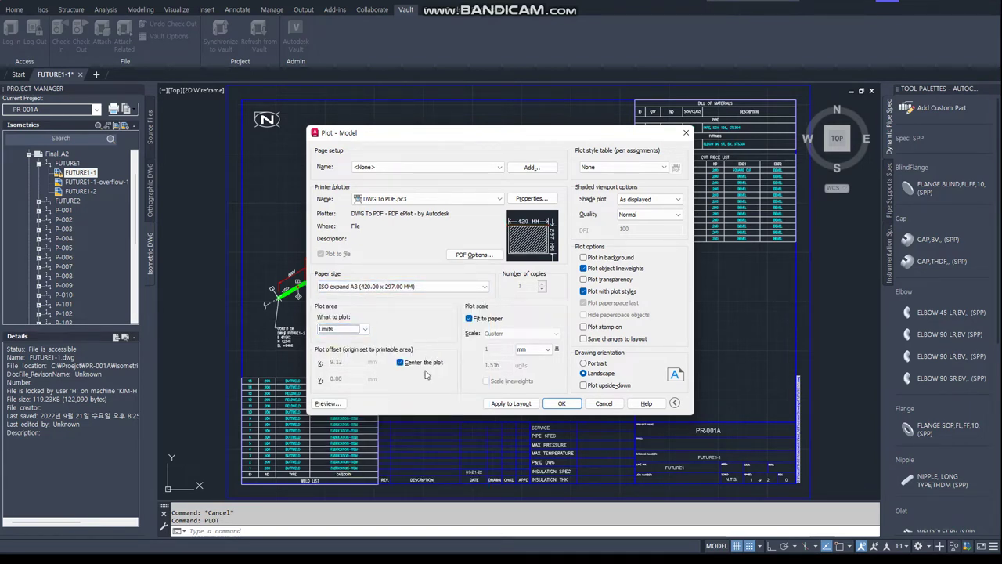
Assign ISO.ctb to all layouts and open it in the plot style editor
left_click(662, 166)
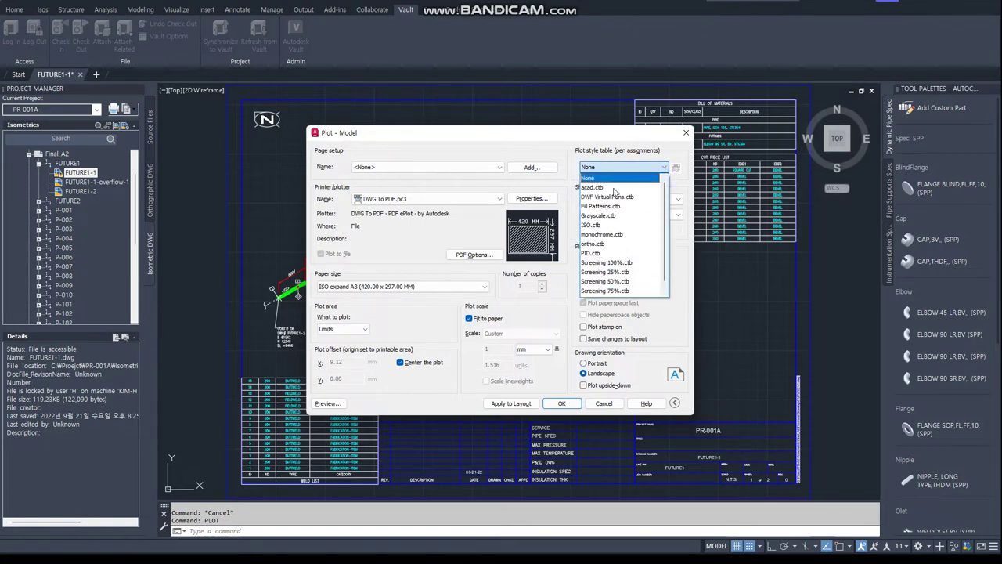
left_click(593, 226)
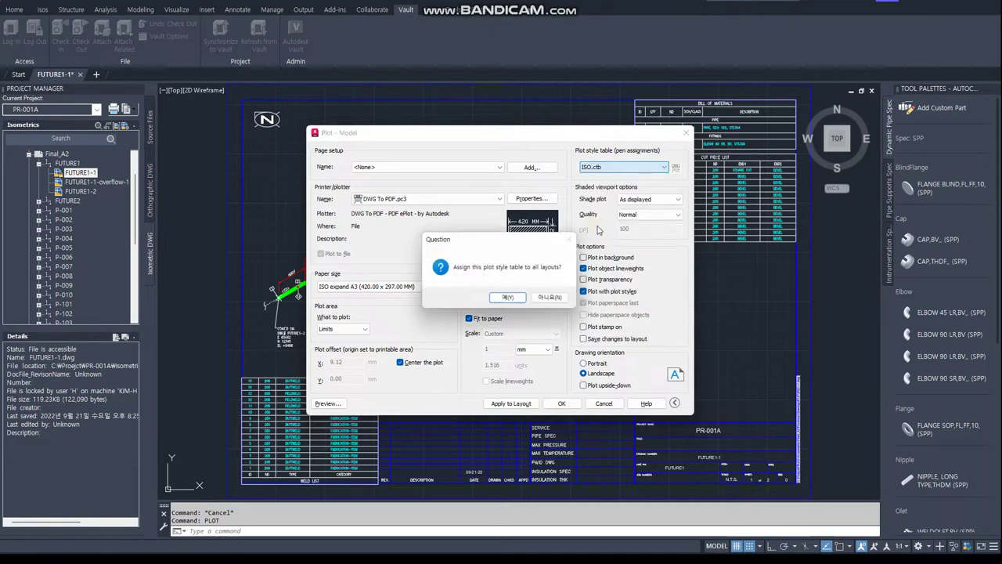
left_click(509, 299)
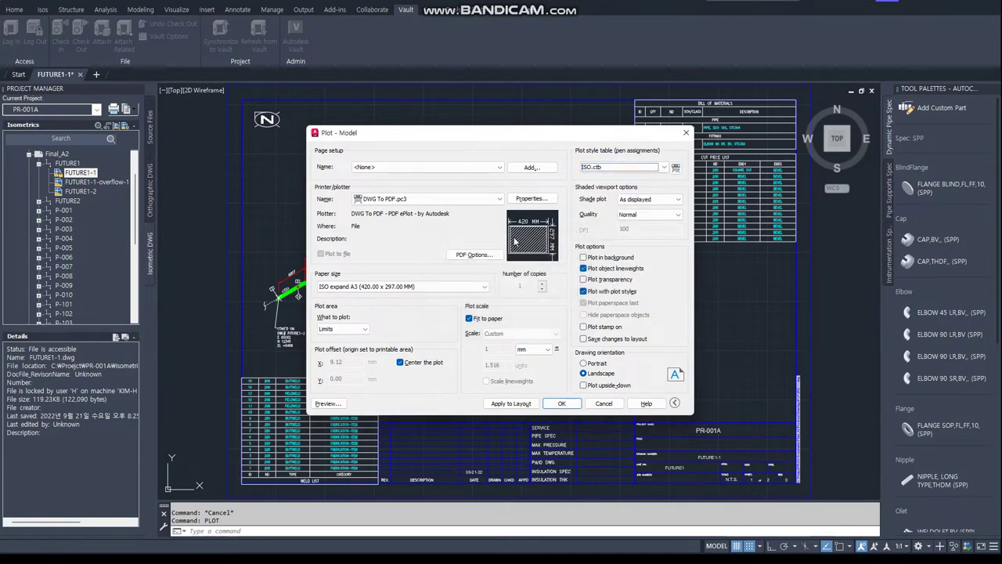
left_click(676, 167)
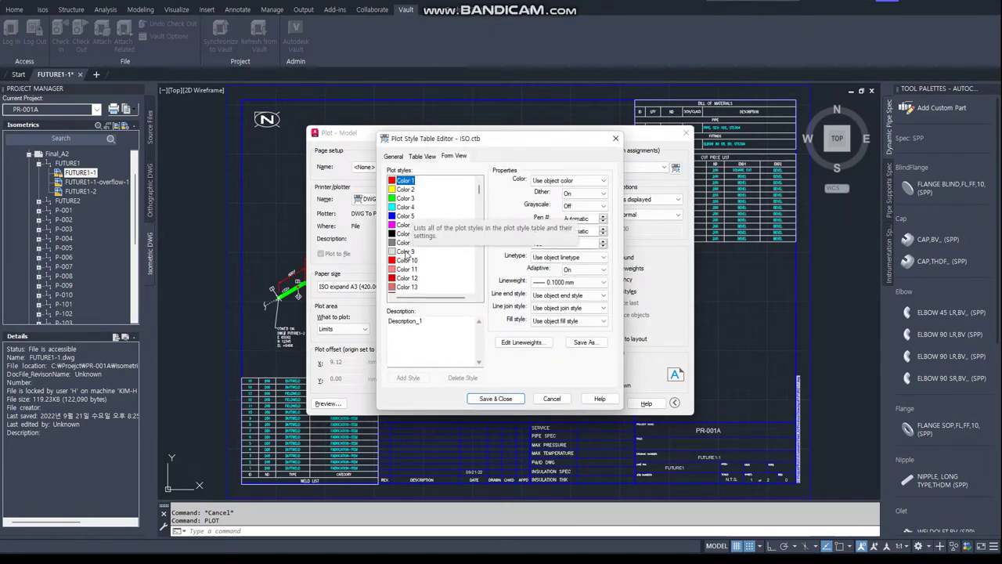
Inspect the Color 3 and Color 40 styles in ISO.ctb, then close the editor and Plot dialog
left_click(405, 199)
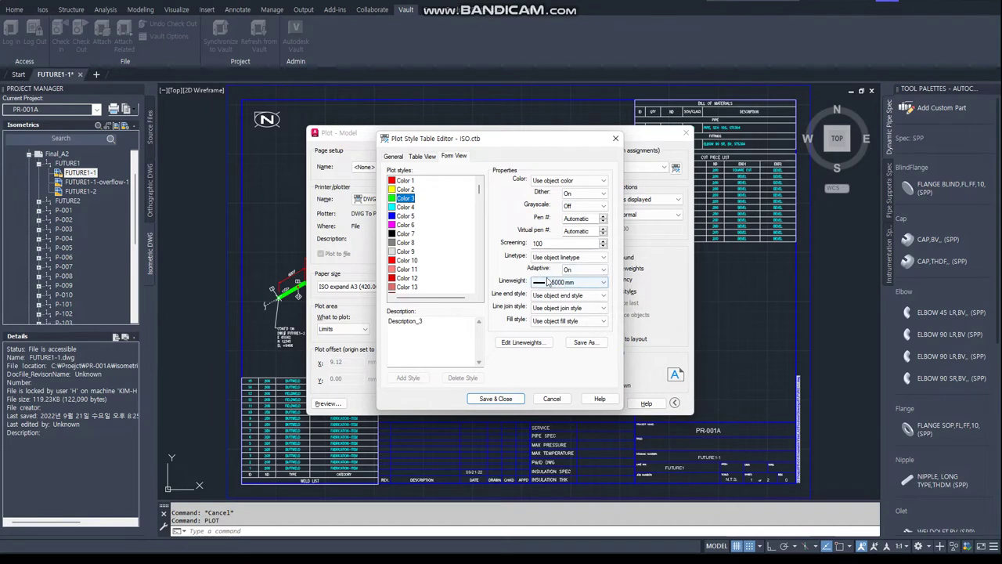
left_click_drag(480, 191, 480, 204)
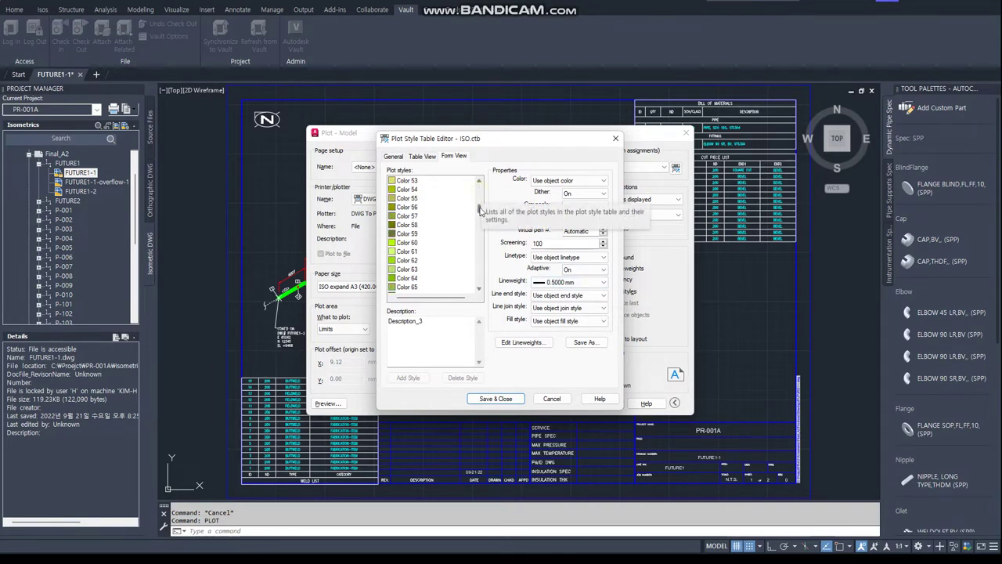
scroll(423, 223, "up", 3)
scroll(420, 226, "up", 3)
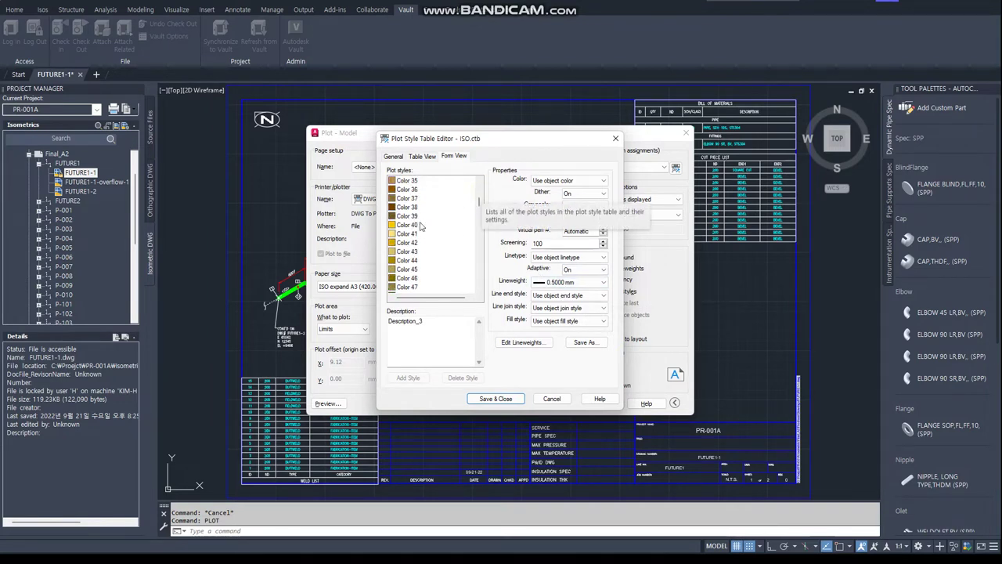
left_click(416, 226)
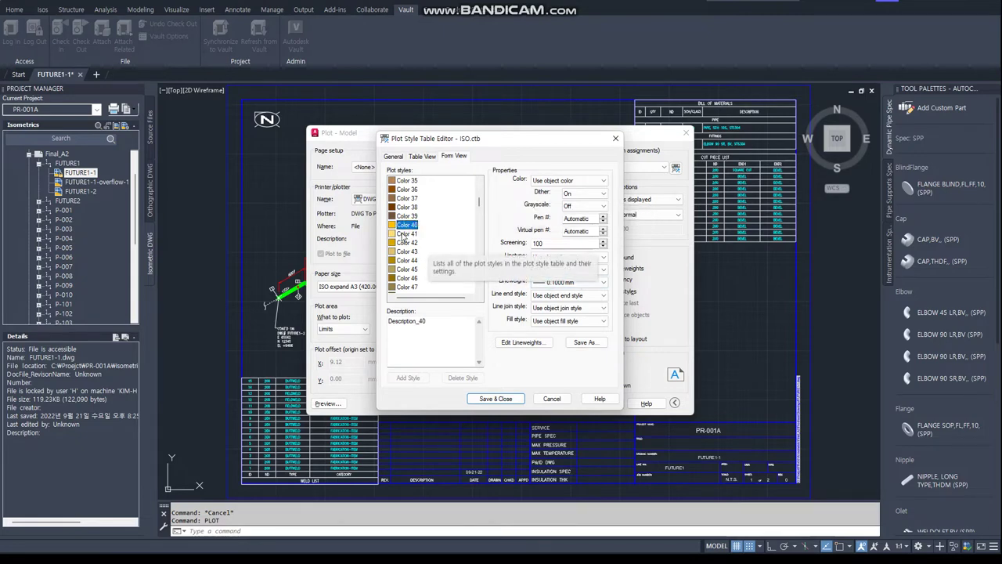
left_click(616, 138)
left_click(686, 133)
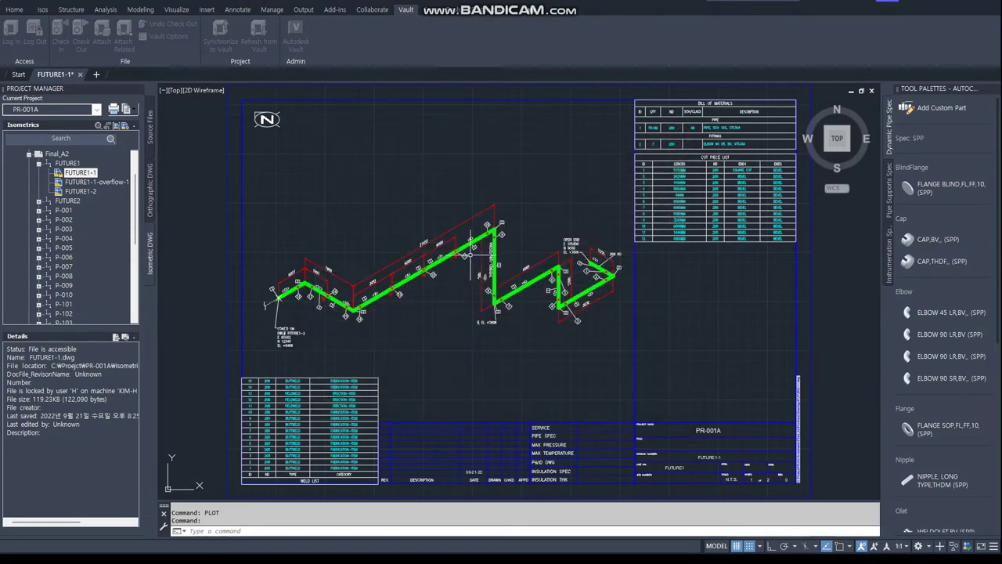
type("layer")
Check the Pipe layer's colour in the Layer Properties Manager
key("Return")
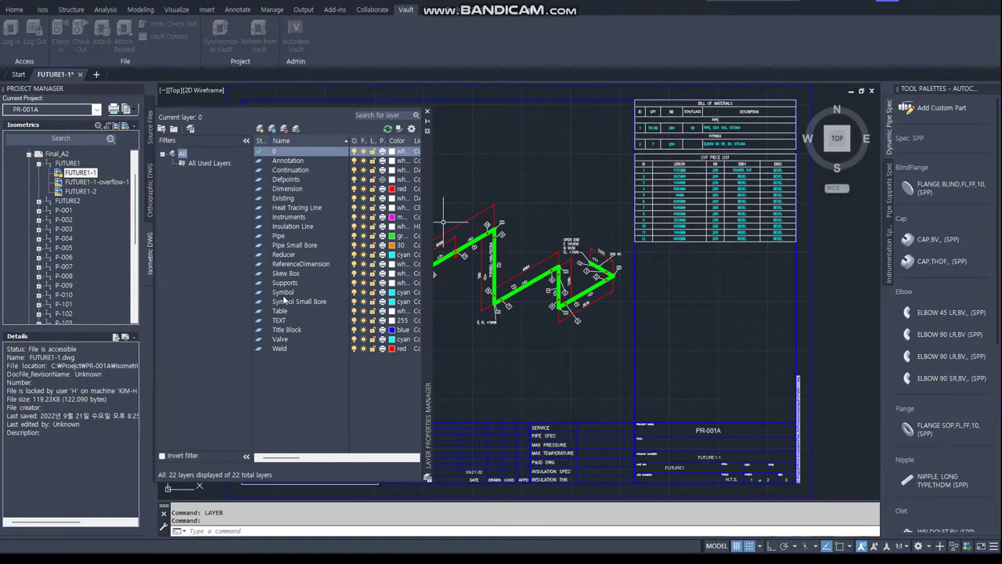
left_click(291, 245)
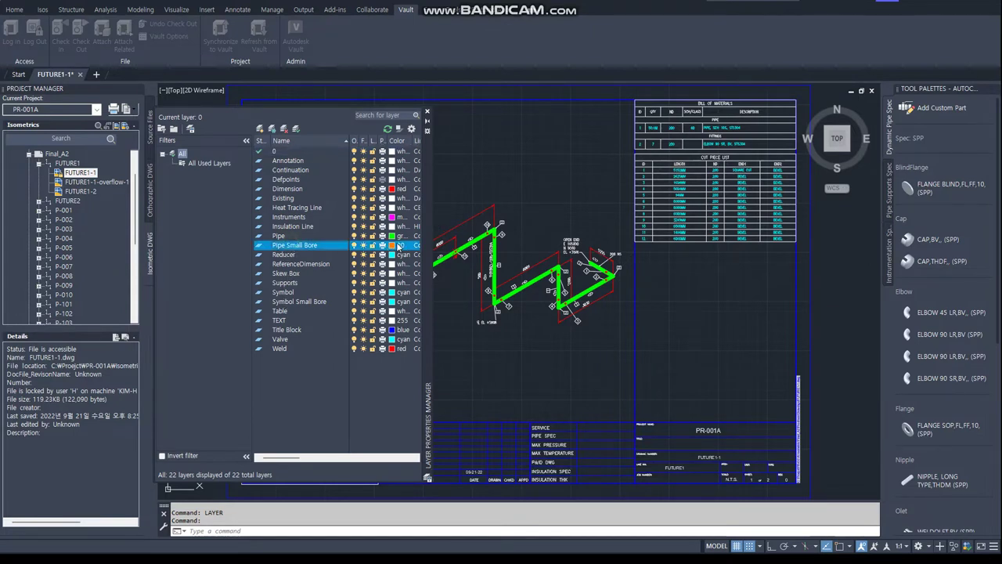
left_click_drag(287, 231, 391, 235)
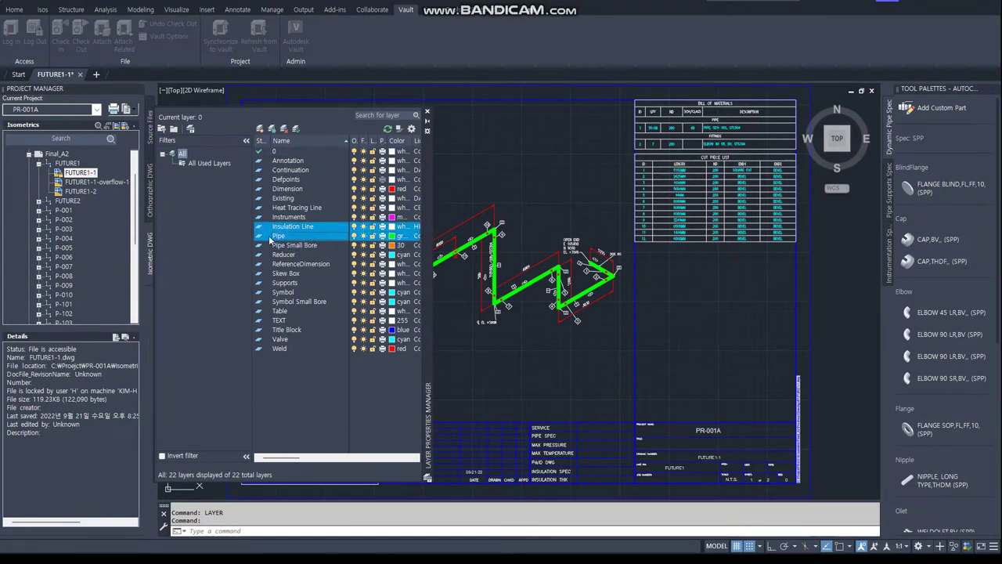
left_click(325, 236)
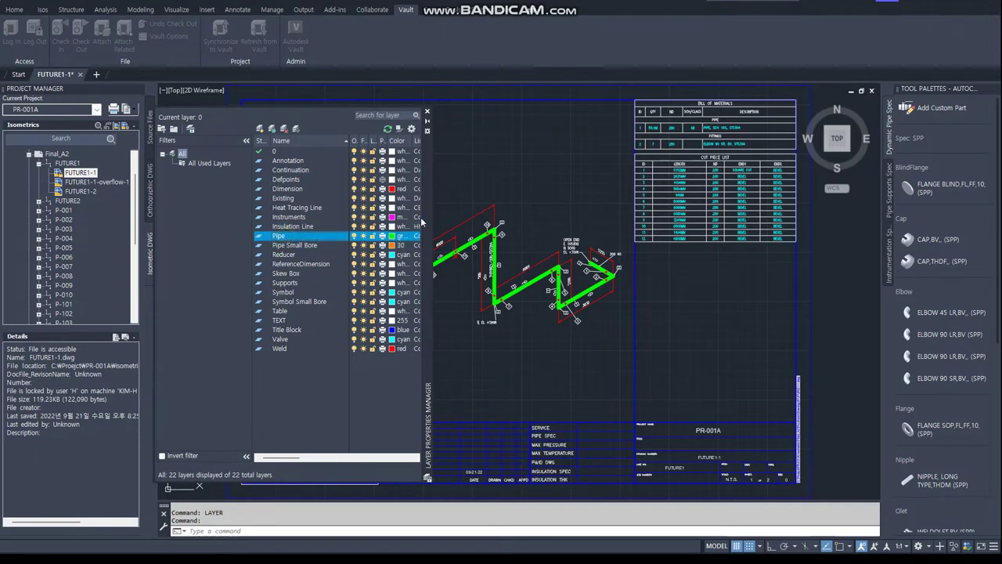
left_click(427, 115)
Plot with DWG To PDF.pc3 on ISO full bleed A3 paper, plotting the Limits
type("LOT")
key("Return")
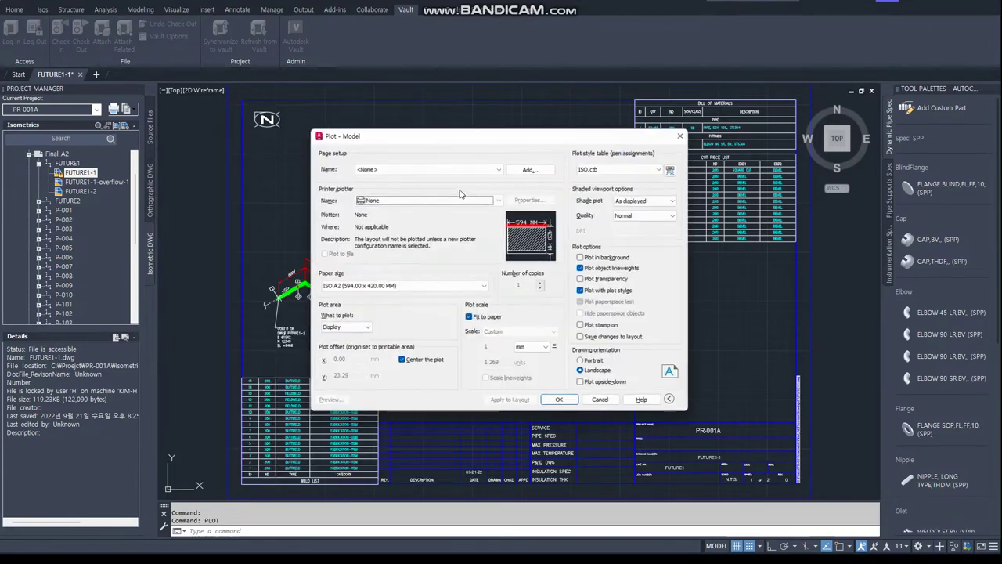
left_click(454, 199)
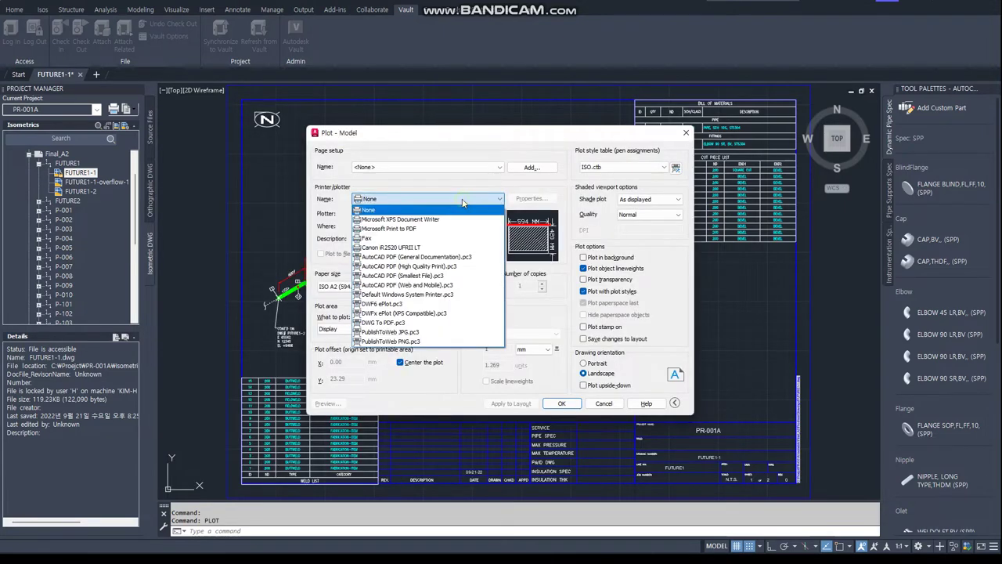
left_click(383, 322)
left_click(374, 286)
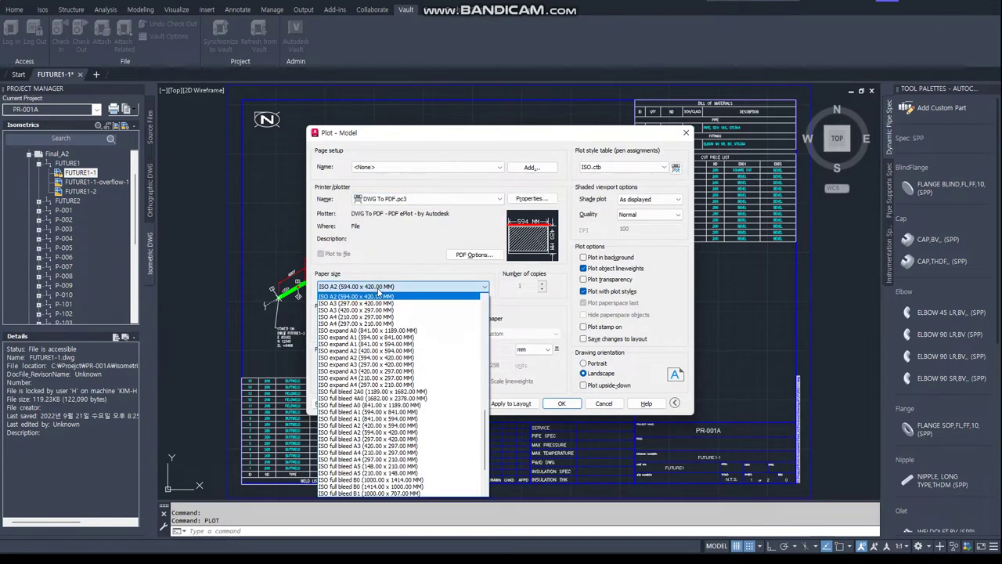
left_click(366, 432)
left_click(342, 329)
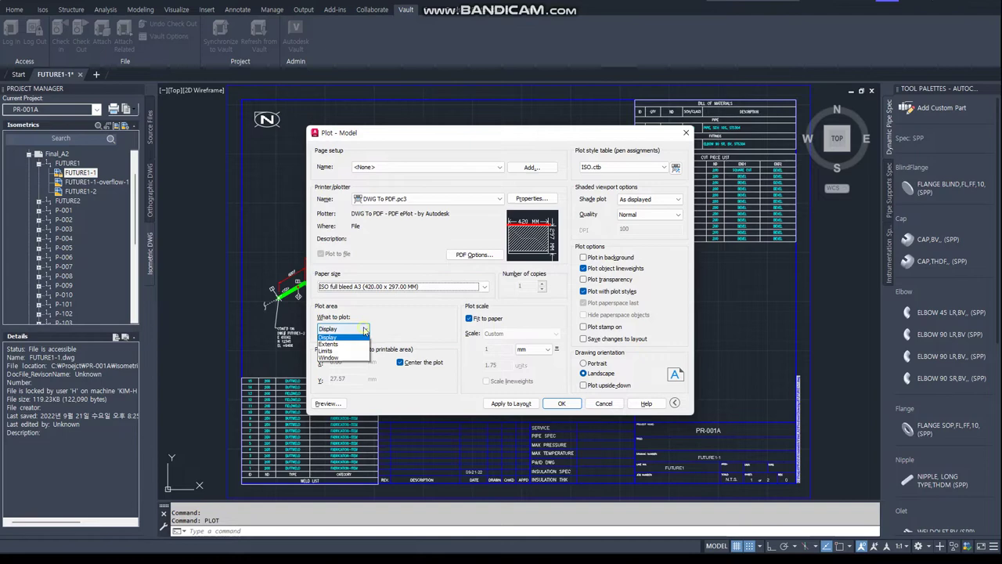
left_click(340, 359)
key("Escape")
left_click(344, 329)
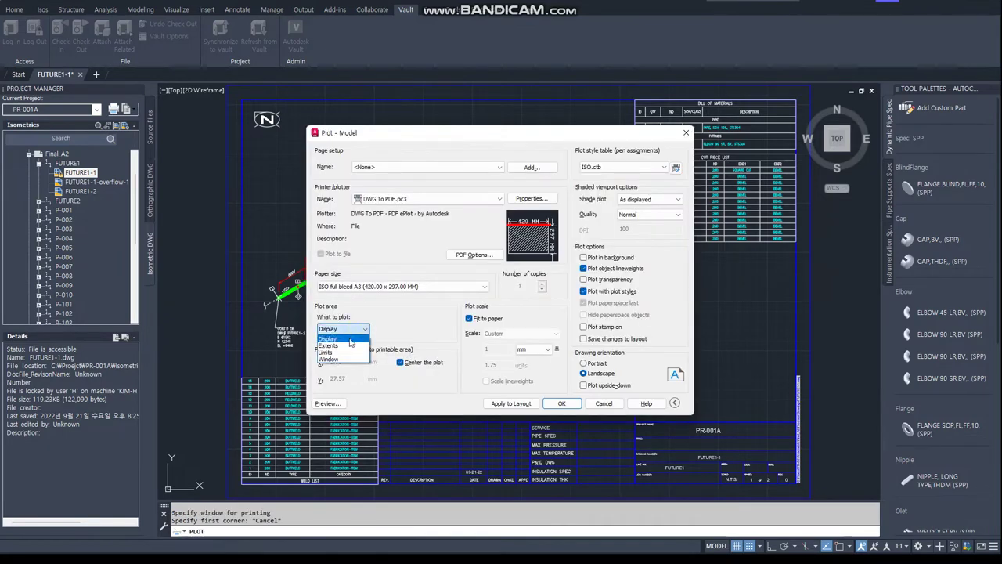
left_click(347, 353)
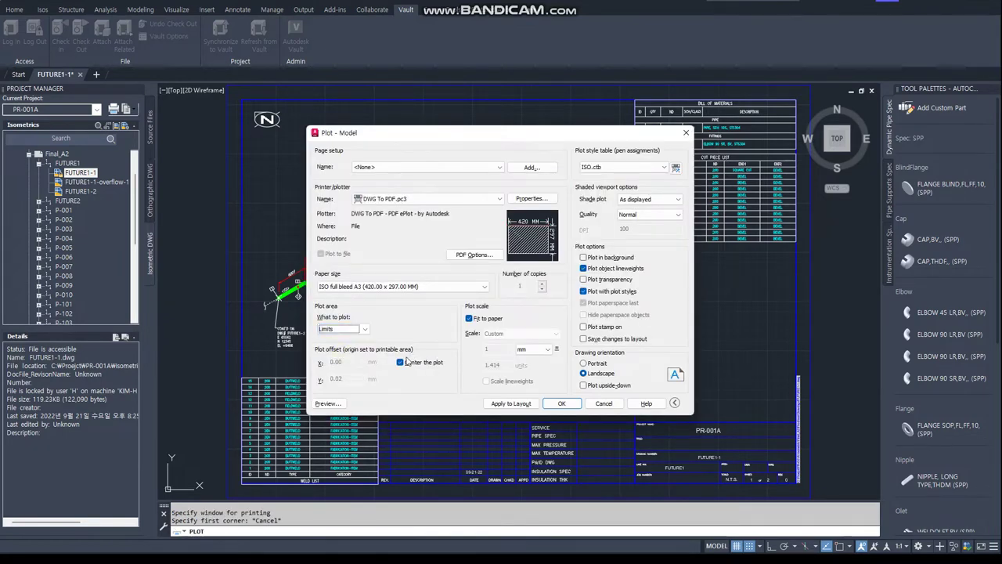
Check the Color 30 style in ISO.ctb and save the table
left_click(676, 167)
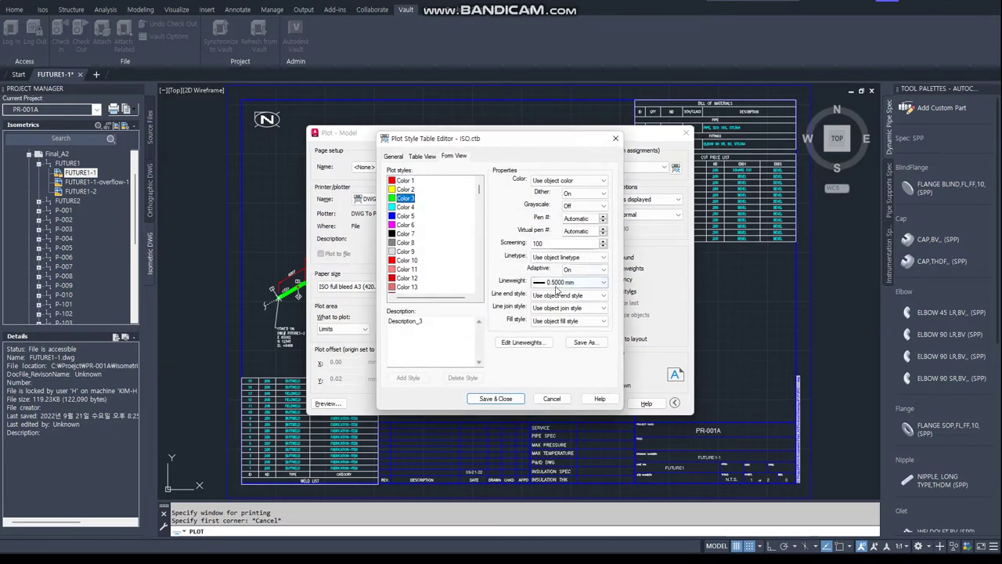
scroll(412, 251, "down", 6)
left_click(407, 279)
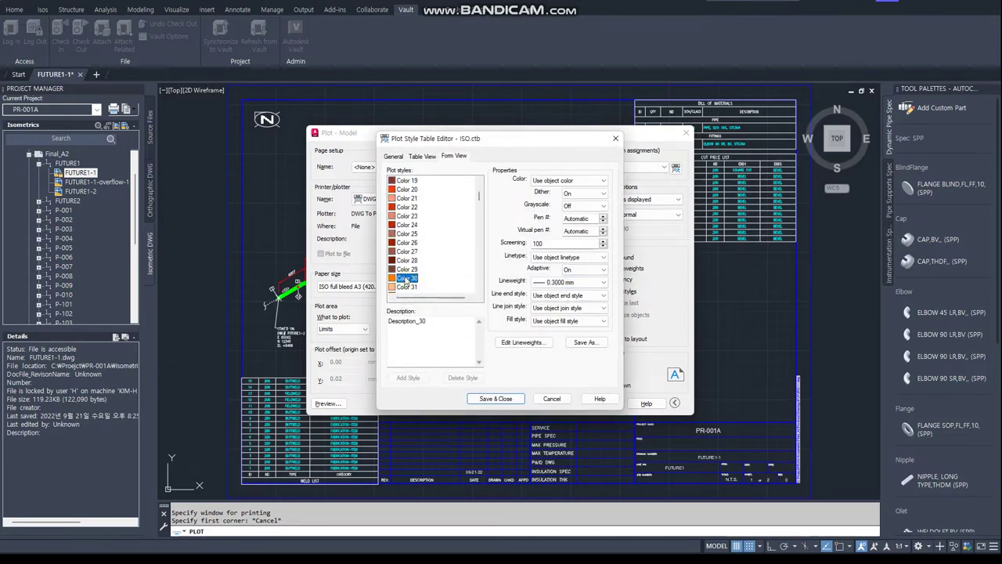
left_click(495, 399)
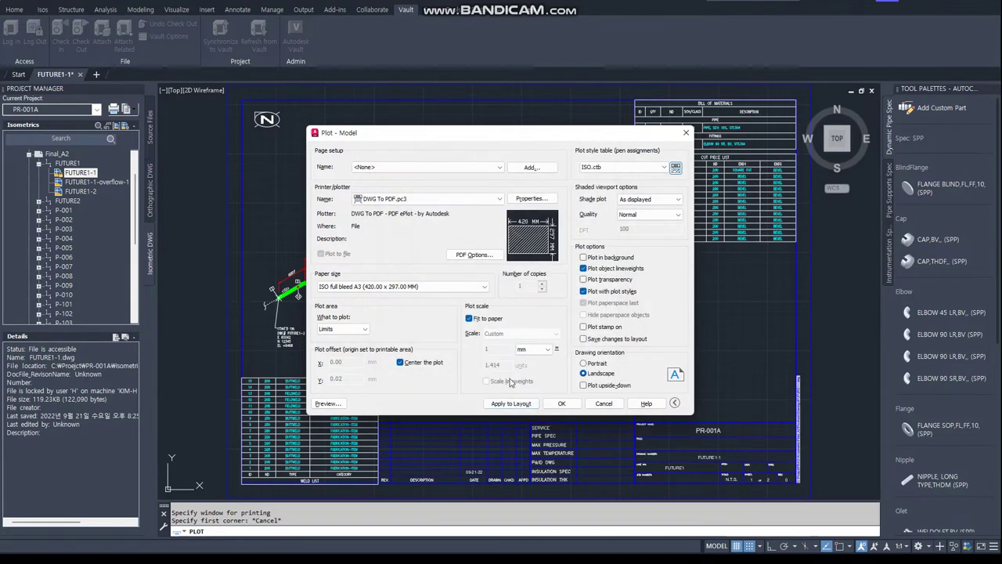
Preview the full-sheet plot, then add a new page setup named iso-plot
left_click(329, 404)
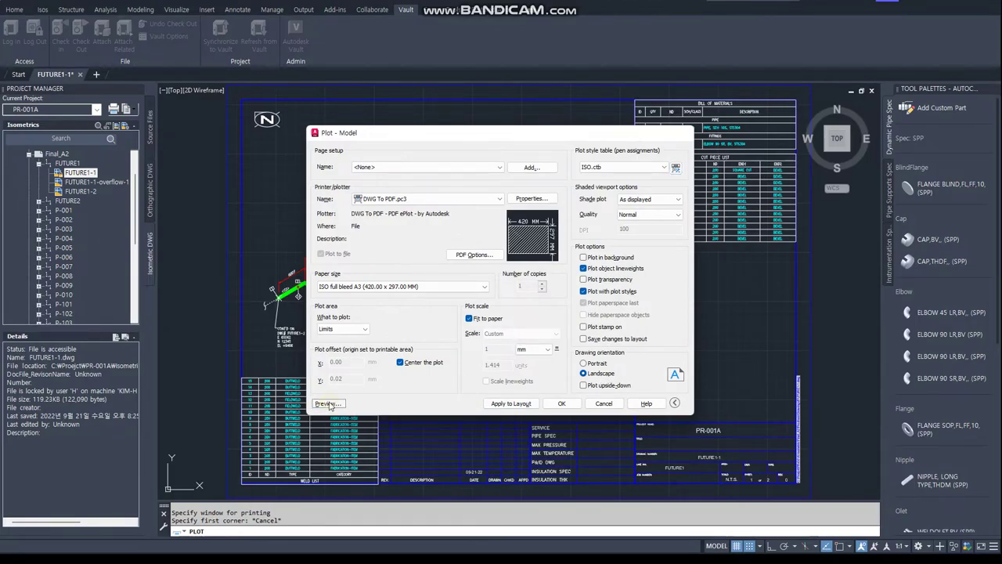
scroll(539, 261, "up", 7)
scroll(548, 263, "down", 7)
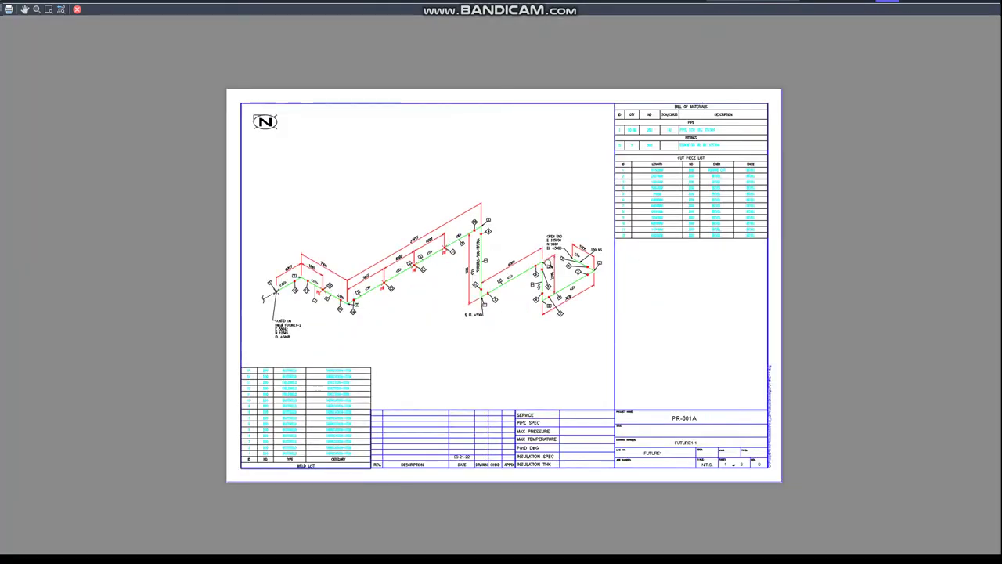
scroll(548, 263, "up", 3)
right_click(384, 342)
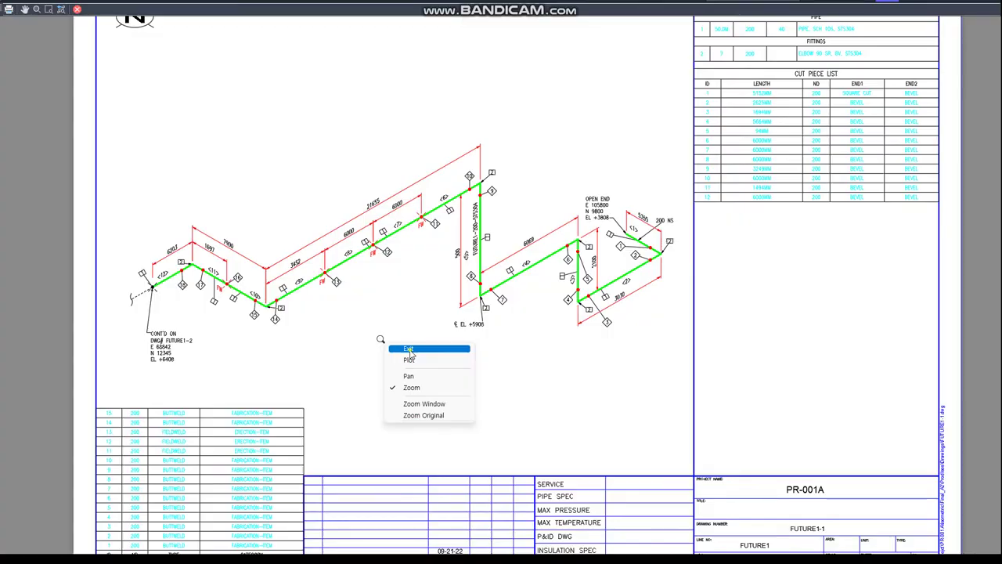
left_click(409, 350)
left_click(532, 167)
type("iso-plot")
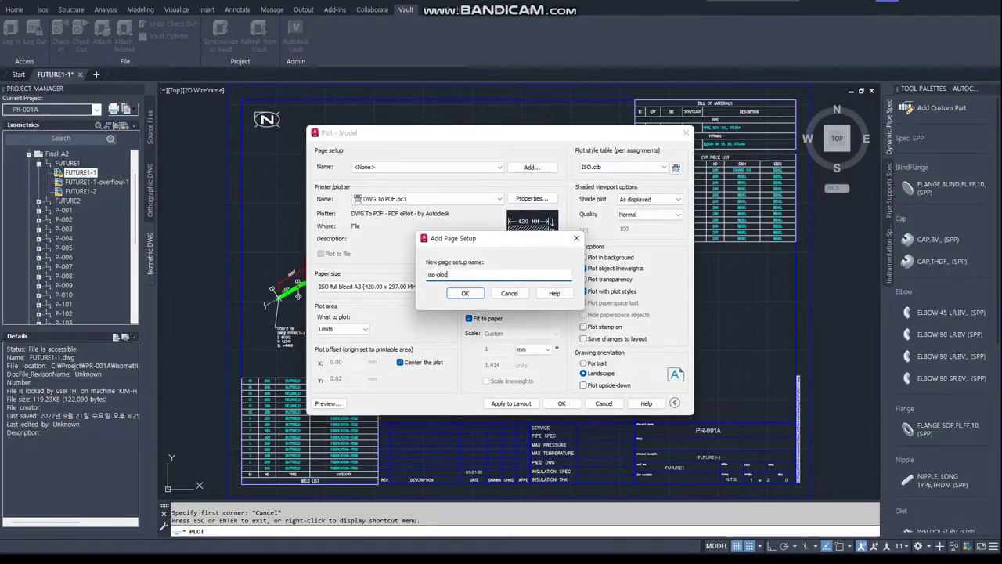
Confirm the iso-plot page setup, preview the sheet, and plot from the preview
key("Return")
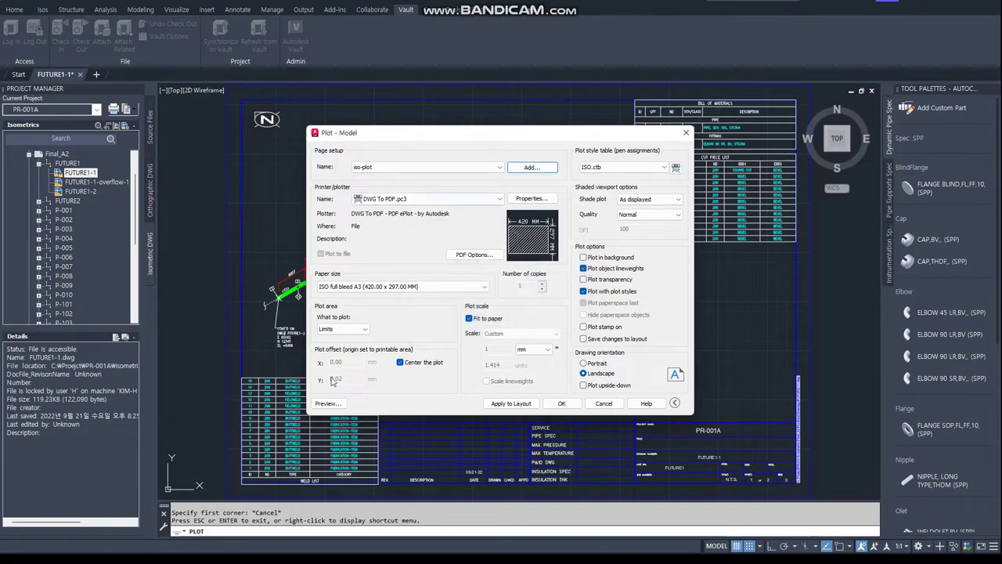
left_click(327, 403)
right_click(409, 351)
left_click(427, 375)
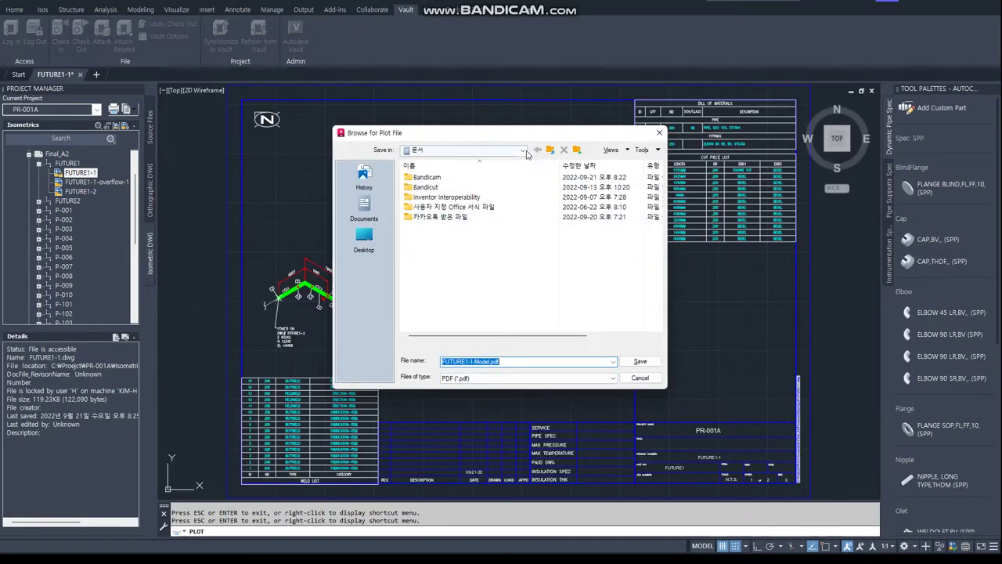
Save the plot as FUTURE1-1-Model.pdf in C:\Project\PR-001A\Isometric\Final_A2
left_click(523, 150)
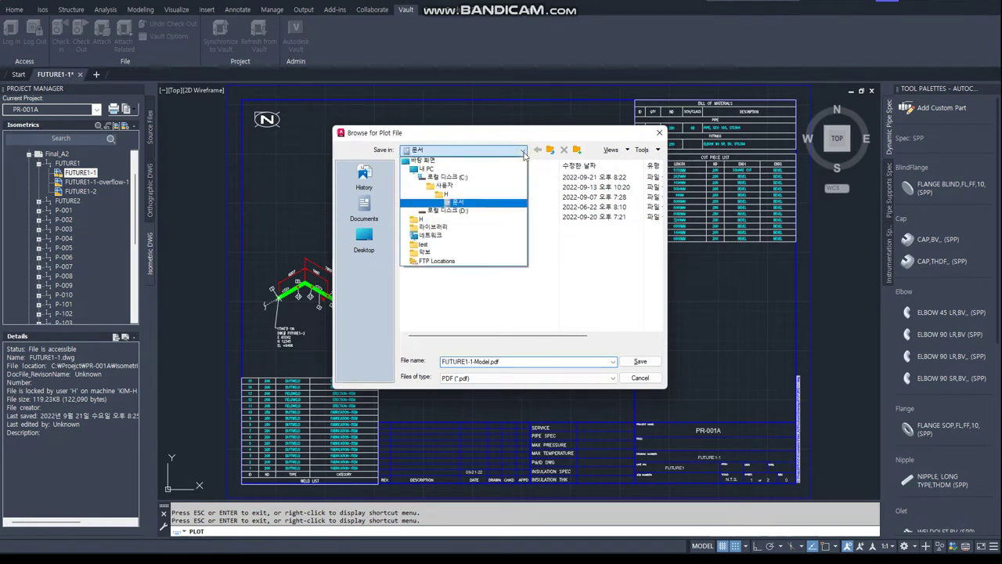
left_click(448, 177)
double_click(432, 222)
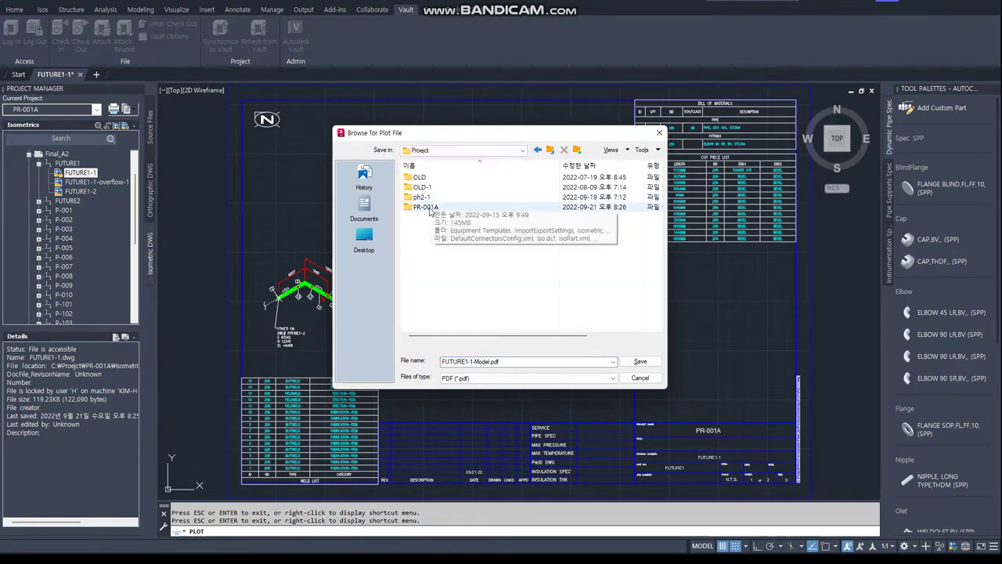
double_click(430, 209)
double_click(433, 202)
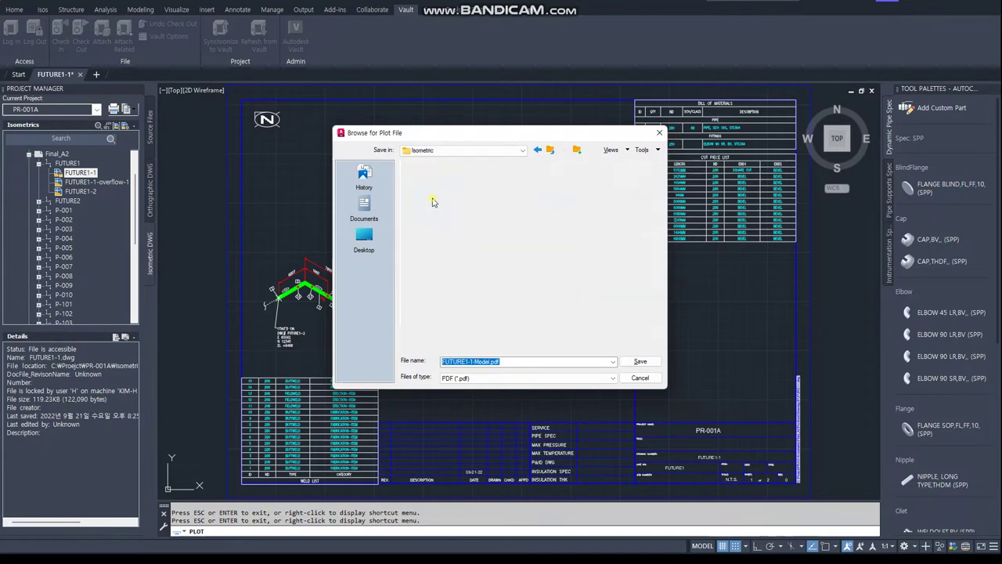
double_click(433, 200)
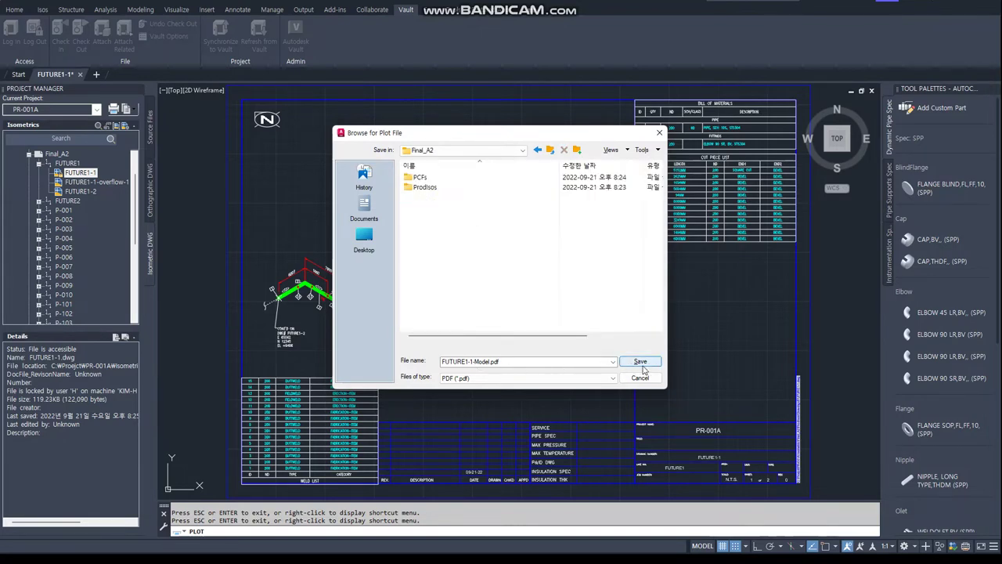
left_click(641, 361)
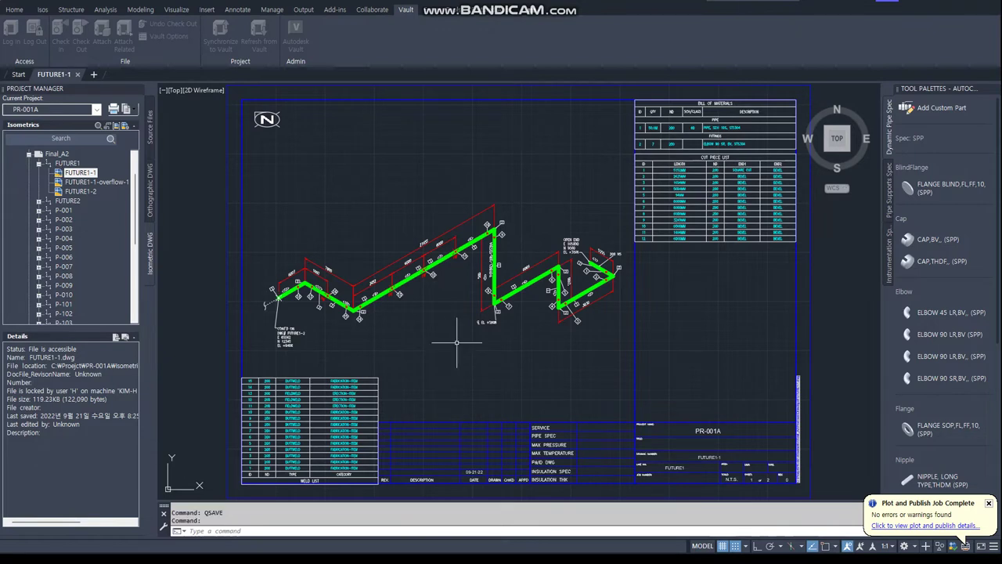
Start Batch Plot from the application menu and begin adding sheets
left_click(12, 3)
mouse_move(34, 224)
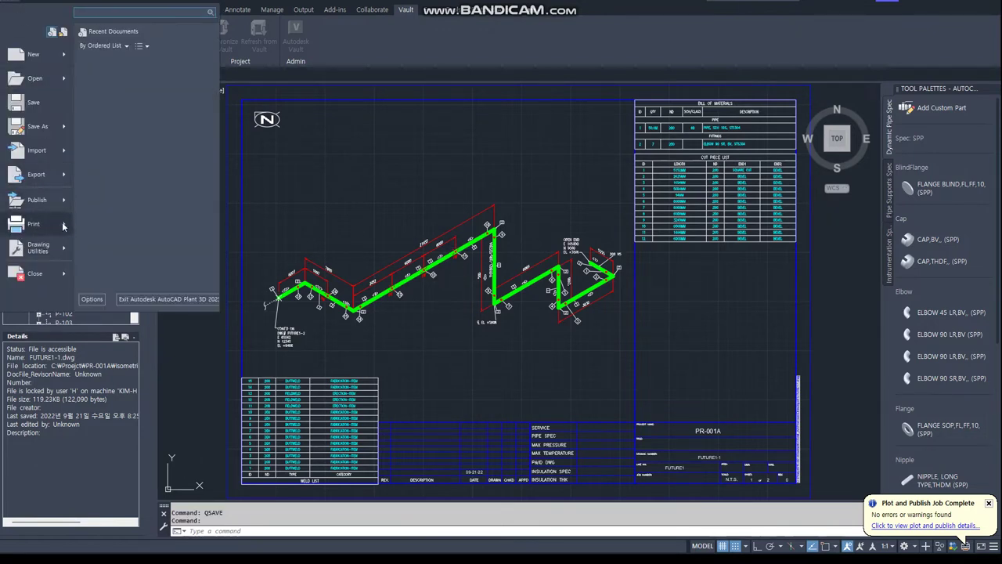
left_click(163, 104)
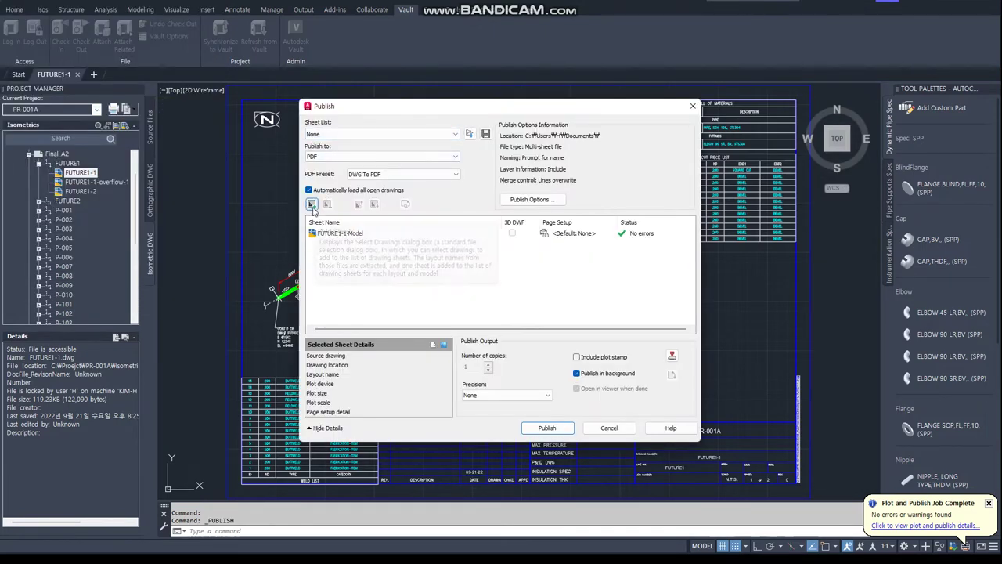
left_click(312, 205)
Add the Model sheets of all Final_A2 drawings except FUTURE1-1.dwg to the publish list
left_click(467, 362)
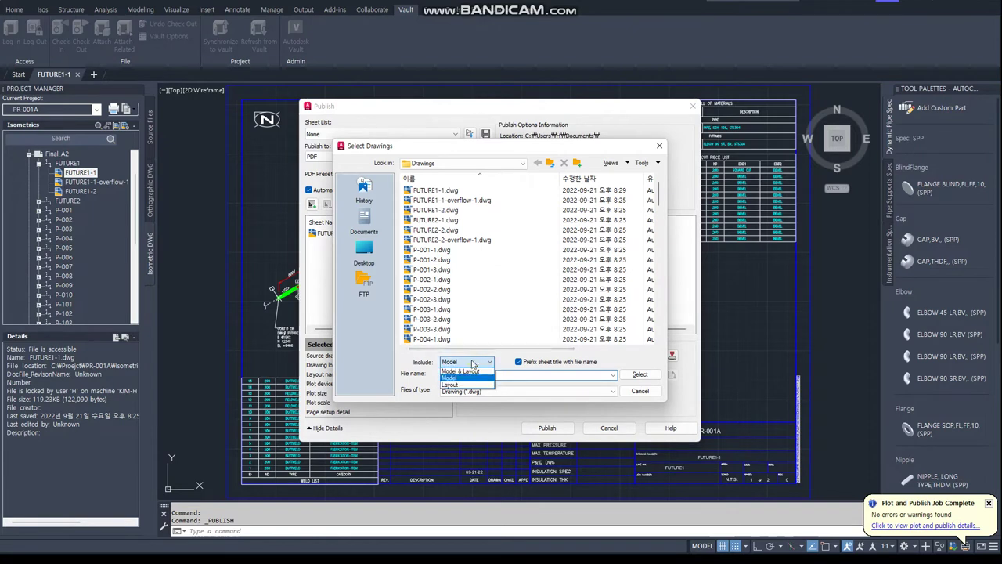
left_click(458, 377)
left_click(468, 361)
left_click(458, 369)
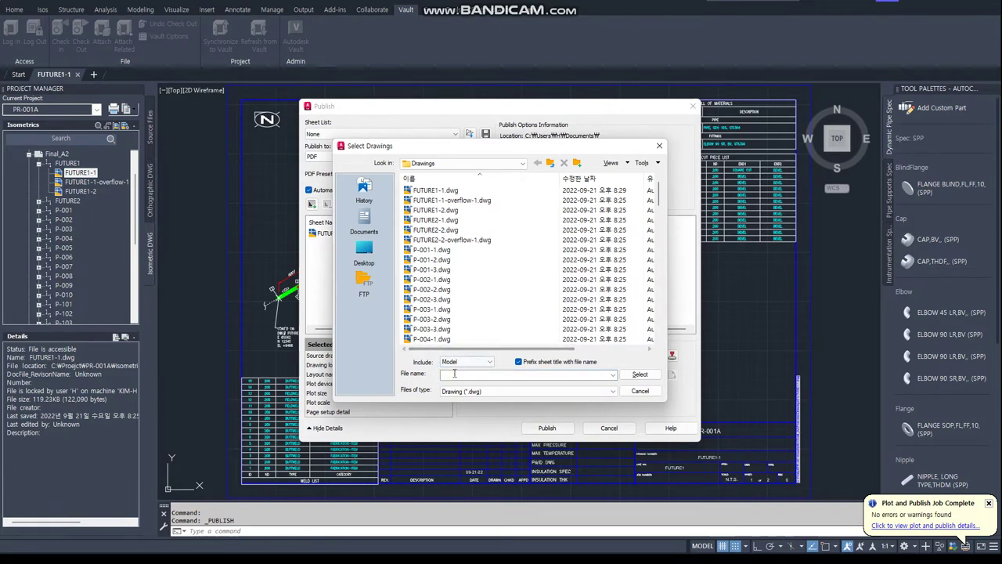
left_click(435, 229)
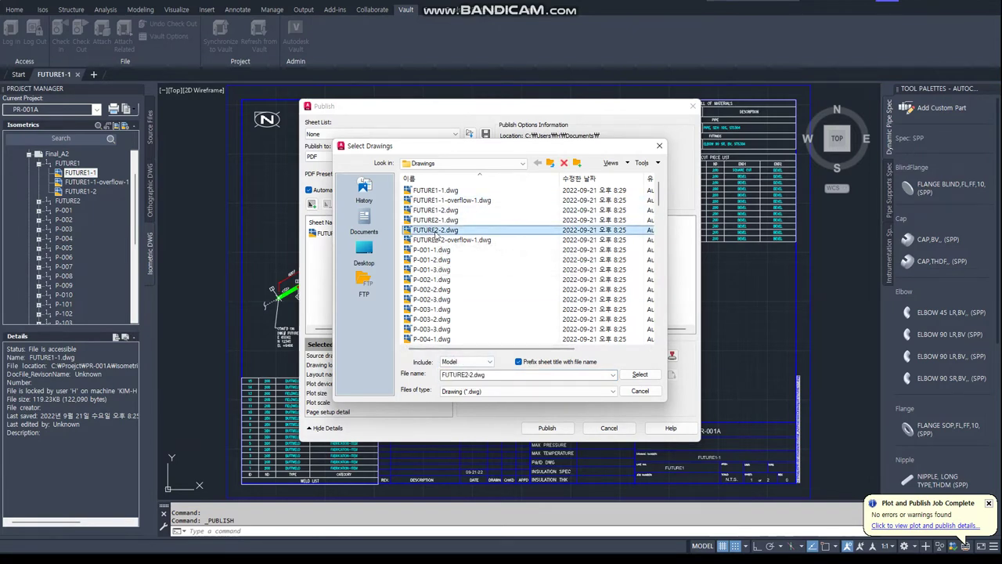
key("ctrl+a")
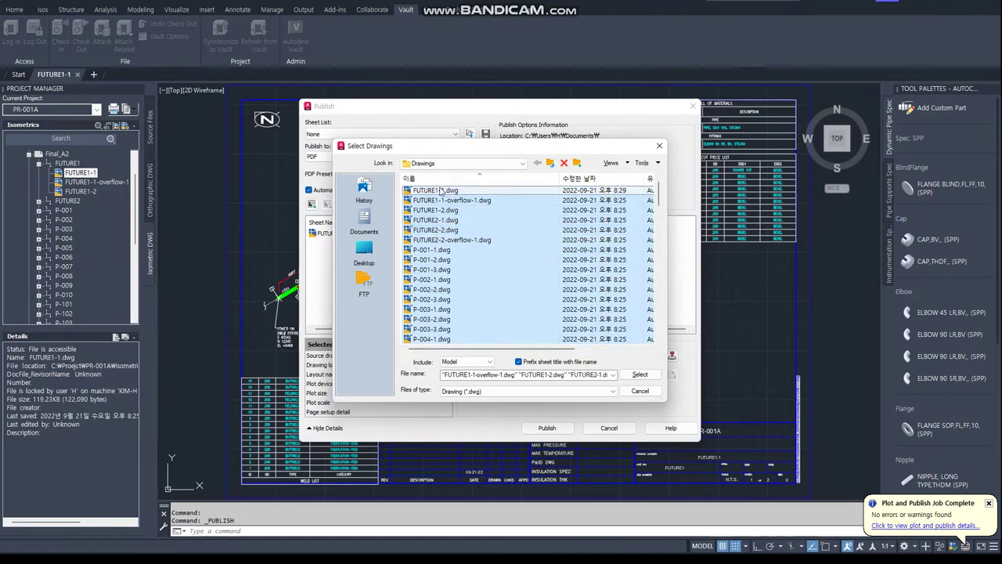
left_click(443, 192, "ctrl")
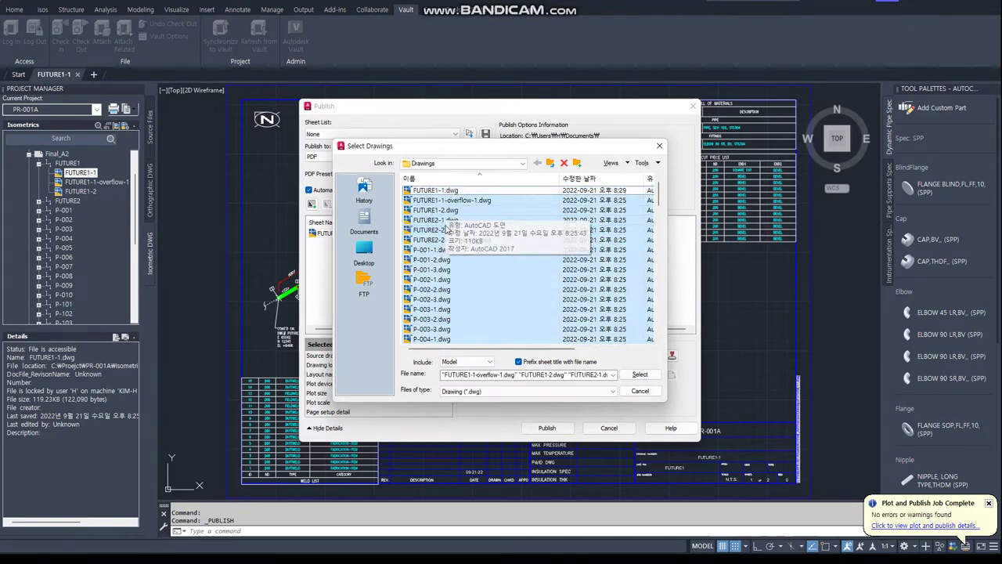
left_click(641, 375)
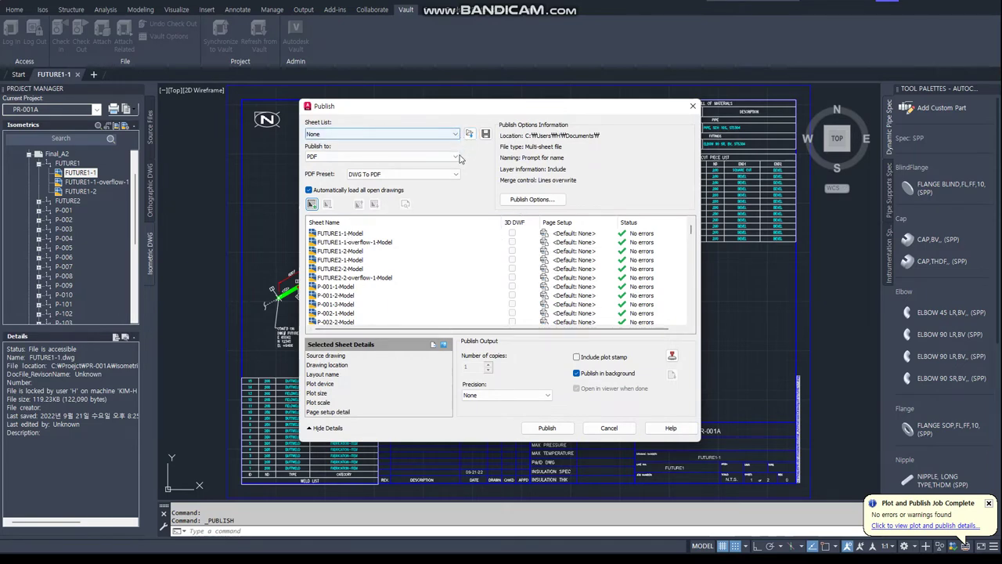
Accept the default PDF publish options and assign the iso-plot page setup to every sheet
left_click(536, 199)
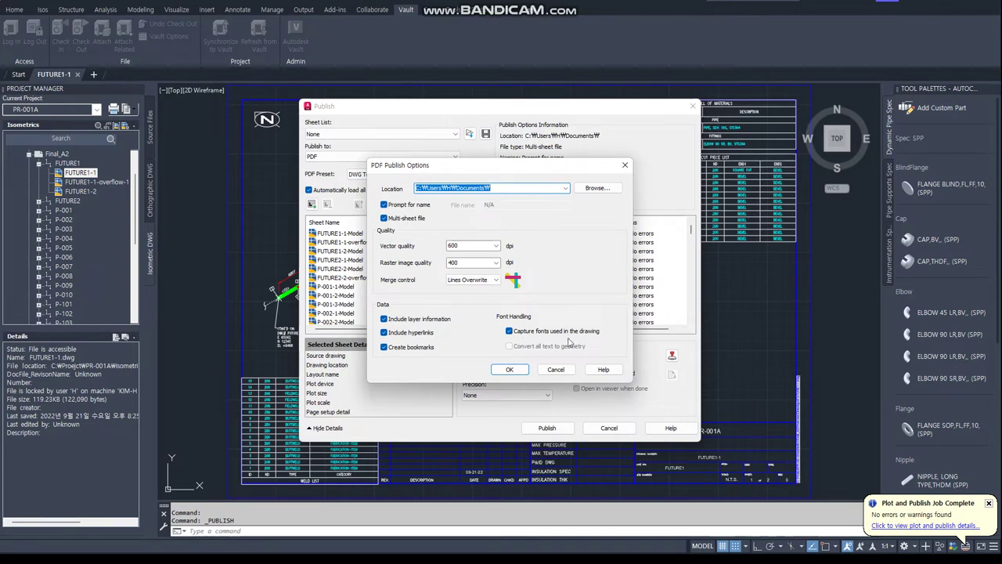
left_click(503, 371)
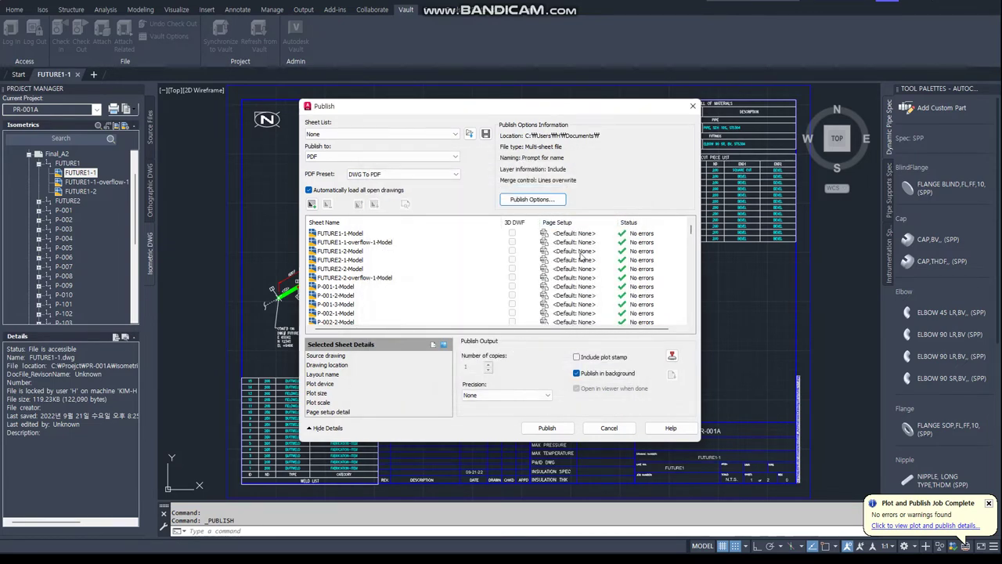
left_click(349, 277)
key("ctrl+a")
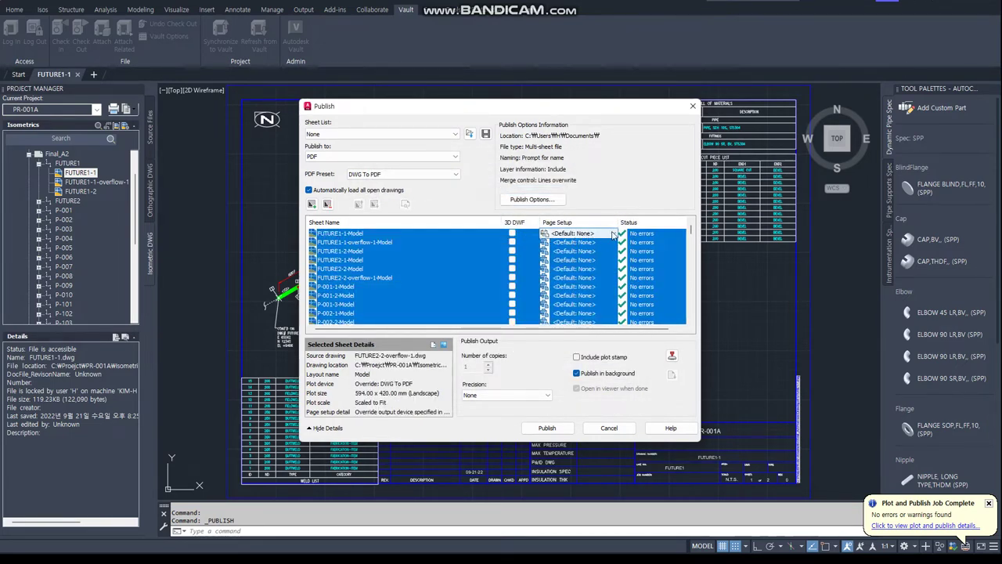
left_click(613, 235)
left_click(564, 251)
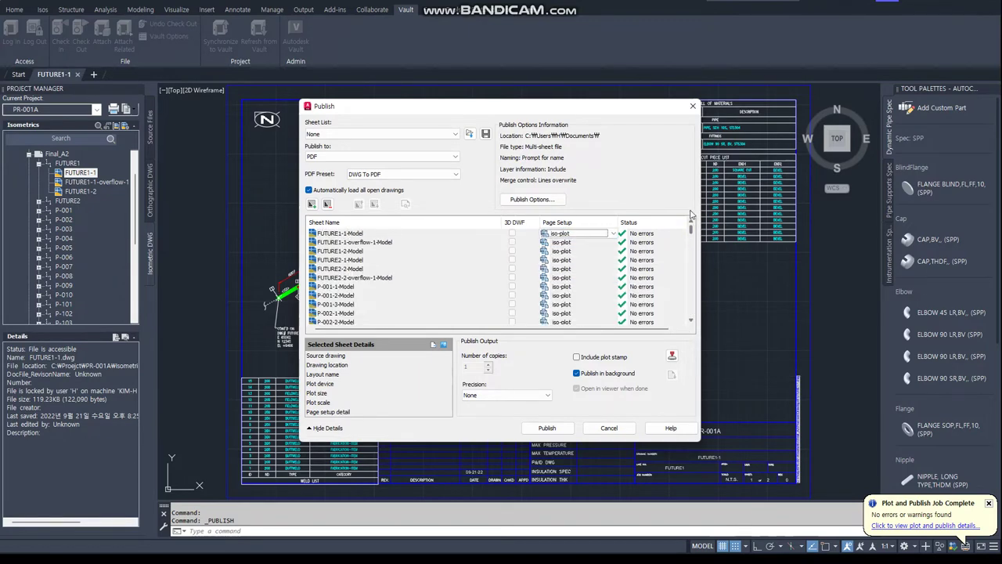
Leave precision at None and start publishing the sheet list to PDF
left_click(547, 395)
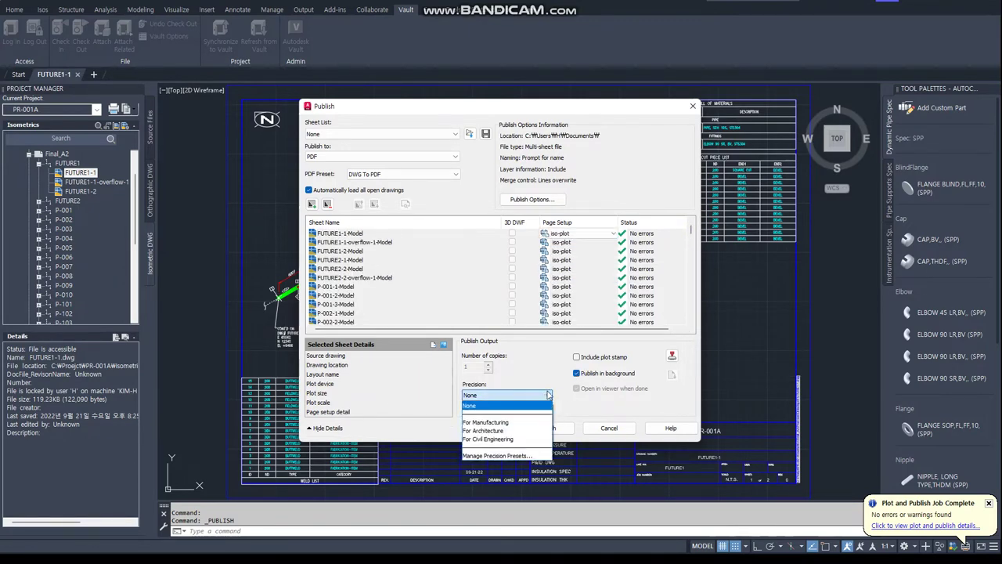
left_click(545, 396)
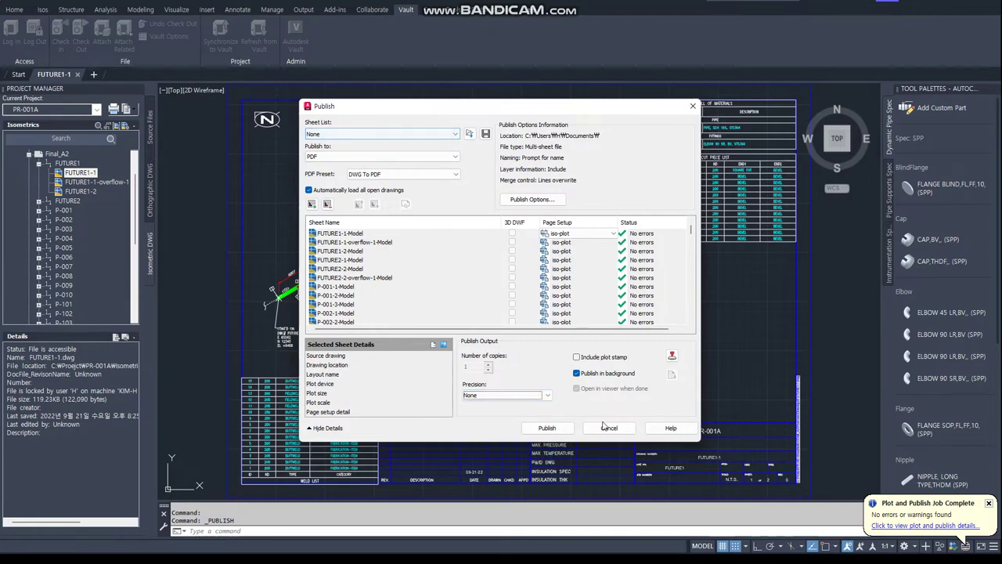
left_click(548, 428)
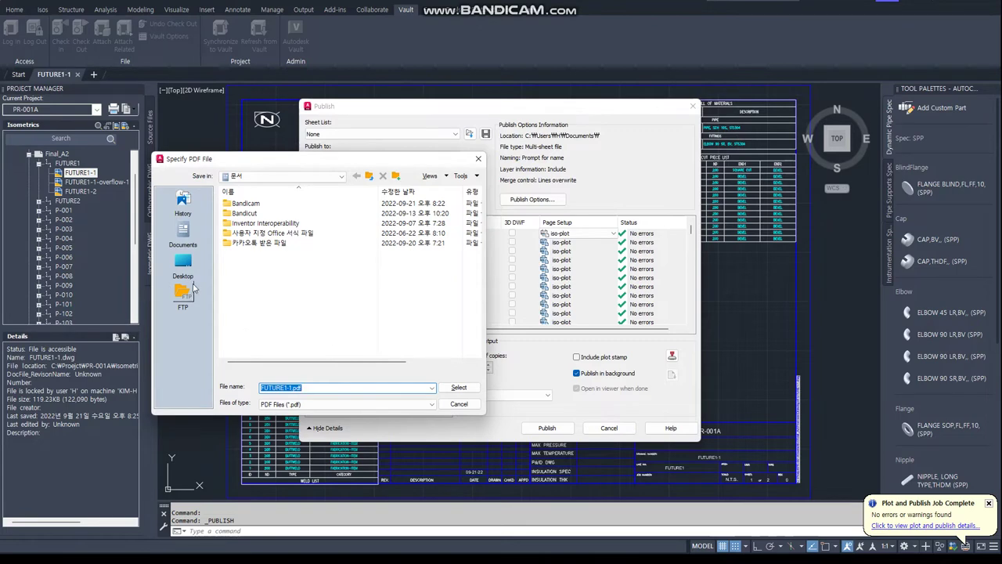
Name the output PDF iso-all in C:\Project\PR-001A\Isometric\Final_A2
left_click(278, 176)
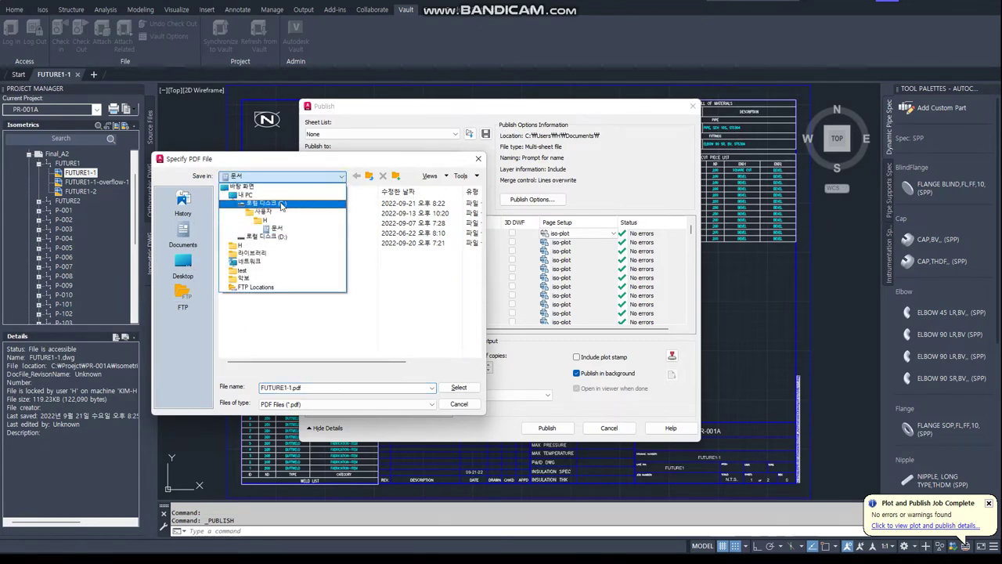
left_click(278, 203)
double_click(248, 254)
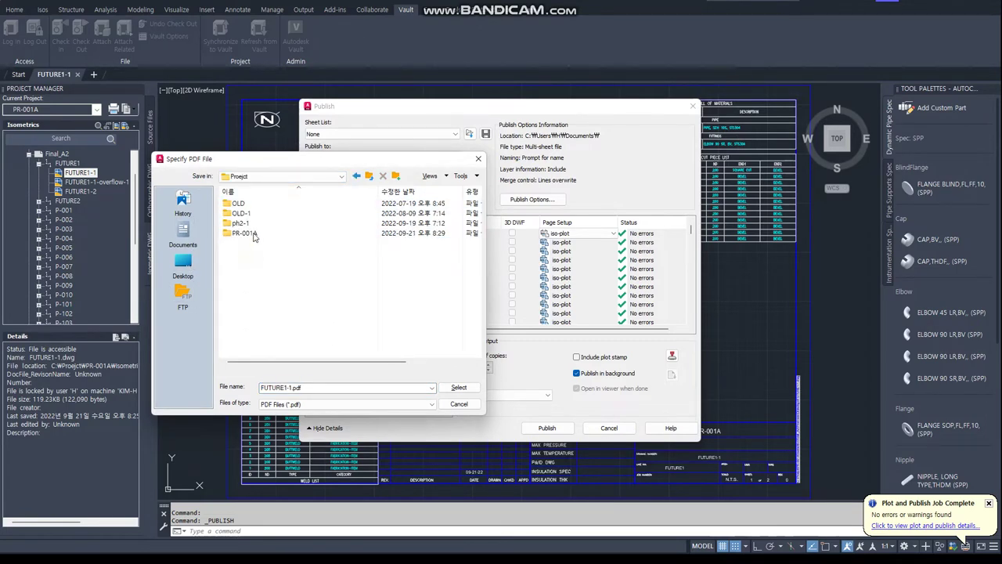
double_click(250, 238)
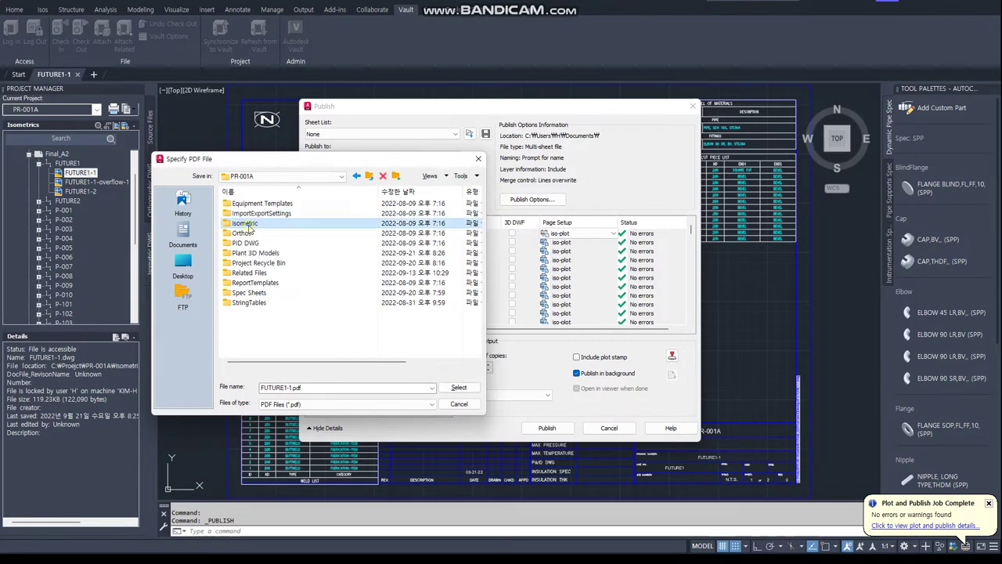
double_click(252, 227)
double_click(251, 228)
triple_click(281, 387)
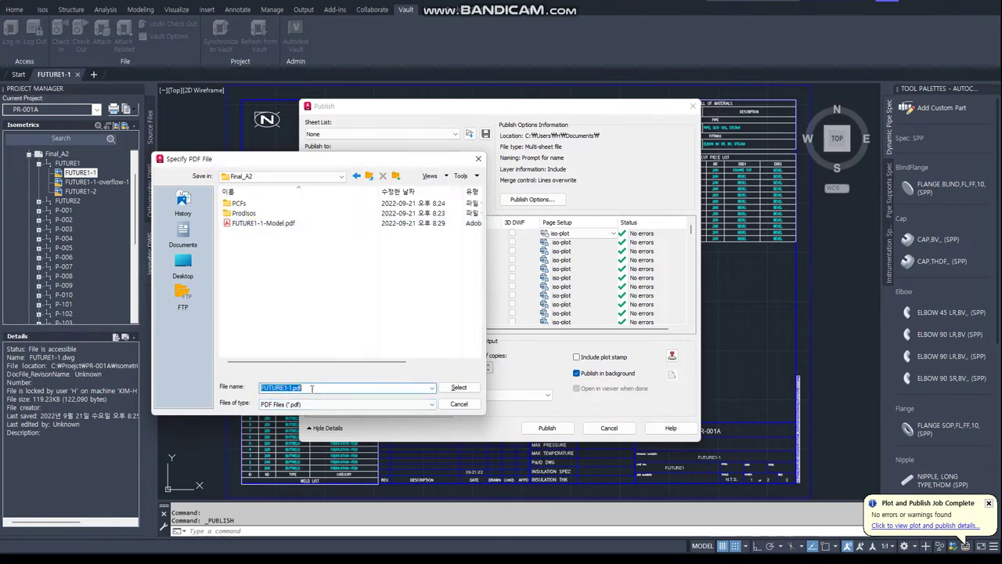
type("iso-all")
key("Return")
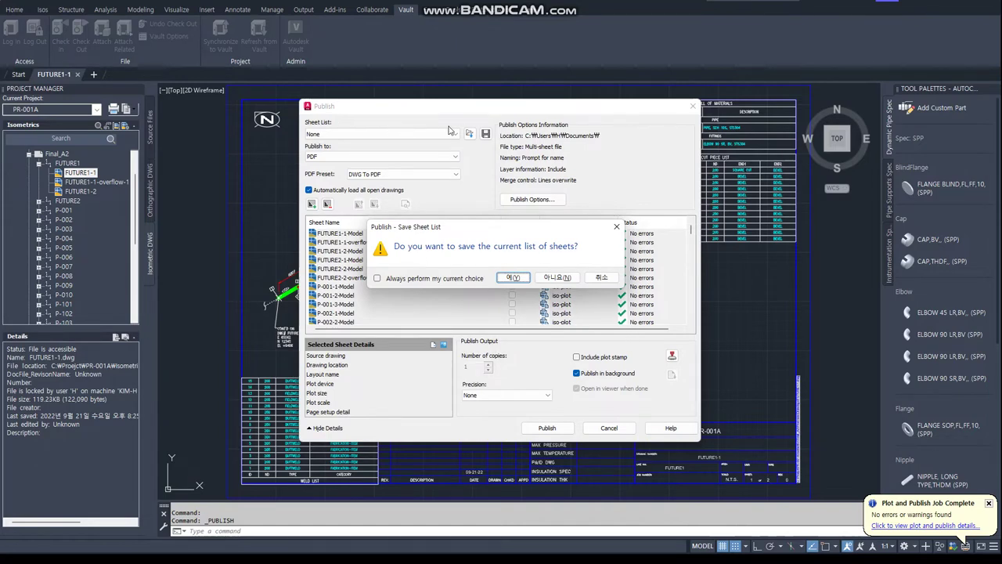
Save the sheet list as iso.dsd and publish all sheets
left_click(513, 278)
type("iso")
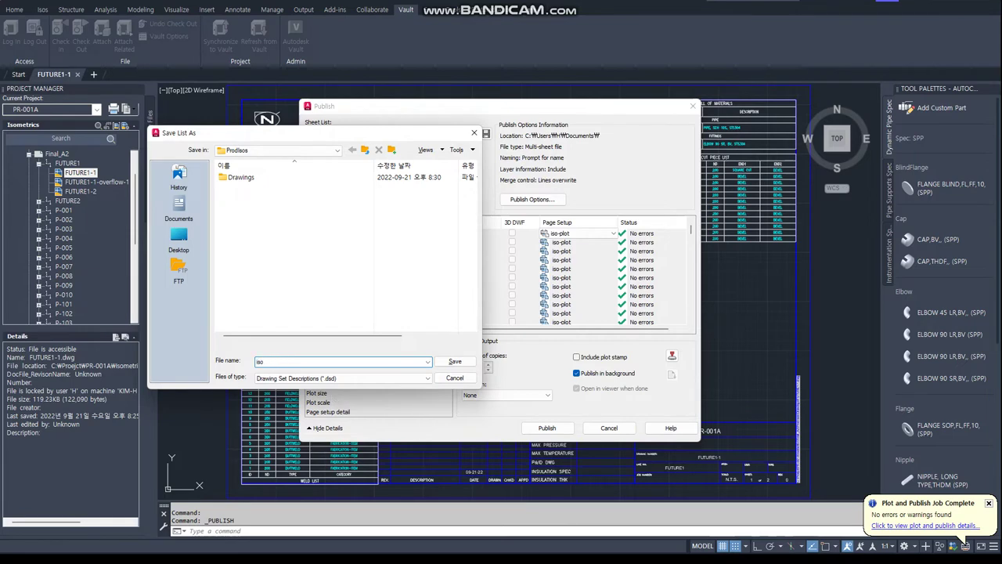
key("Return")
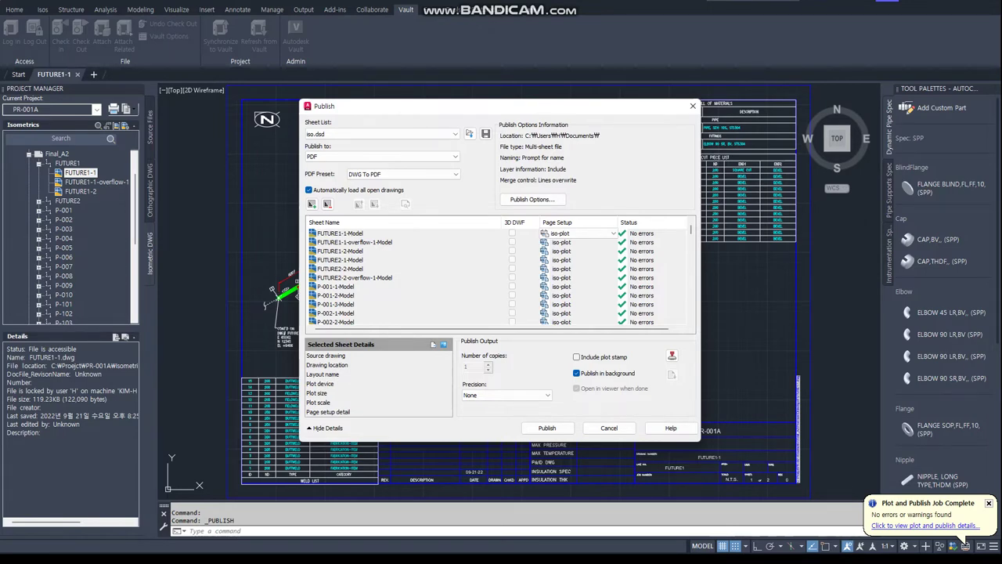
left_click(547, 428)
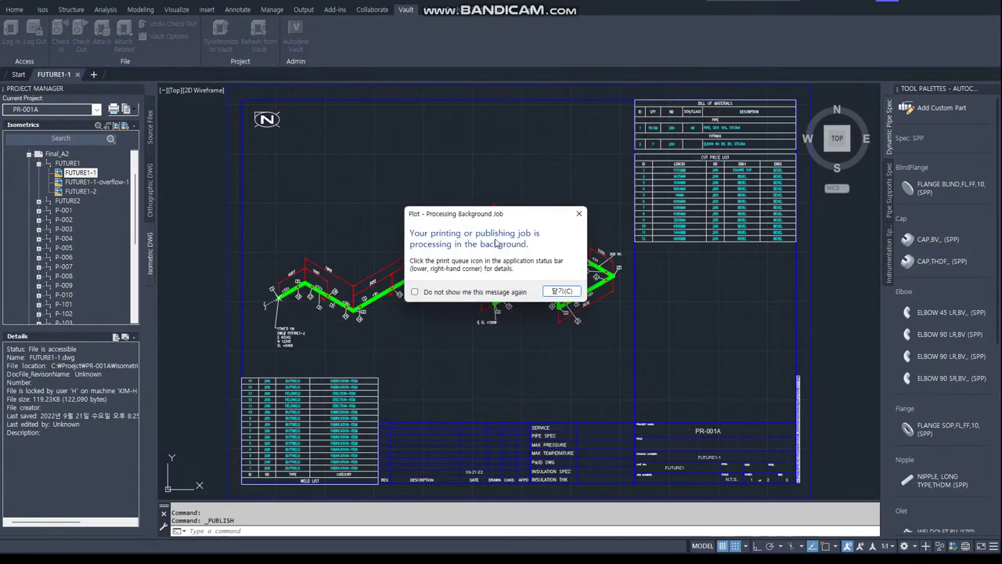
Close the Processing Background Job notice and switch to the ISO-PDF-BOM.txt notes
left_click(561, 291)
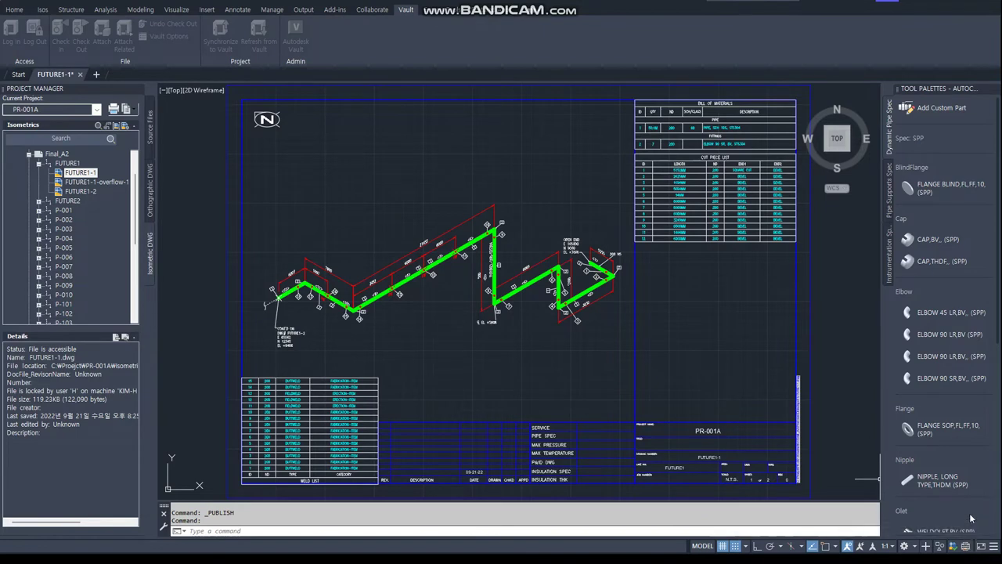
left_click(705, 399)
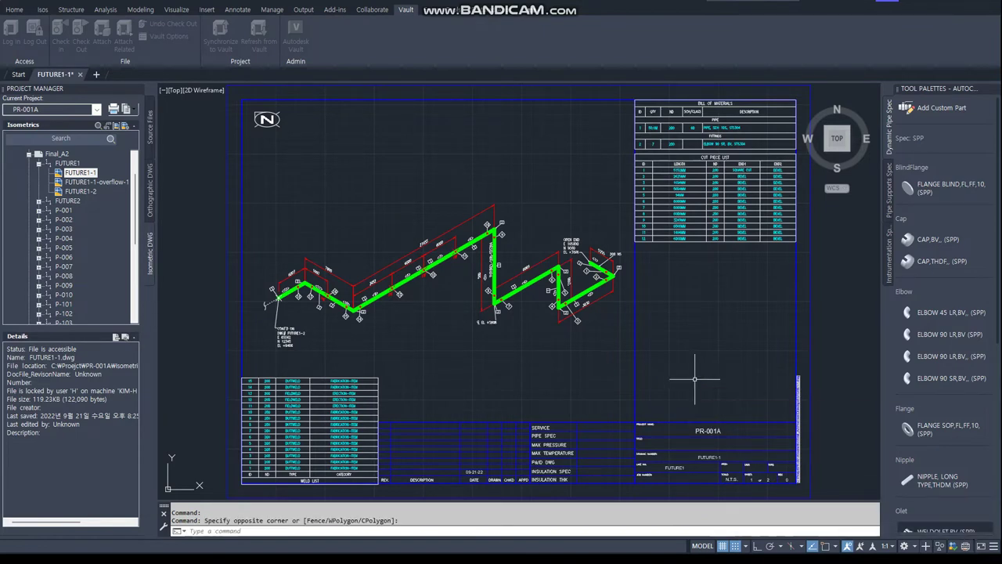
key("alt+Tab")
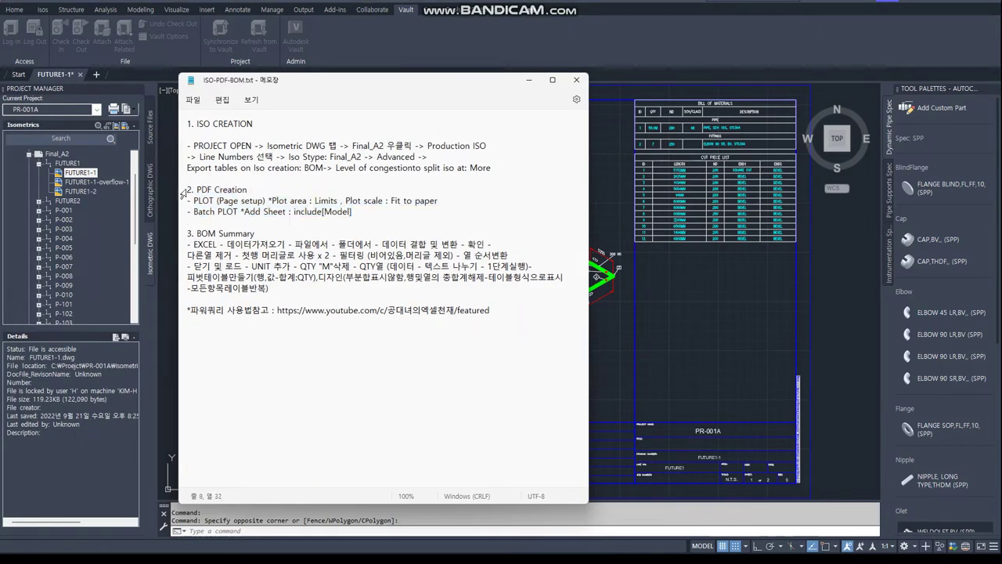
Review the PDF Creation plot steps in the notes, then return to FUTURE1-1 in AutoCAD
left_click_drag(182, 193, 252, 194)
left_click_drag(358, 214, 172, 205)
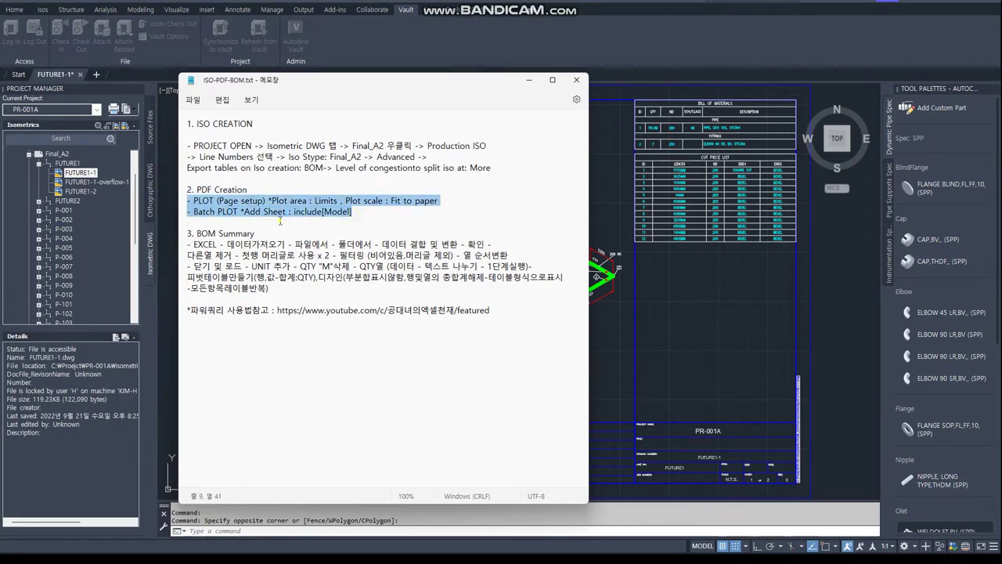
left_click(280, 221)
key("alt+Tab")
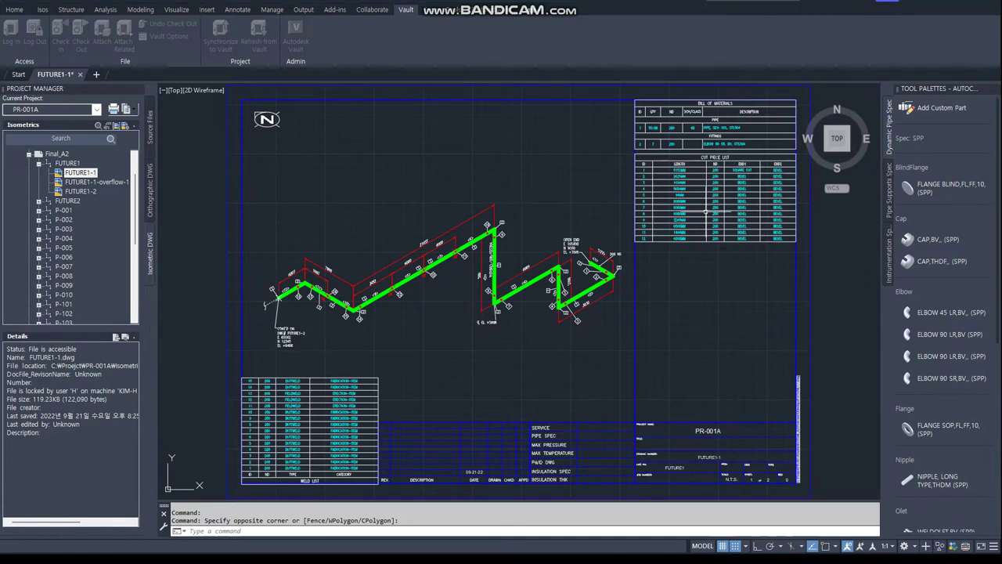
Open the PIPING drawing from Project Manager's Plant 3D Drawings source files
left_click(149, 130)
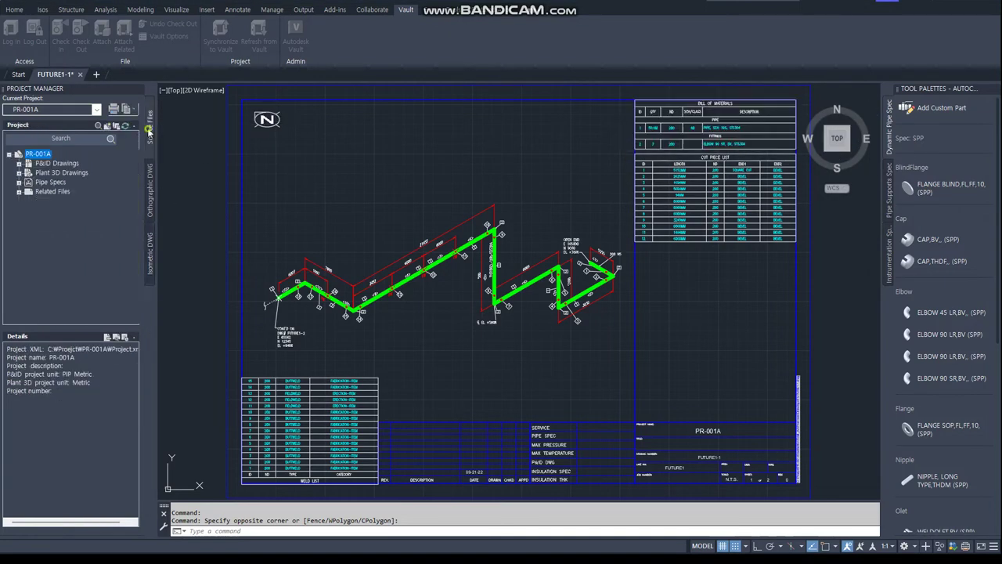
double_click(51, 174)
double_click(52, 183)
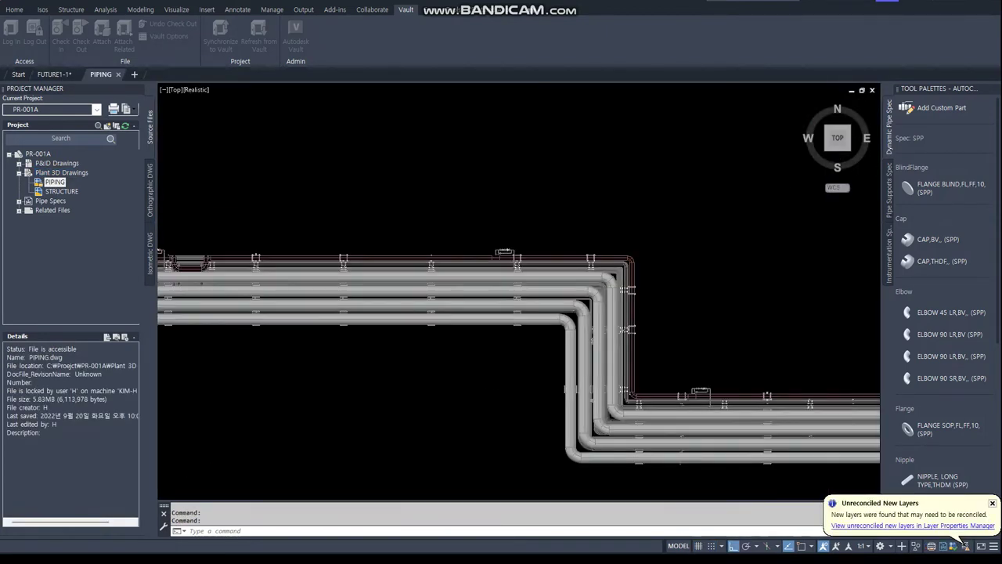
Inspect the pipe rack in an isometric view, orbiting and panning around it
scroll(704, 313, "down", 3)
scroll(502, 348, "down", 3)
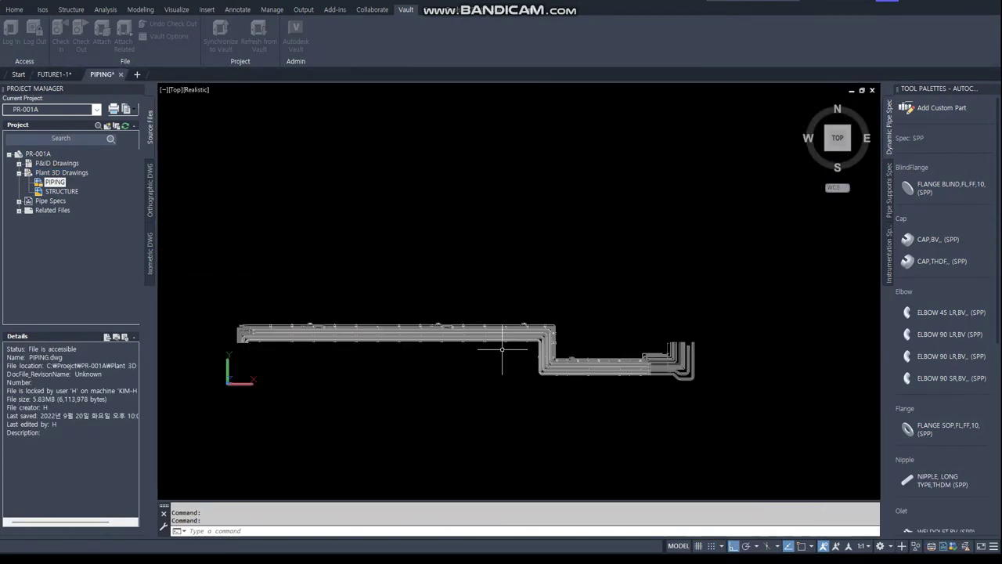
left_click(825, 152)
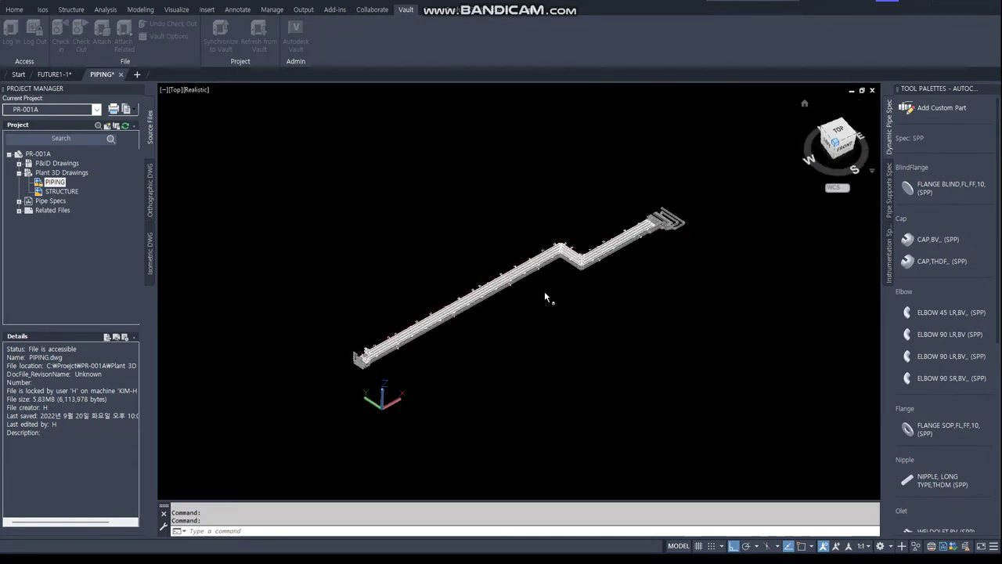
scroll(362, 359, "up", 2)
scroll(361, 359, "up", 3)
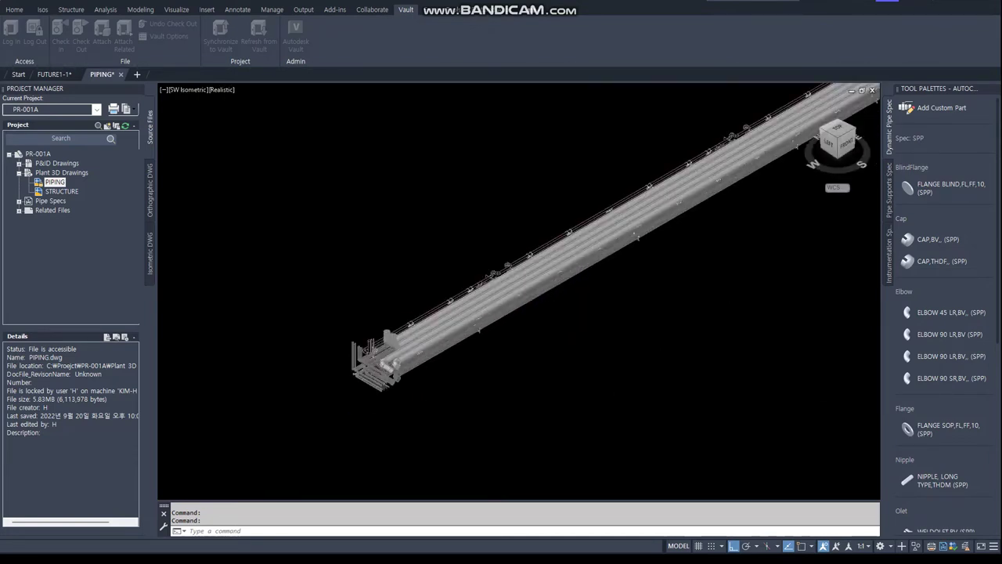
scroll(361, 359, "up", 4)
middle_click_drag(361, 359, 363, 303)
scroll(362, 302, "up", 4)
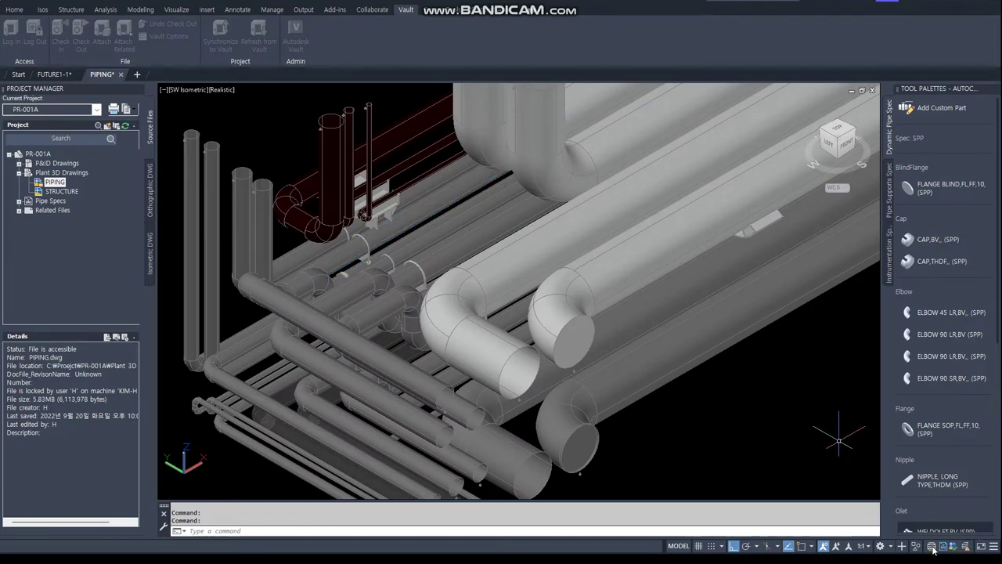
scroll(688, 350, "down", 5)
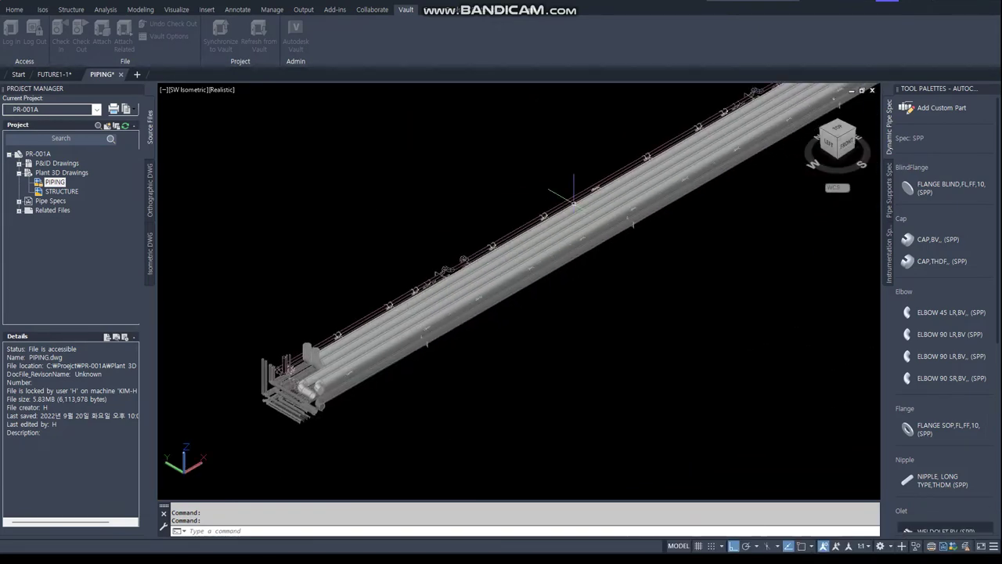
scroll(414, 279, "up", 3)
scroll(429, 305, "up", 3)
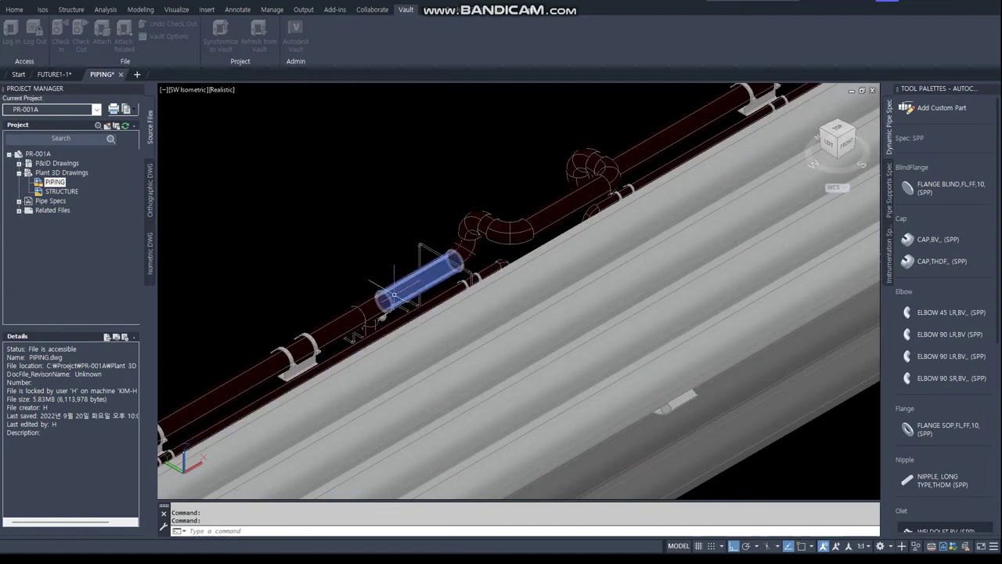
middle_click_drag(433, 303, 541, 255, "shift")
scroll(533, 266, "up", 2)
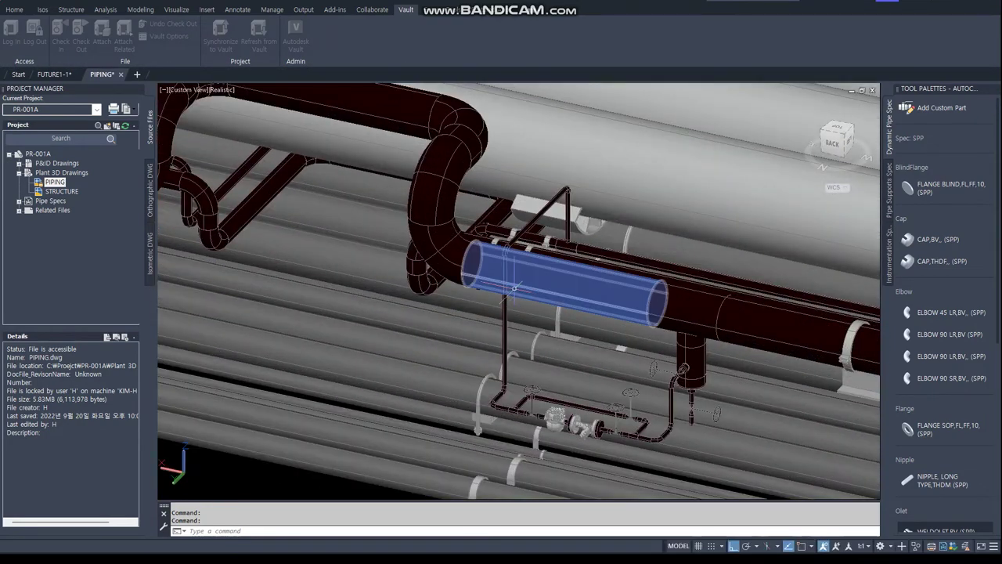
scroll(533, 266, "down", 5)
mouse_move(375, 235)
middle_mouse_down()
mouse_move(700, 358)
mouse_move(700, 255)
middle_mouse_up()
scroll(566, 284, "up", 3)
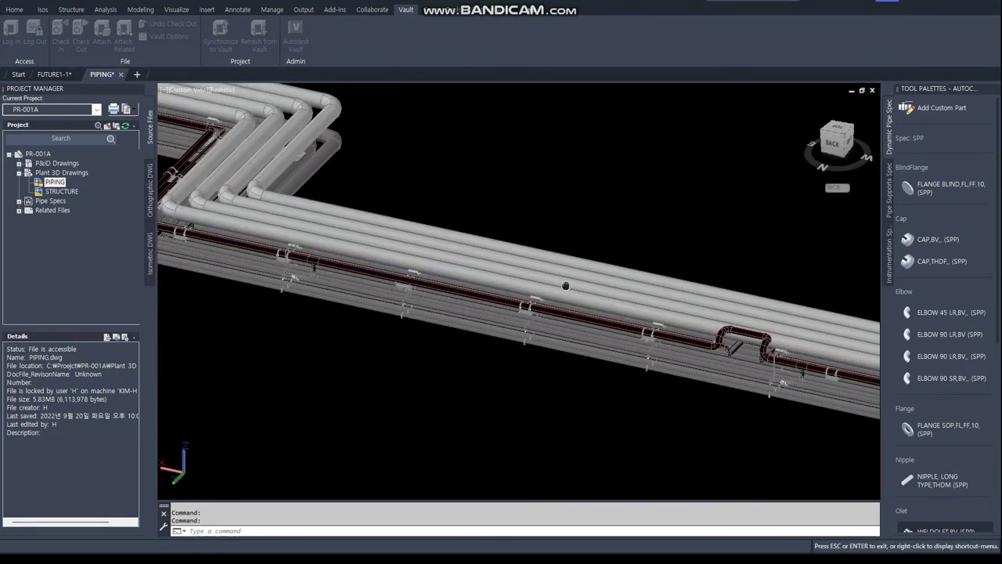
key("Escape")
scroll(470, 250, "up", 3)
scroll(435, 226, "up", 4)
scroll(436, 226, "down", 4)
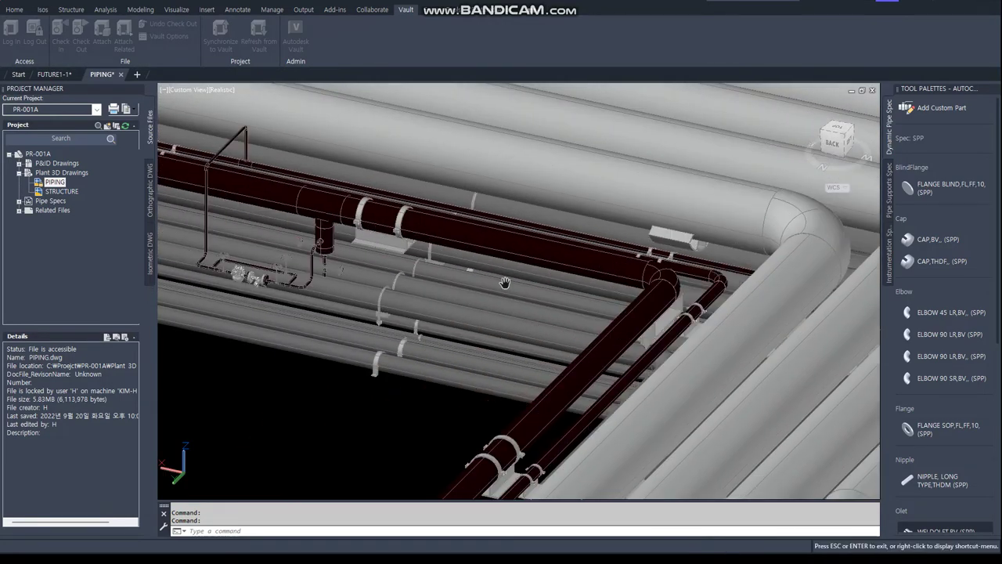
mouse_move(504, 284)
middle_mouse_down("shift")
mouse_move(436, 280)
mouse_move(550, 253)
mouse_move(615, 351)
middle_mouse_up("shift")
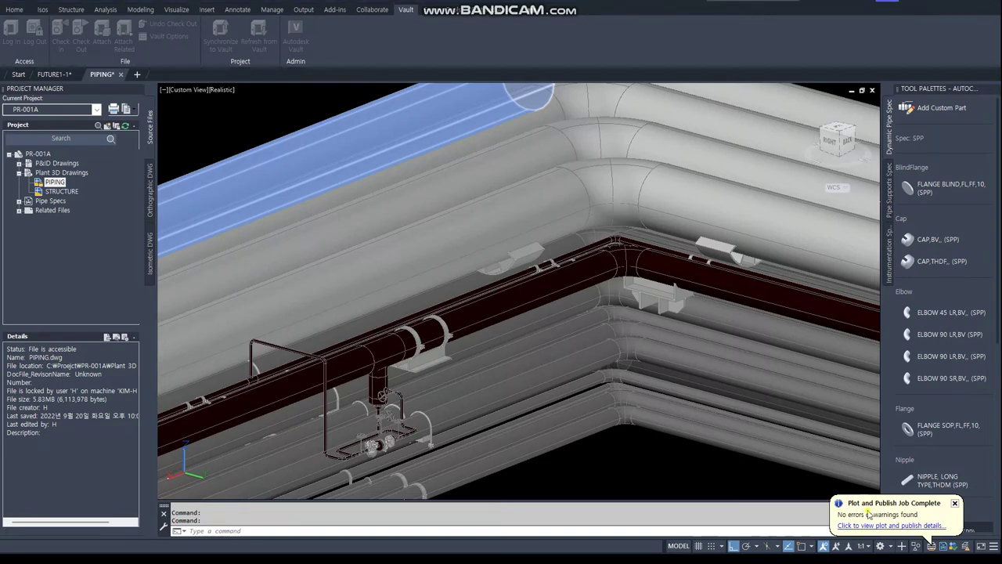
Show the plot and publish details filtered to Errors Only
left_click(884, 526)
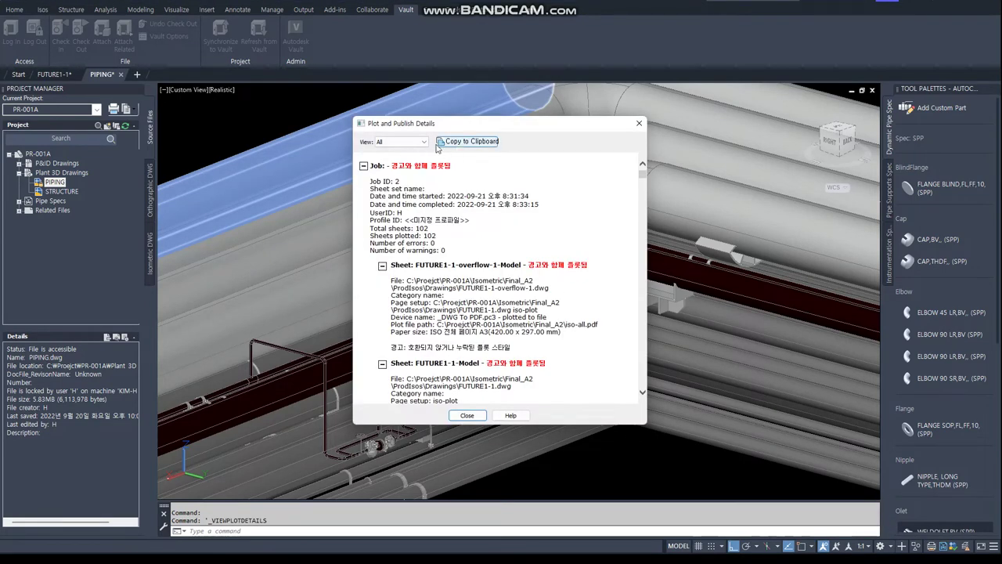
left_click(422, 144)
left_click(390, 157)
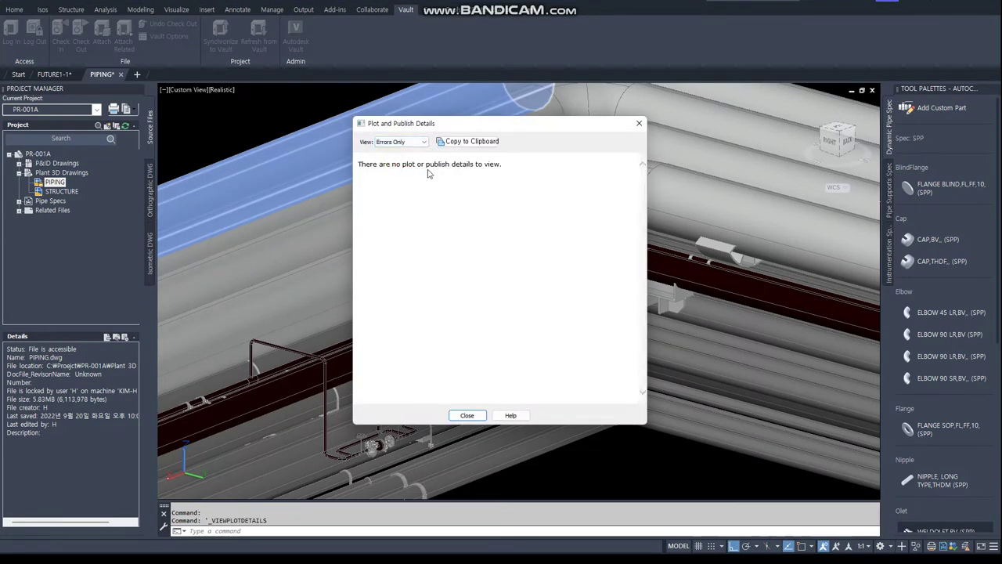
Close the job details and go up to the Final_A2 folder to select iso-all.pdf
left_click(639, 124)
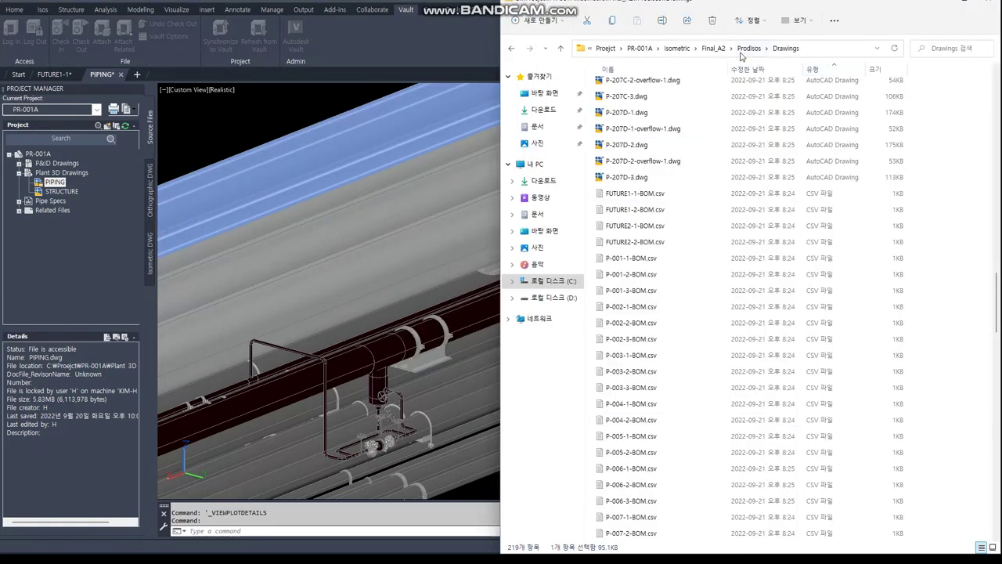
left_click(753, 49)
left_click(765, 49)
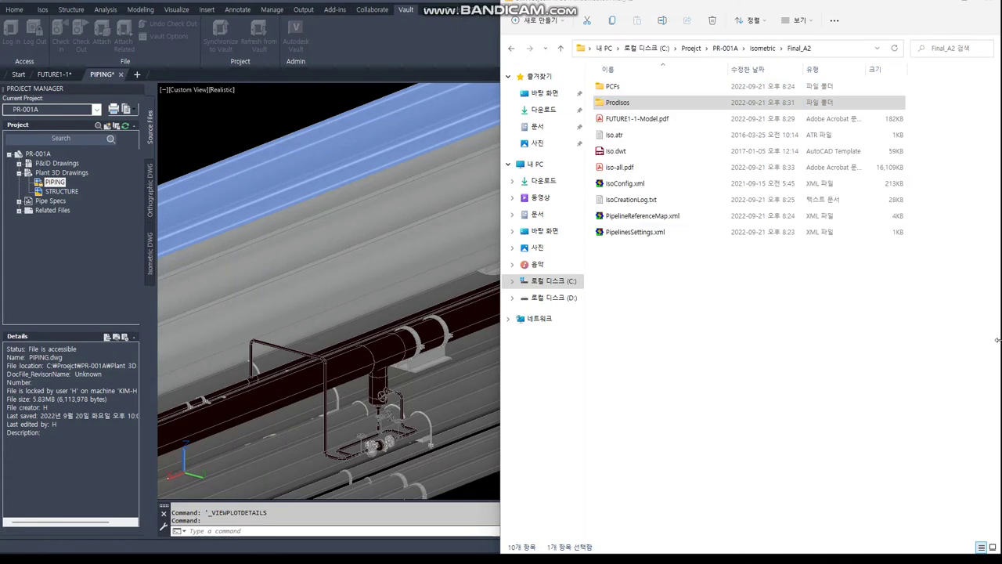
left_click(609, 167)
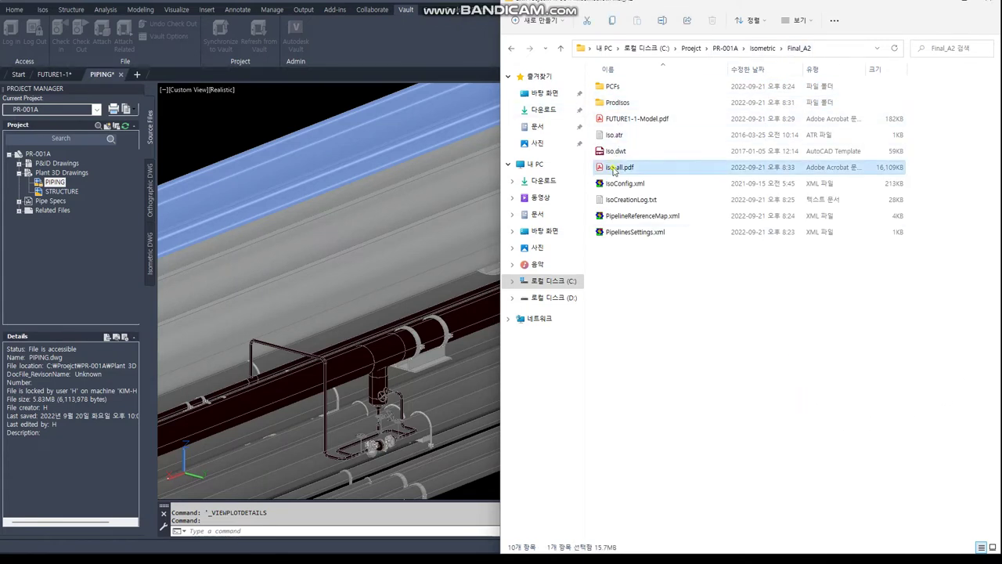
Open iso-all.pdf in Acrobat and page through to sheet 100 of 102, P-207D-2-Model
double_click(619, 169)
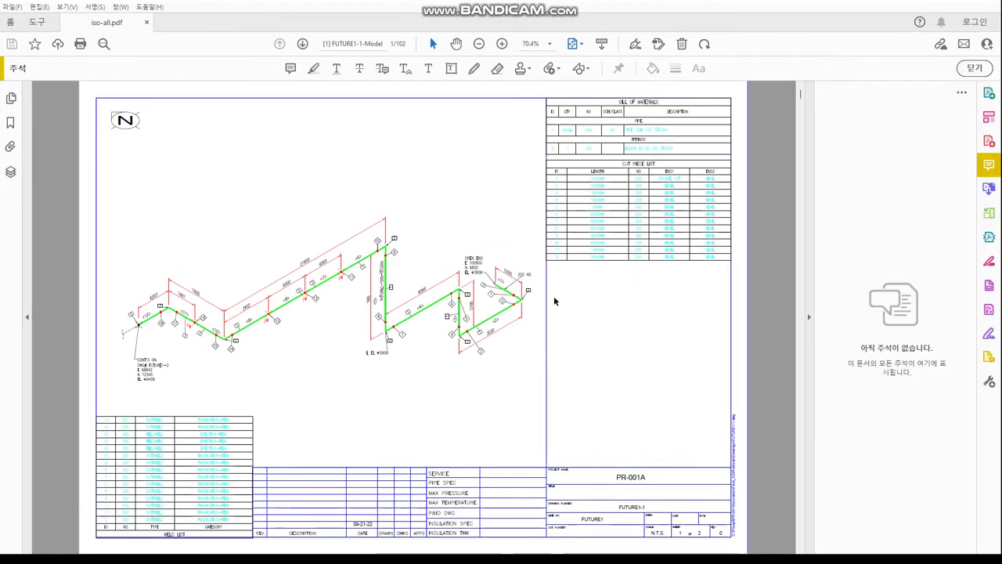
scroll(554, 296, "down", 2)
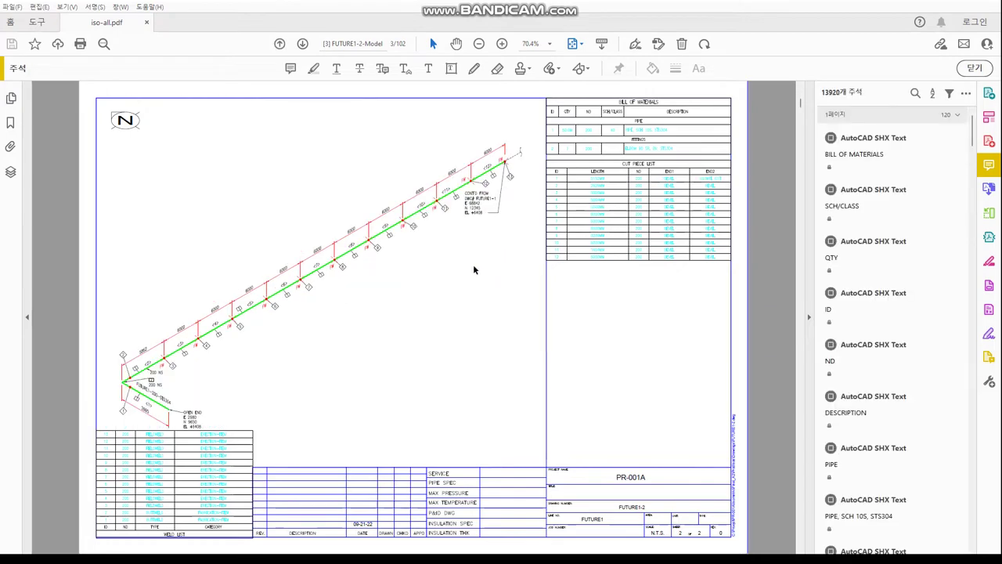
scroll(473, 269, "down", 1)
scroll(473, 271, "down", 1)
scroll(473, 273, "down", 1)
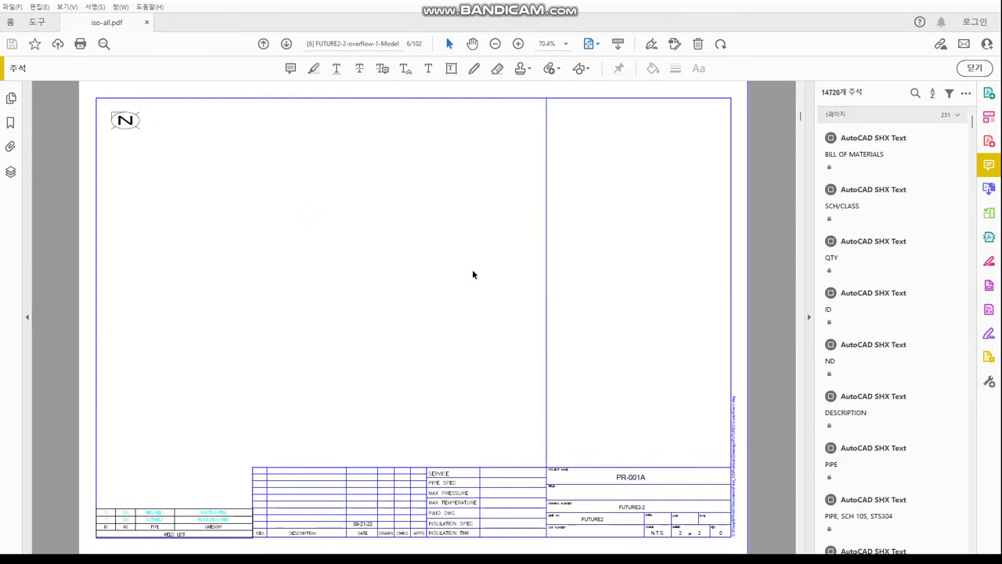
scroll(473, 274, "down", 1)
scroll(473, 274, "down", 1)
scroll(472, 274, "down", 1)
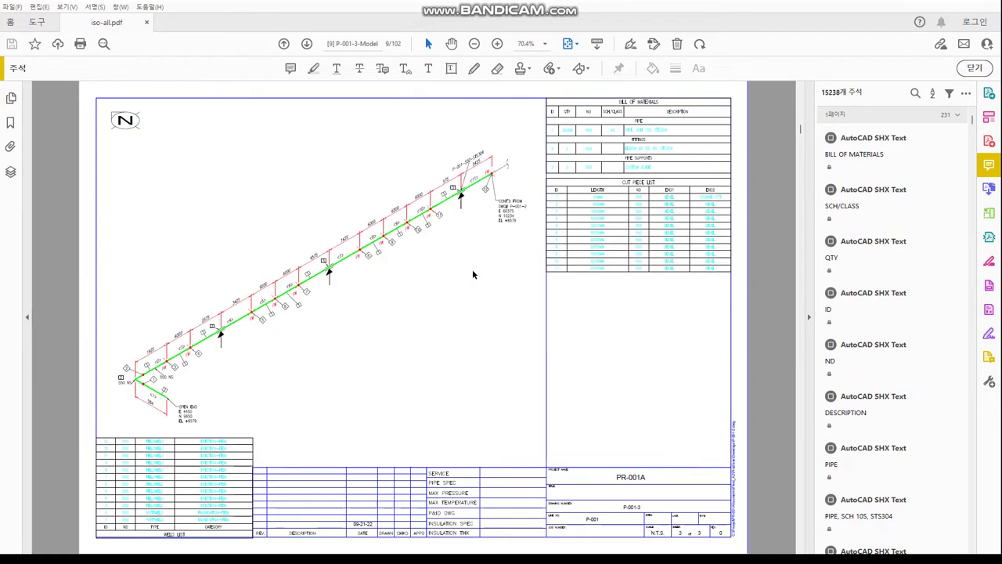
scroll(472, 269, "down", 1)
scroll(472, 269, "down", 2)
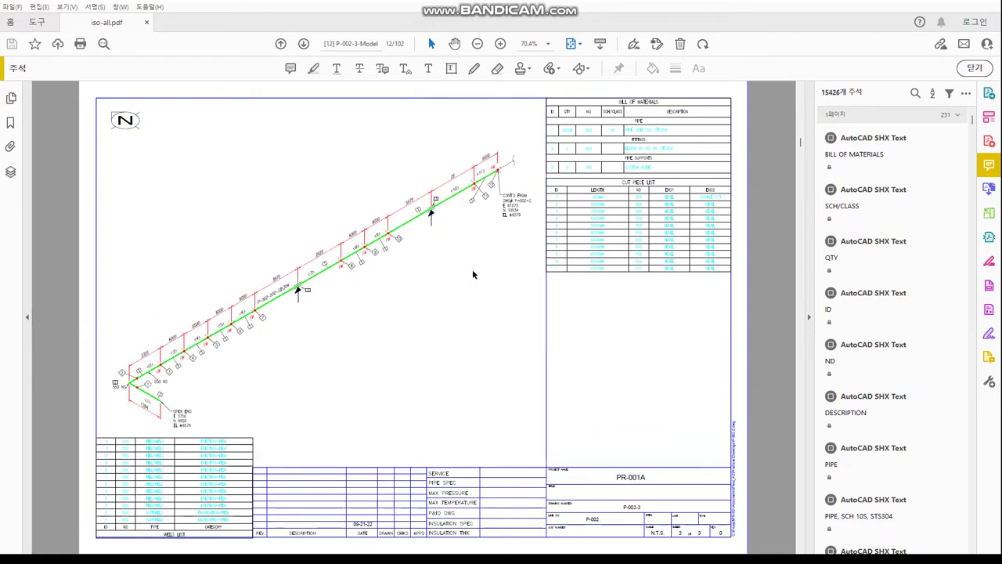
scroll(472, 274, "down", 2)
scroll(473, 274, "down", 1)
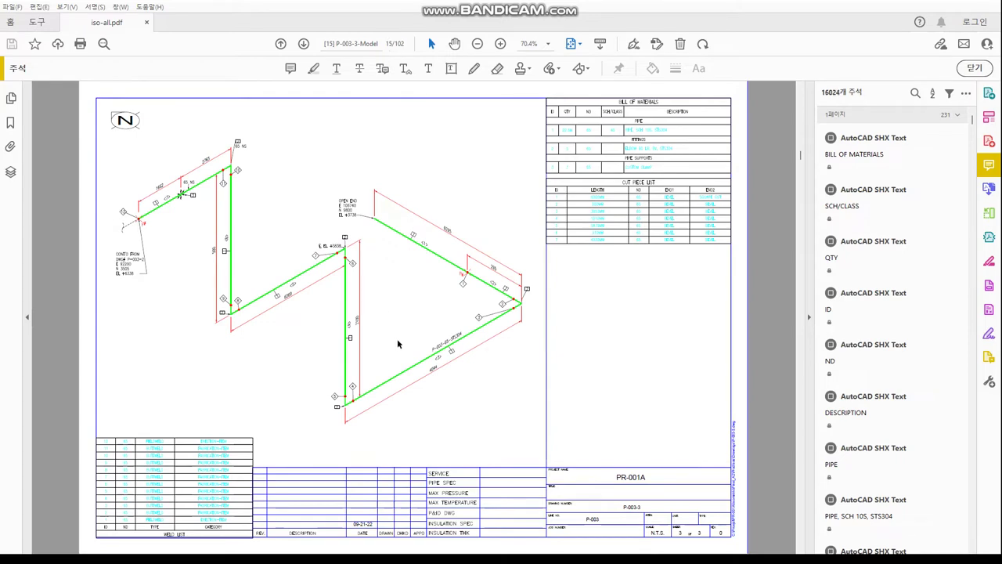
scroll(793, 167, "down", 1)
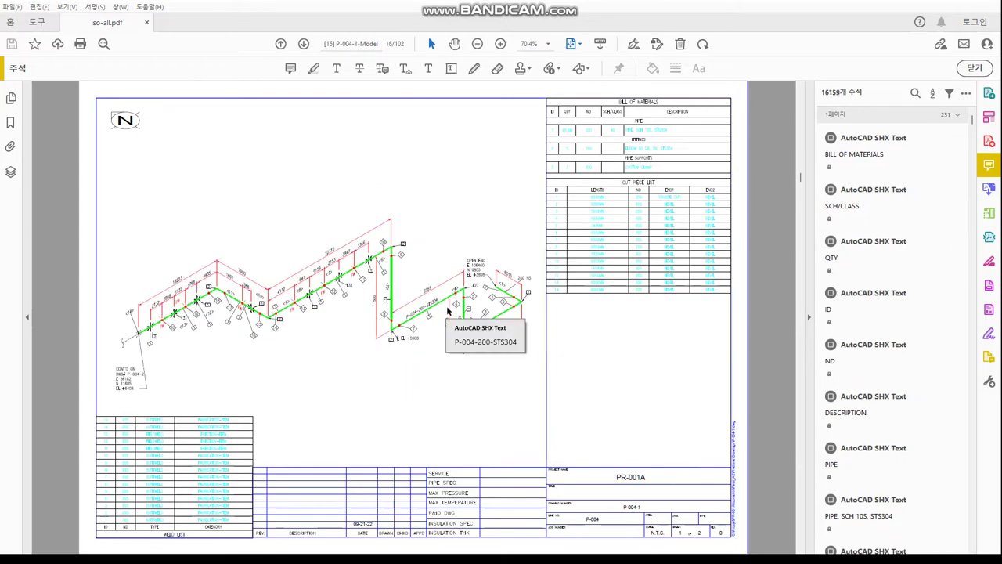
scroll(447, 311, "down", 6)
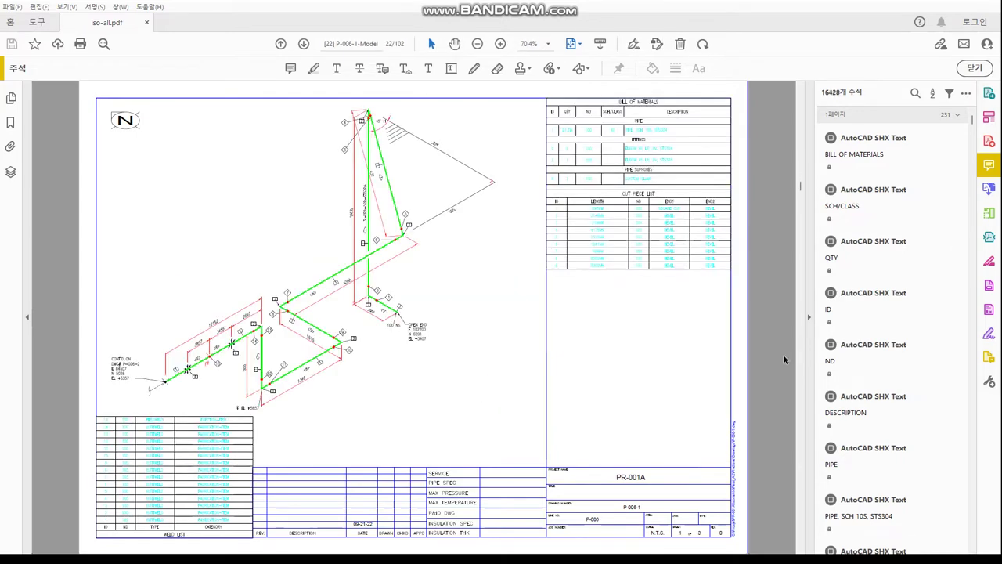
scroll(801, 278, "down", 1)
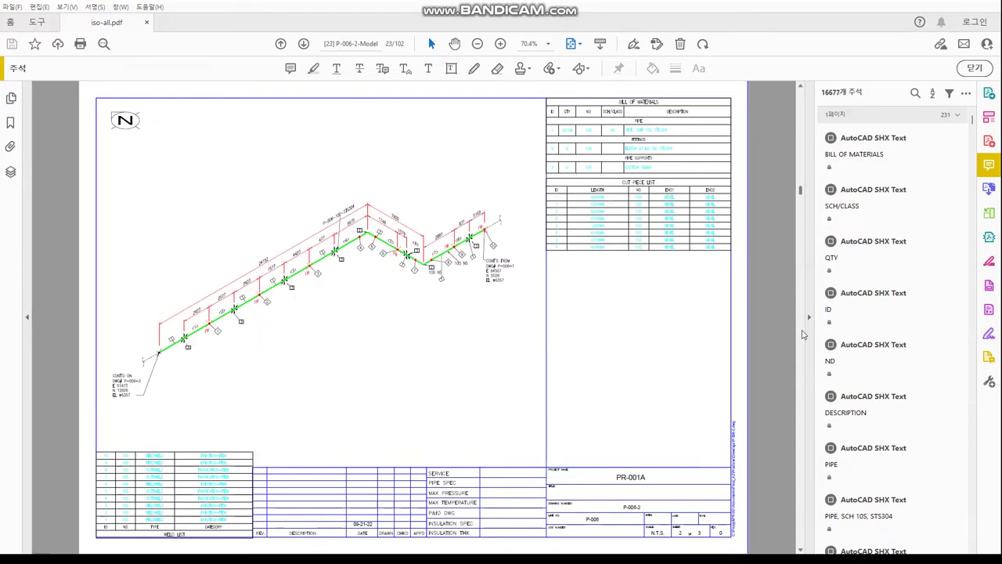
scroll(803, 334, "down", 2)
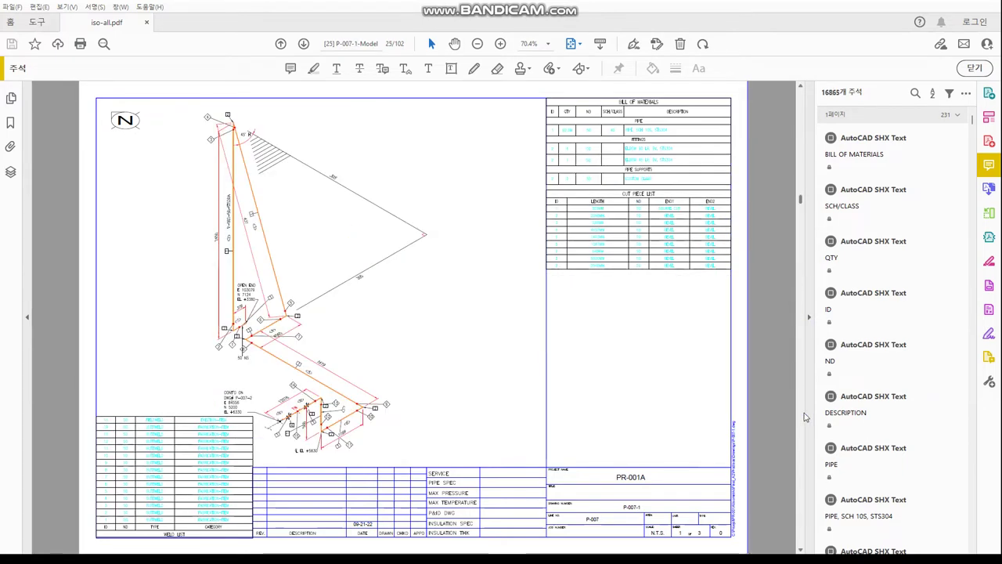
scroll(805, 417, "down", 1)
scroll(805, 417, "down", 1)
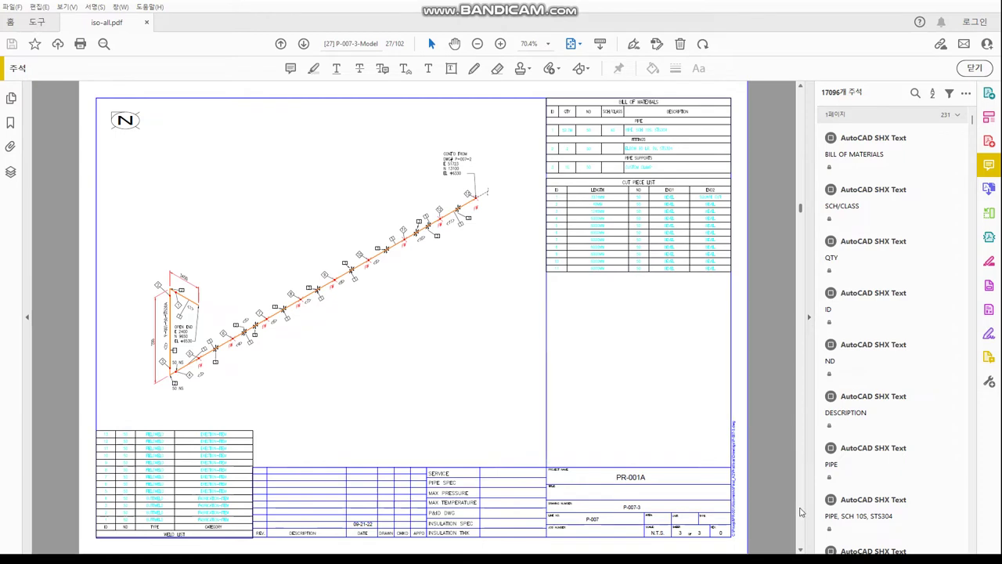
scroll(802, 512, "down", 2)
left_click_drag(799, 217, 800, 224)
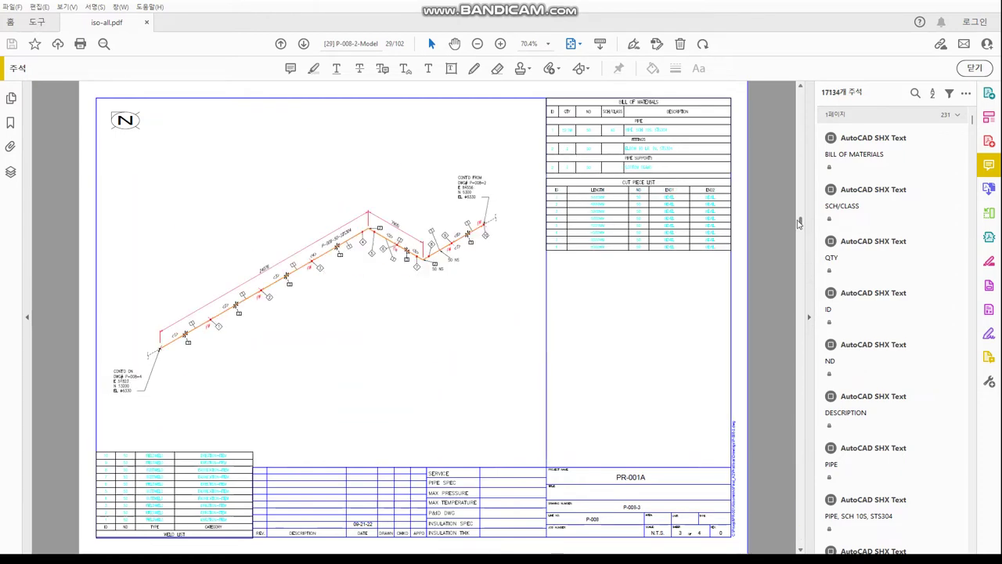
left_click_drag(805, 362, 802, 360)
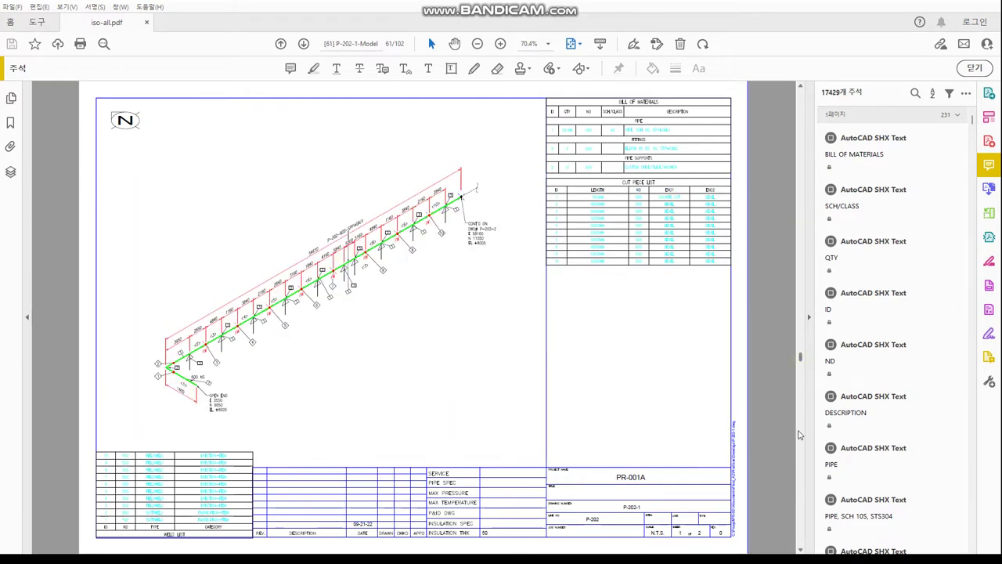
left_click_drag(800, 435, 800, 430)
left_click_drag(801, 471, 801, 540)
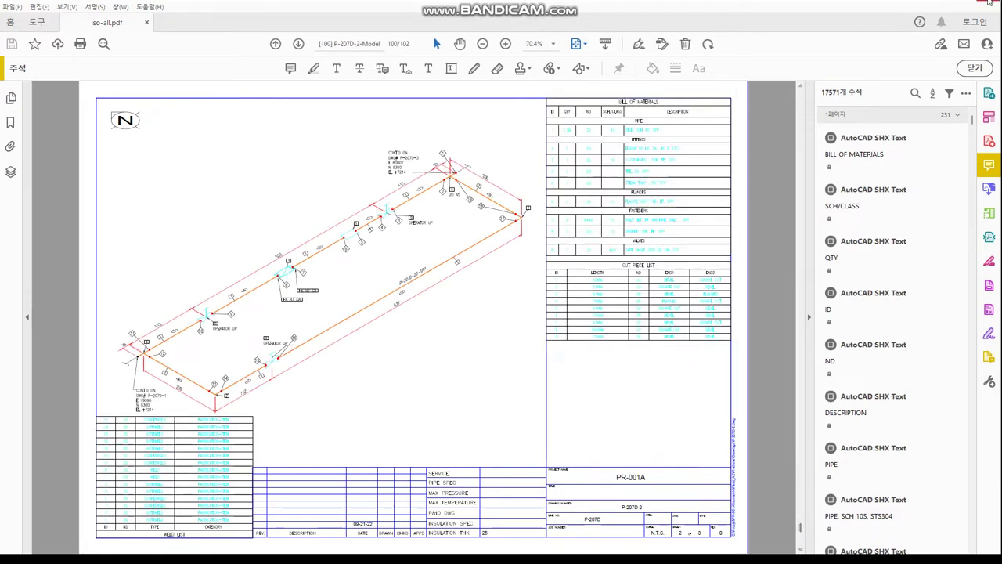
Copy the BOM CSV files, through P-207D-3-BOM.csv, from Prodisos\Drawings
left_click(926, 10)
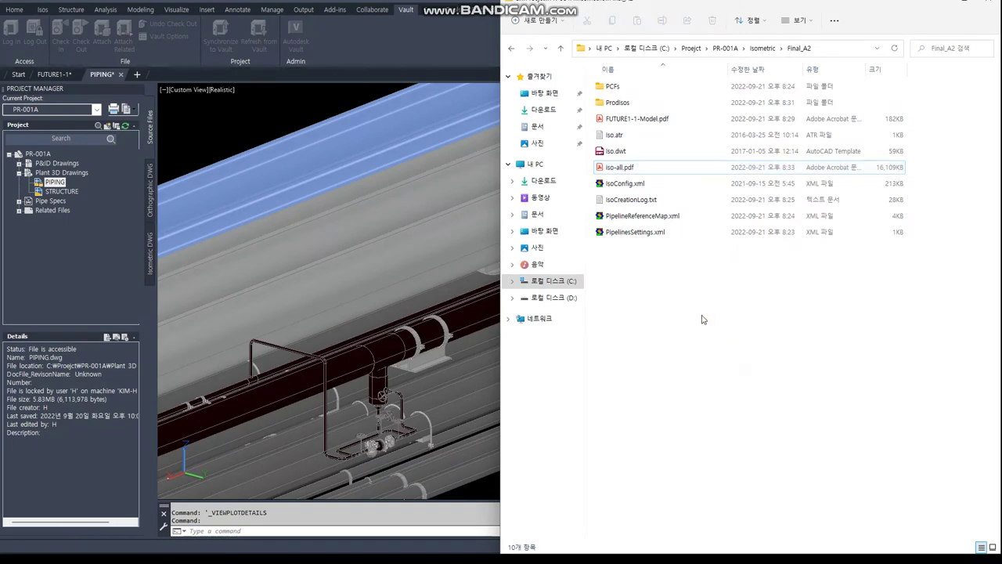
double_click(611, 102)
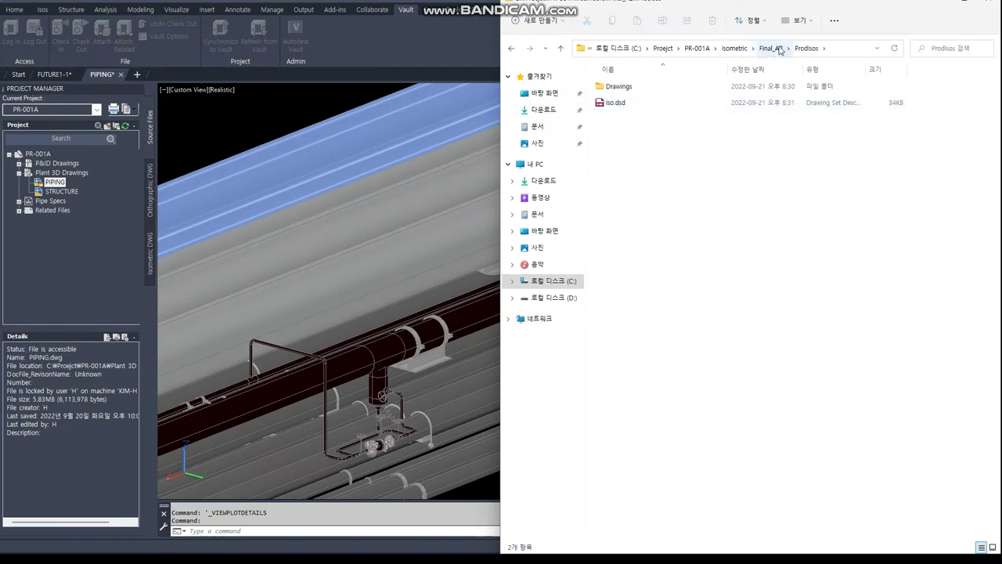
double_click(617, 86)
scroll(650, 196, "down", 10)
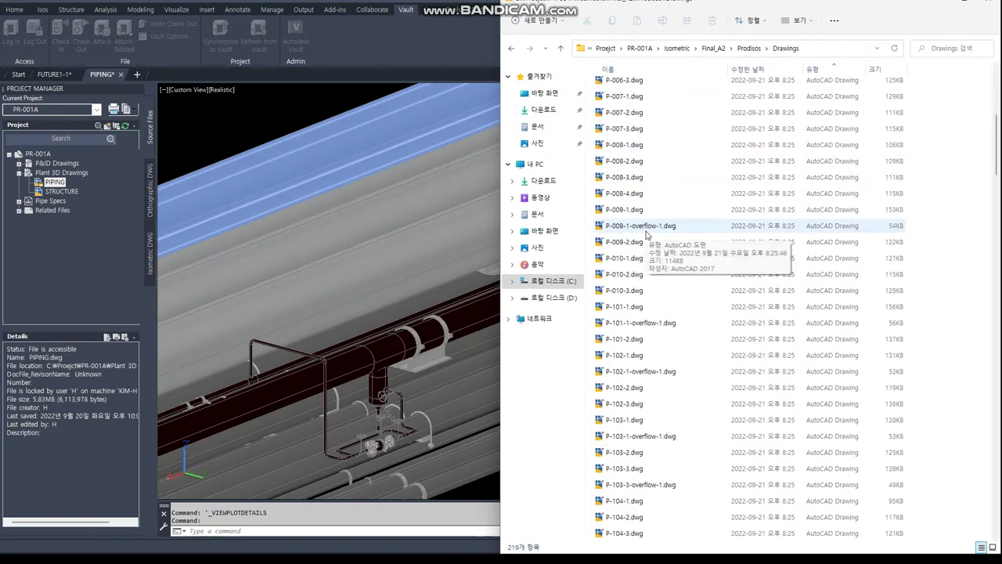
scroll(650, 219, "down", 10)
scroll(646, 211, "down", 10)
left_click(640, 196)
scroll(648, 286, "down", 10)
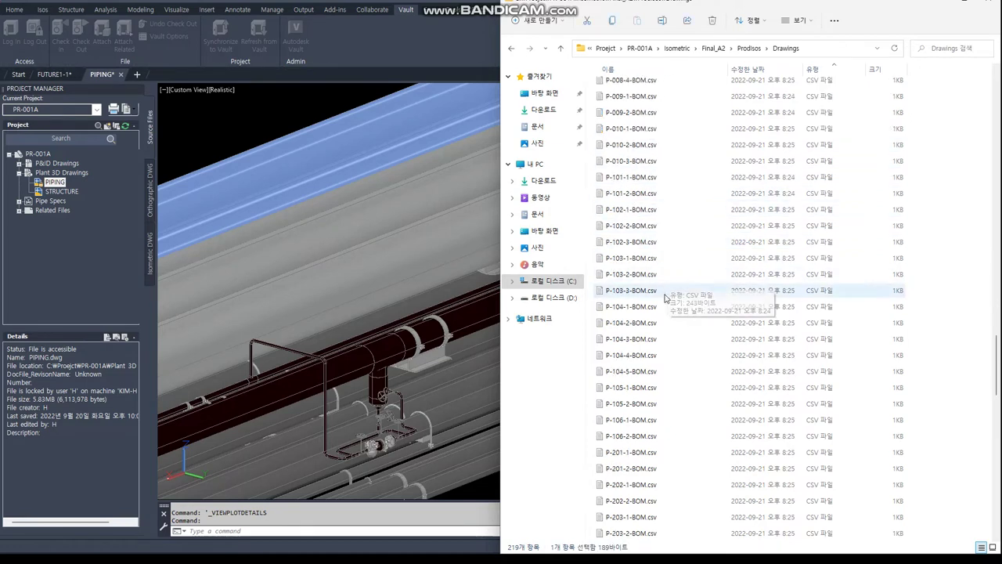
scroll(626, 423, "down", 10)
scroll(640, 259, "down", 5)
left_click(639, 315, "shift")
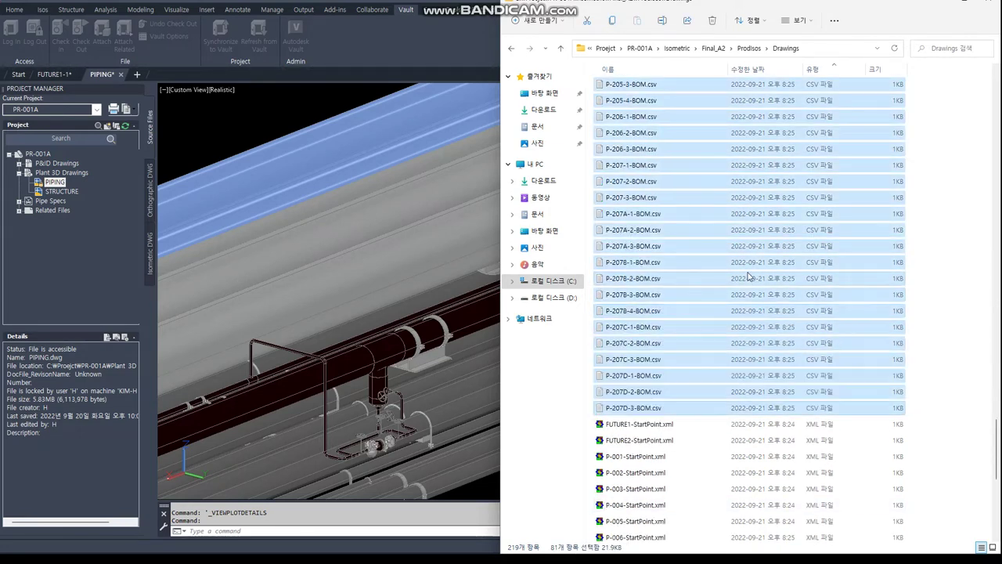
scroll(733, 186, "up", 15)
scroll(733, 186, "up", 15)
scroll(732, 186, "down", 3)
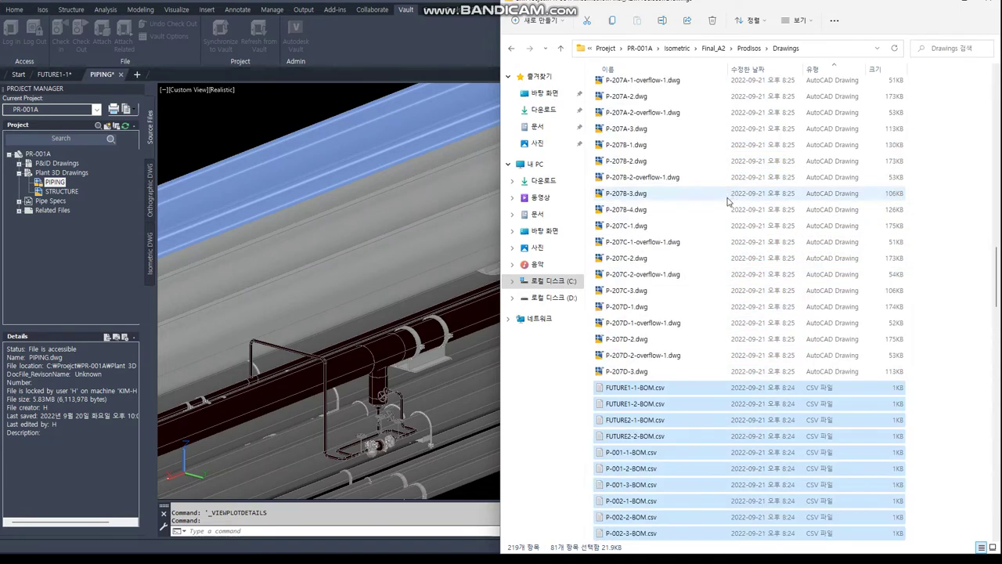
scroll(705, 195, "down", 5)
right_click(678, 210)
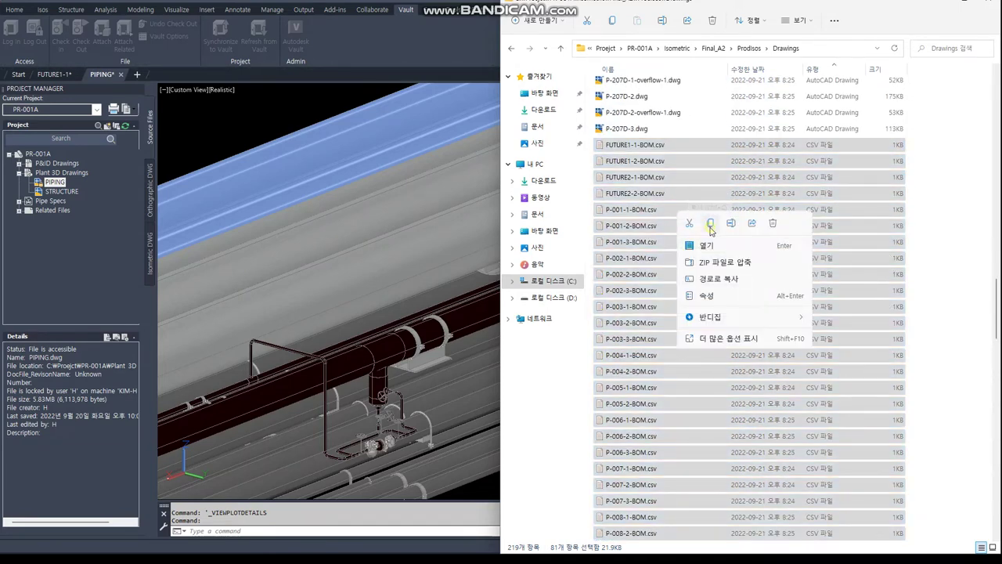
left_click(710, 224)
Create a new folder named bom inside Prodisos
left_click(749, 48)
right_click(628, 206)
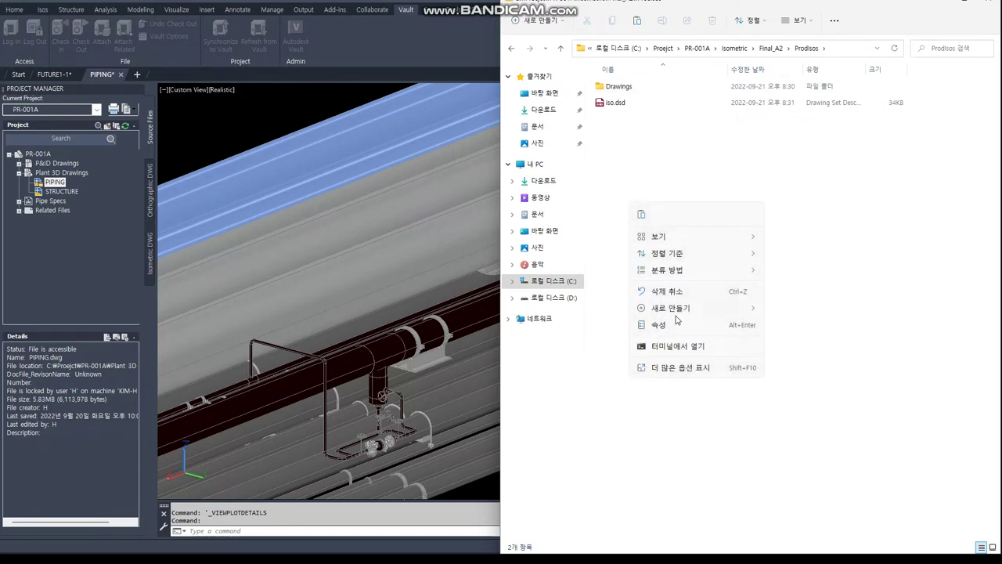
mouse_move(670, 307)
left_click(782, 310)
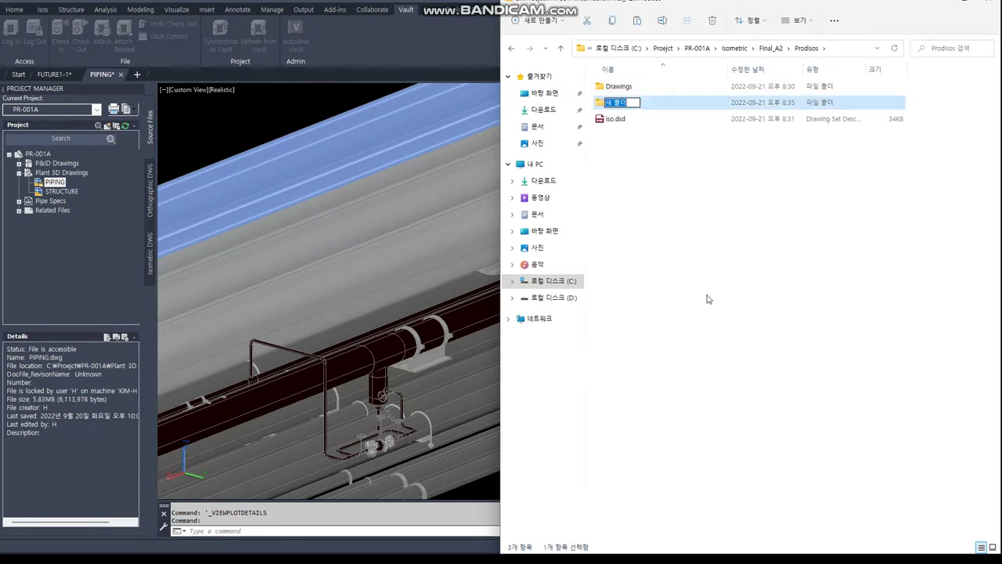
type("bom")
key("Return")
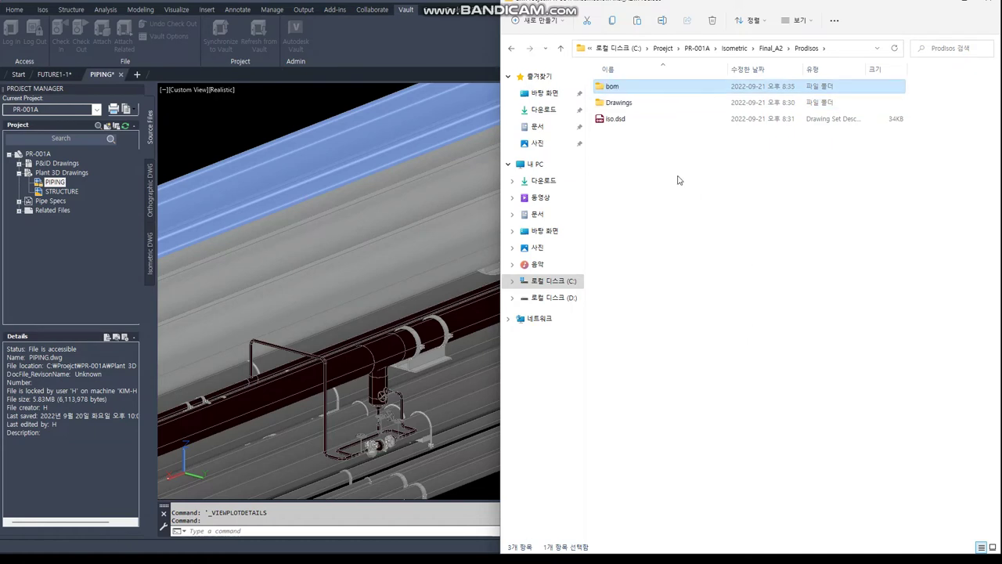
Paste the 81 BOM CSV files into the bom folder
double_click(618, 93)
right_click(637, 201)
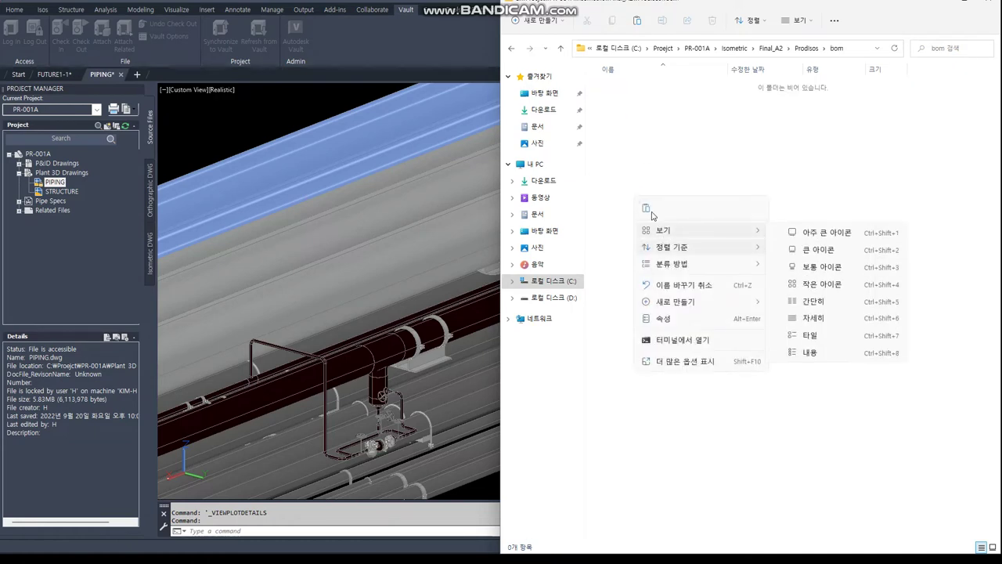
left_click(647, 208)
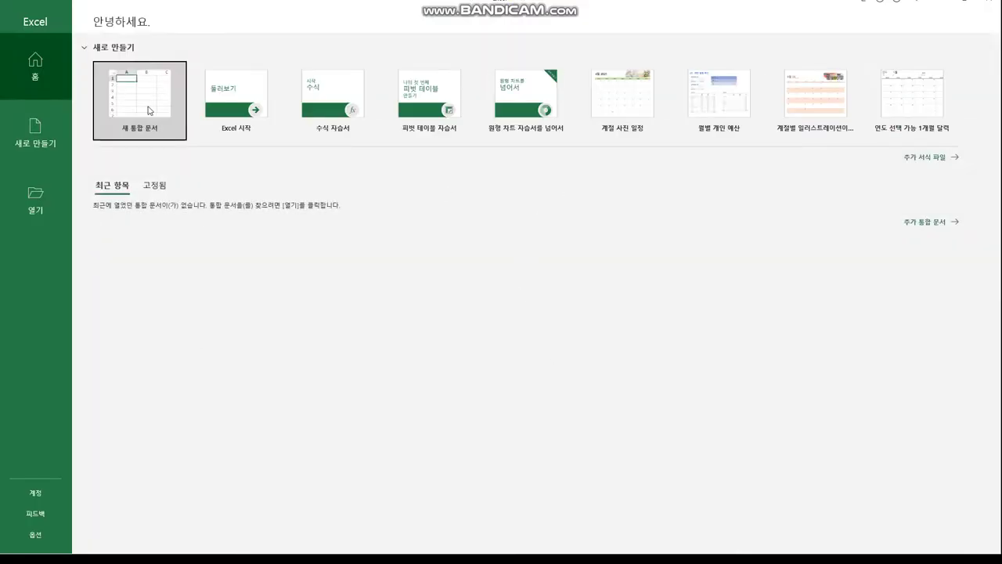
Create a blank Excel workbook and open the Get Data source list on the Data tab
left_click(149, 110)
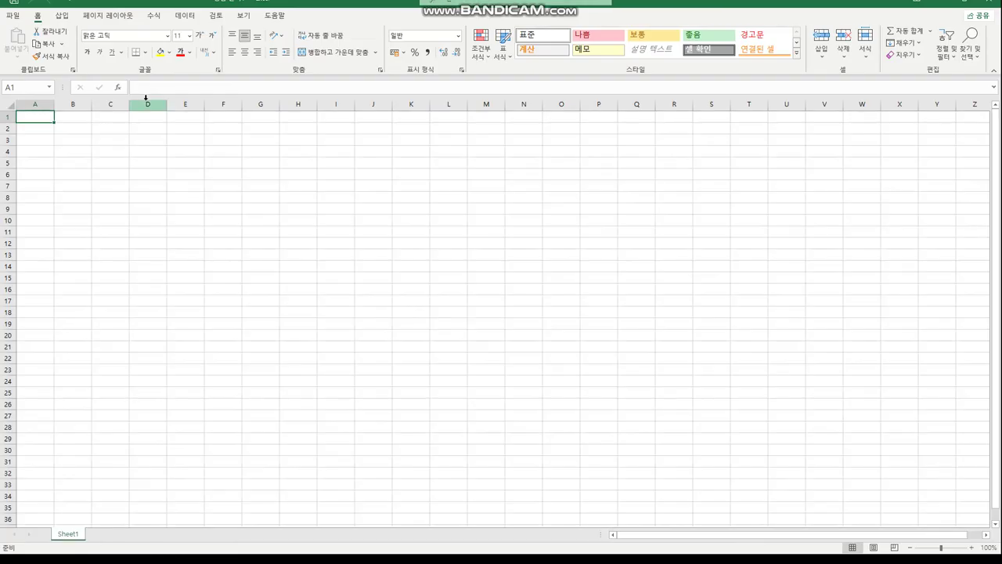
left_click(187, 17)
left_click(28, 58)
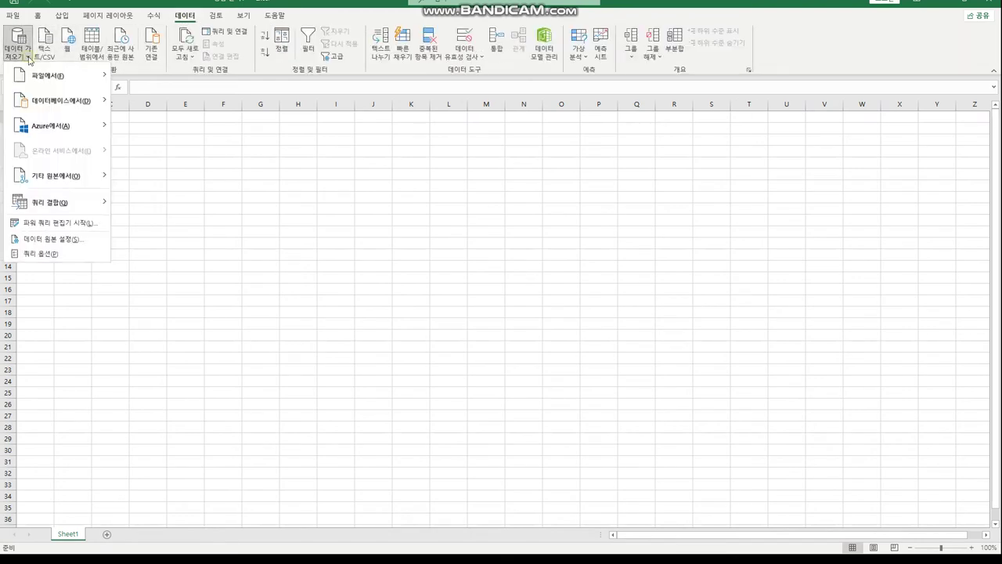
Highlight the 3. BOM Summary Excel steps in the Notepad notes
key("alt+Tab")
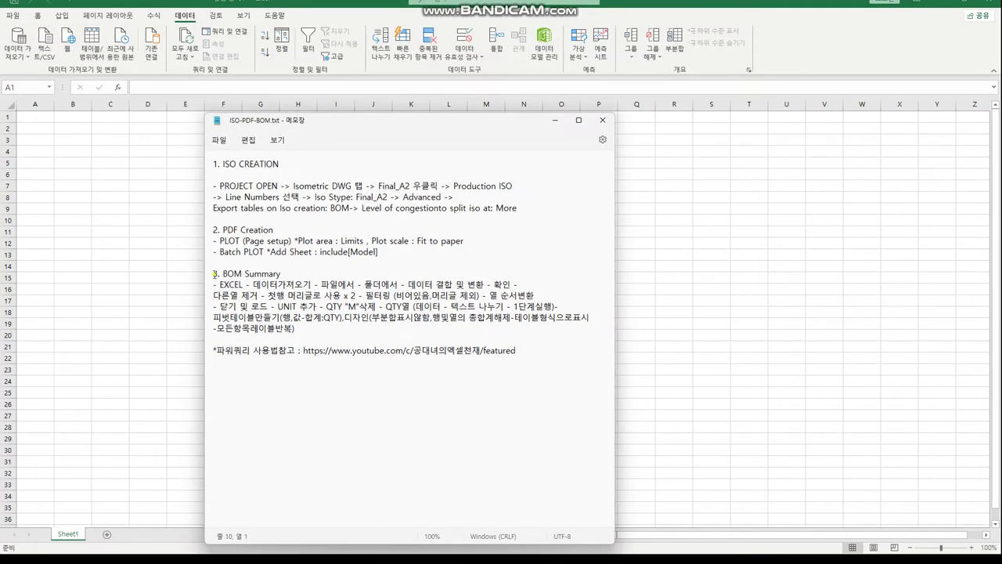
triple_click(214, 274)
mouse_move(220, 284)
left_mouse_down()
mouse_move(547, 288)
mouse_move(555, 350)
left_mouse_up()
Restore Excel as a window over the left side and move Notepad to the right half
left_click(535, 366)
left_click(965, 5)
left_click_drag(404, 176, 127, 1)
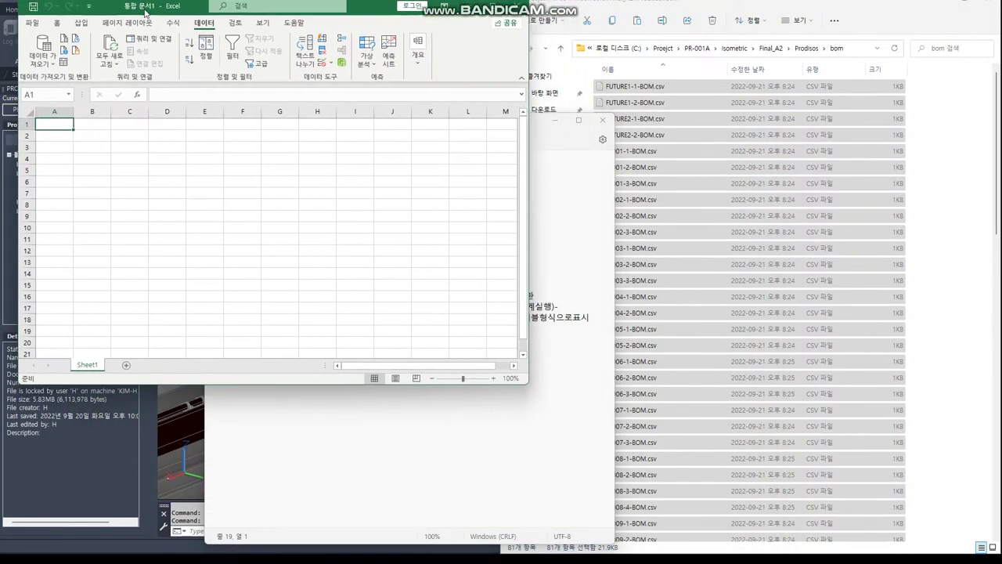
mouse_move(505, 380)
left_mouse_down()
mouse_move(488, 532)
mouse_move(501, 548)
mouse_move(591, 554)
left_mouse_up()
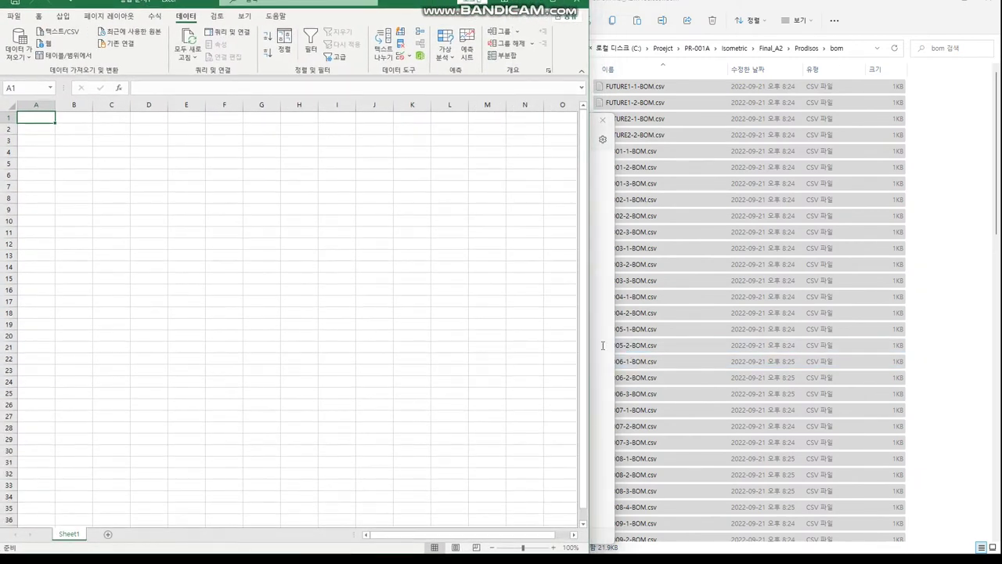
key("alt+Tab")
left_click_drag(295, 78, 711, 98)
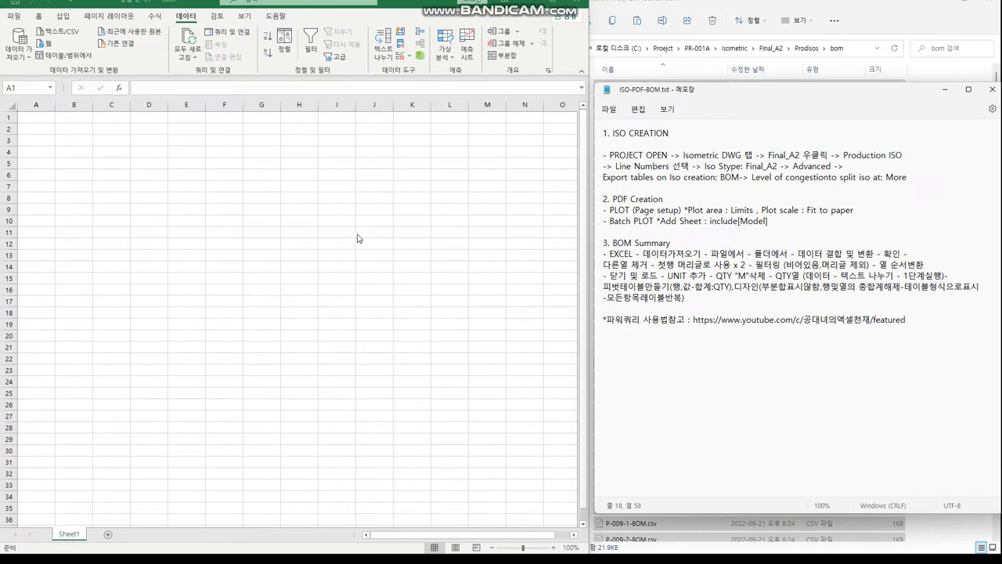
Choose Get Data From Folder and browse to C:\Projcet\PR-001A\Isometric\Final_A2\Prodisos
left_click(19, 47)
mouse_move(49, 76)
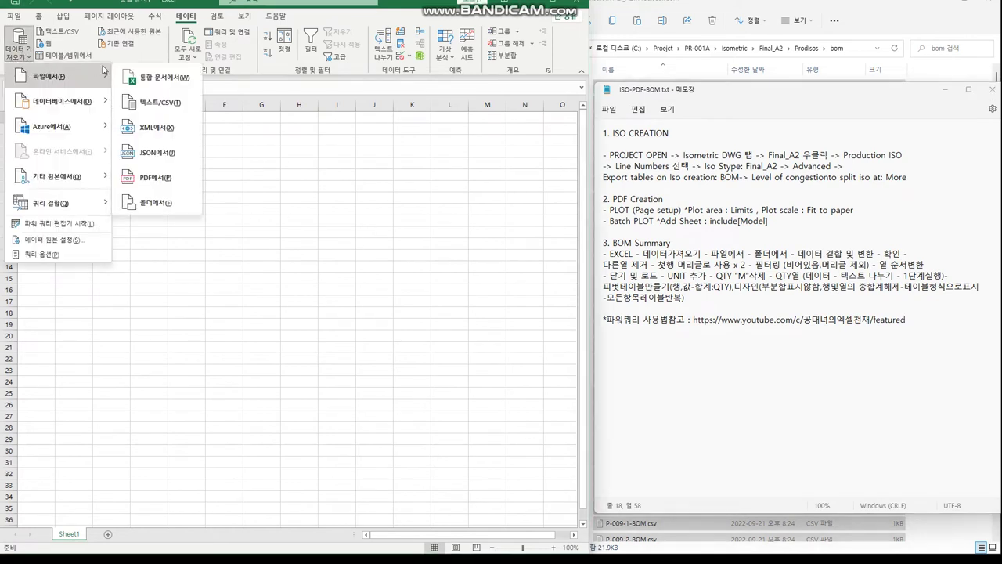
left_click(145, 201)
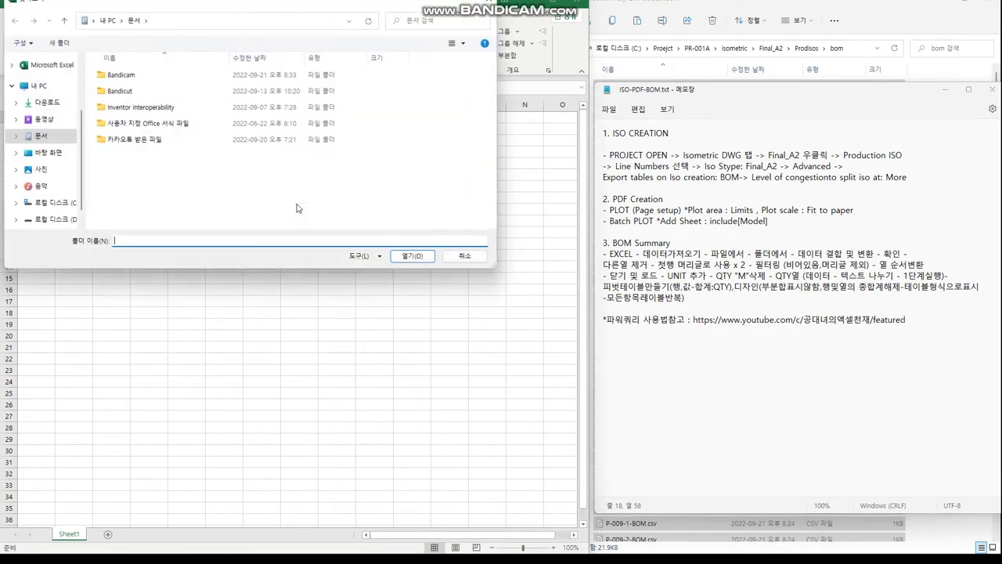
left_click(63, 202)
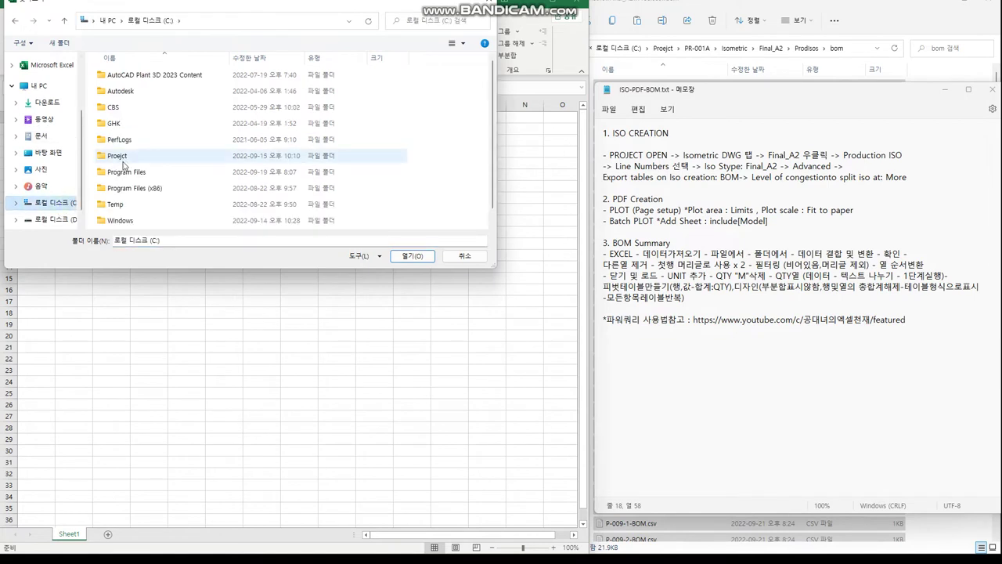
double_click(119, 156)
double_click(120, 125)
double_click(123, 116)
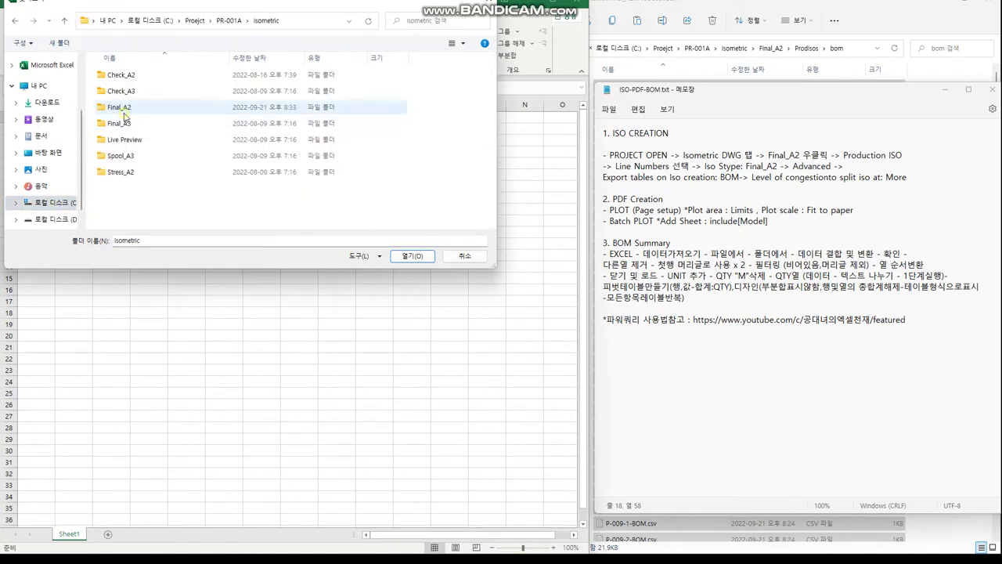
double_click(123, 113)
double_click(125, 93)
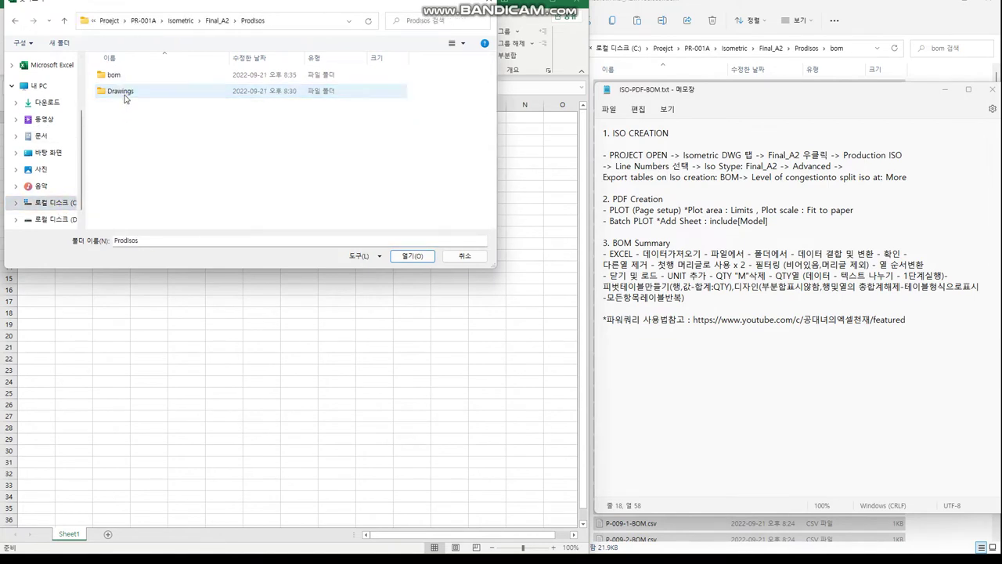
Pick the bom folder as the source and choose Combine & Transform Data
left_click(112, 78)
left_click(411, 256)
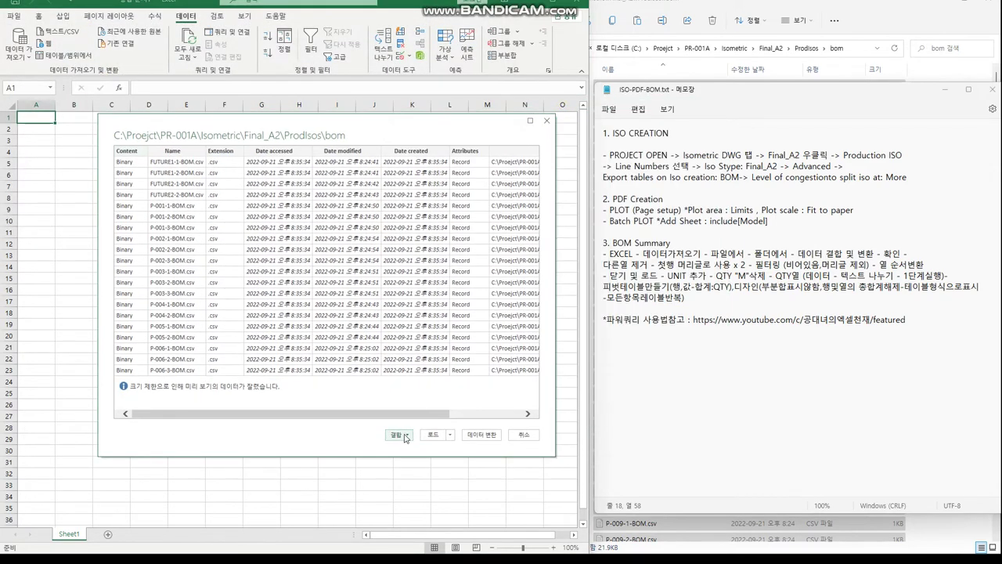
left_click(405, 437)
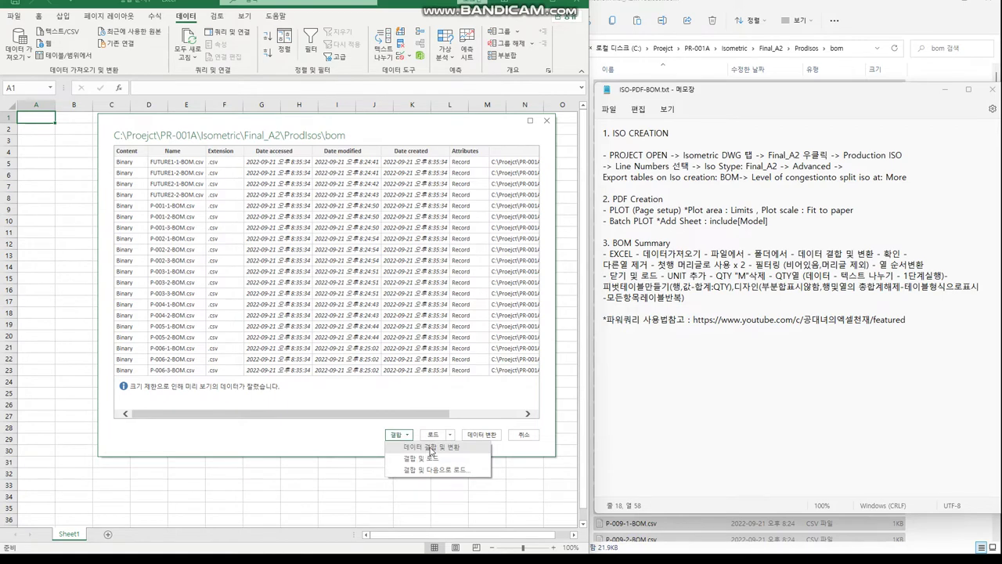
left_click(430, 447)
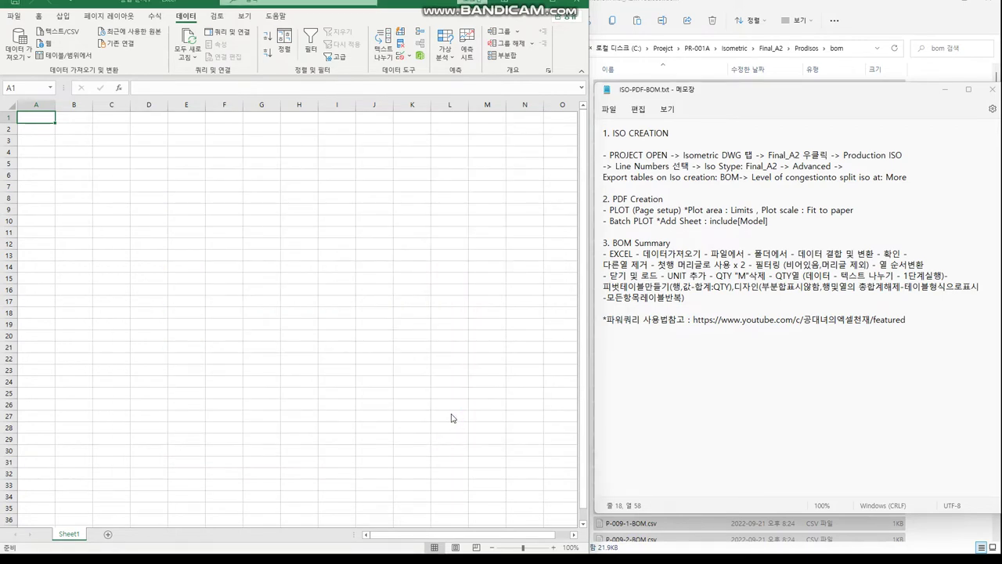
Confirm the Combine Files settings and shrink the Power Query editor beside the notes
left_click(658, 422)
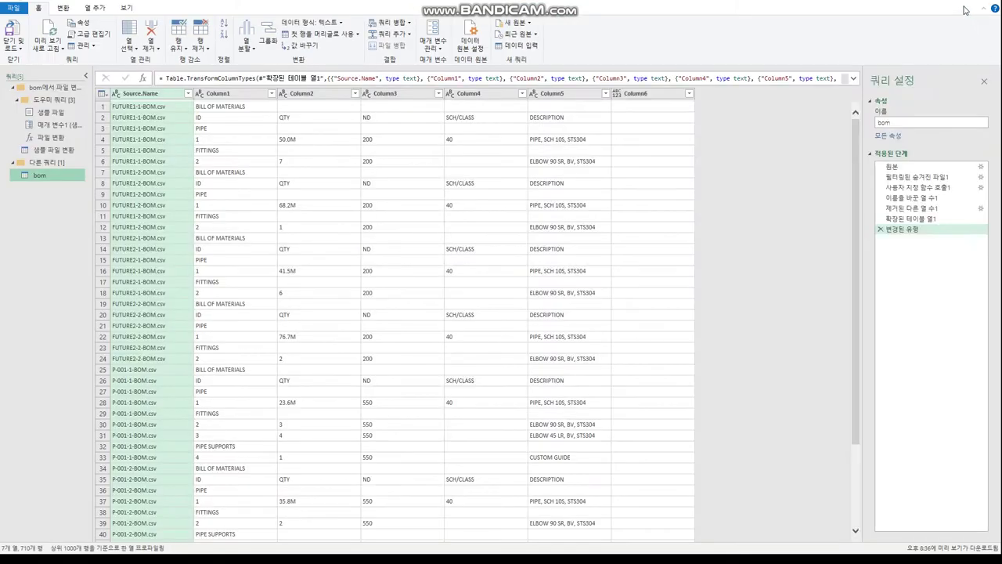
left_click(964, 3)
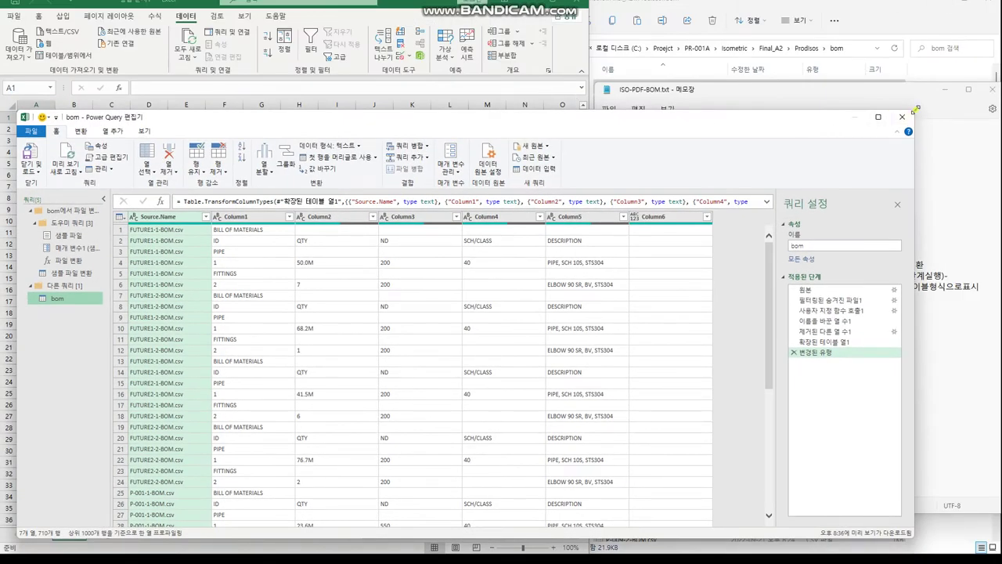
mouse_move(910, 112)
left_mouse_down()
mouse_move(561, 37)
mouse_move(551, 2)
left_mouse_up()
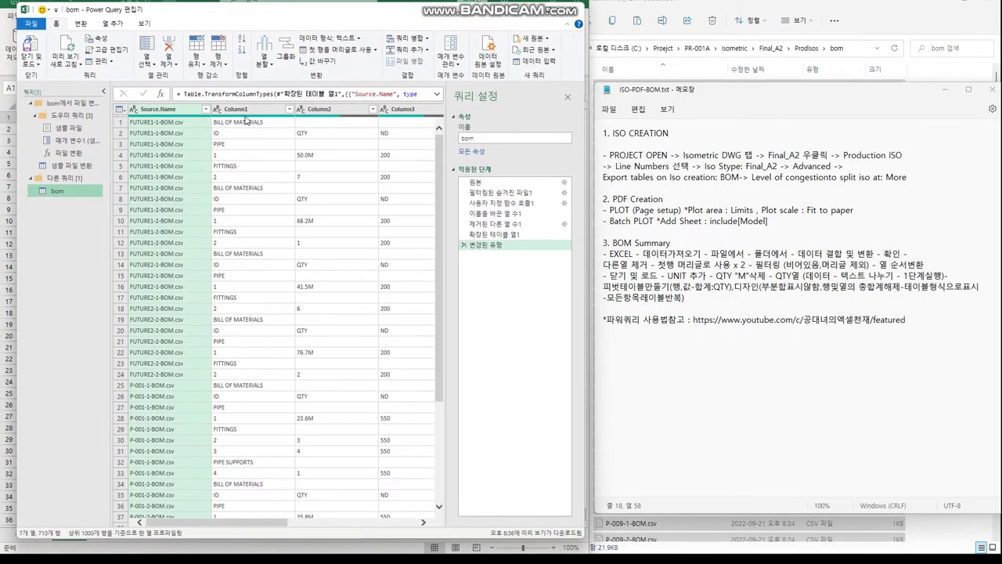
Keep only Source.Name, Column5, Column3 and Column2 using Remove Other Columns
left_click(253, 111)
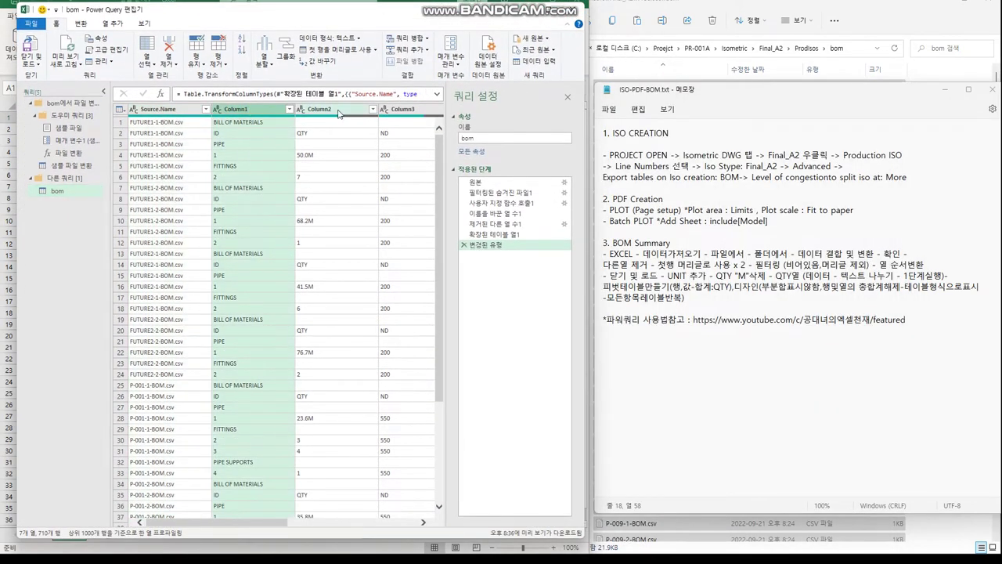
left_click(423, 524)
left_click(417, 112, "ctrl")
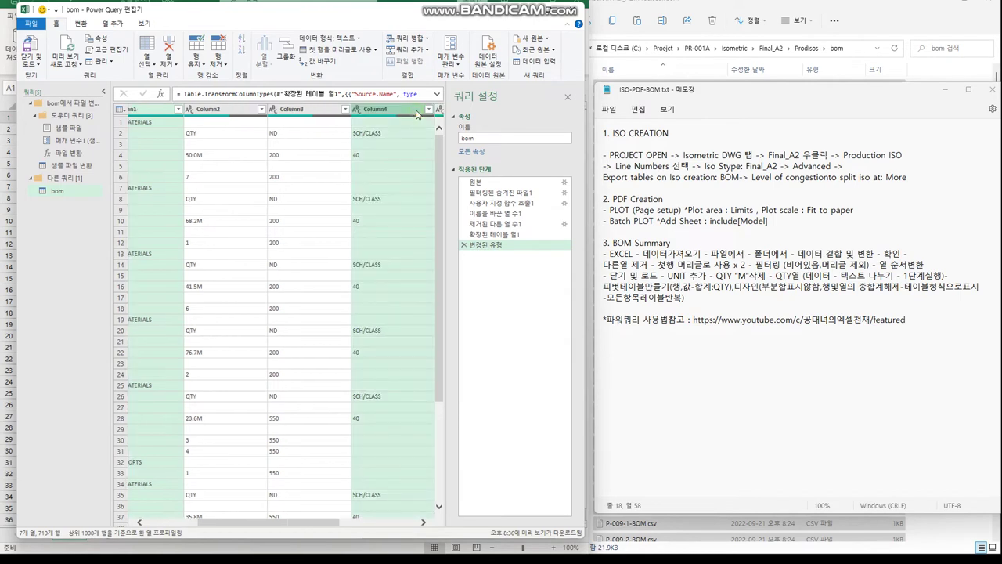
left_click(424, 523)
left_click(424, 523)
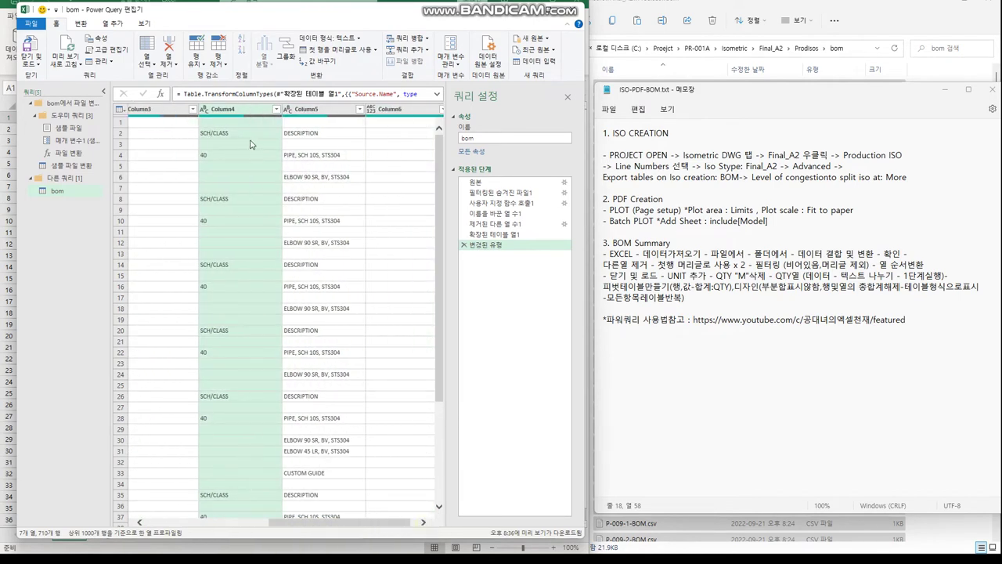
left_click(330, 110)
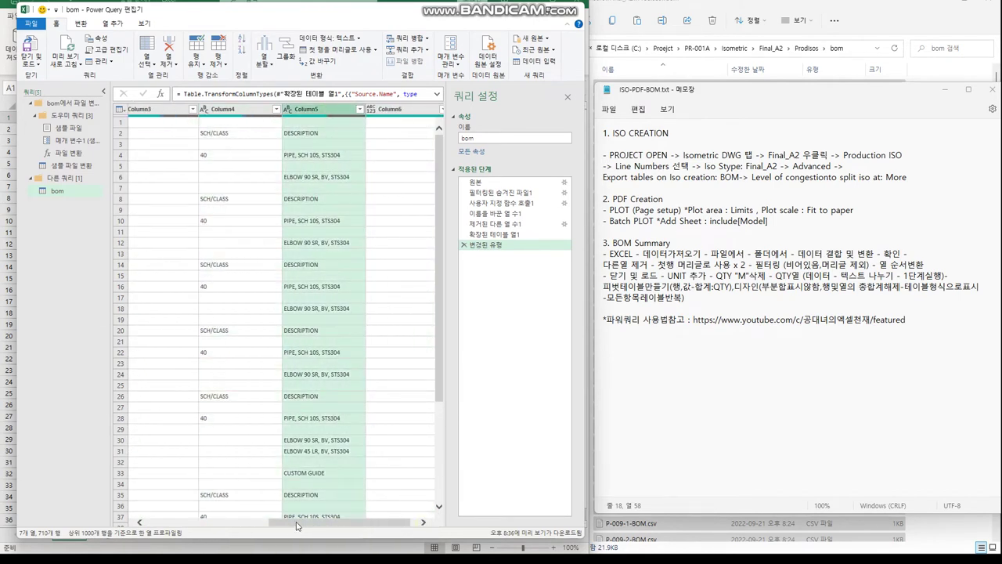
left_click_drag(298, 526, 251, 526)
left_click(237, 110, "ctrl")
left_click(175, 112, "ctrl")
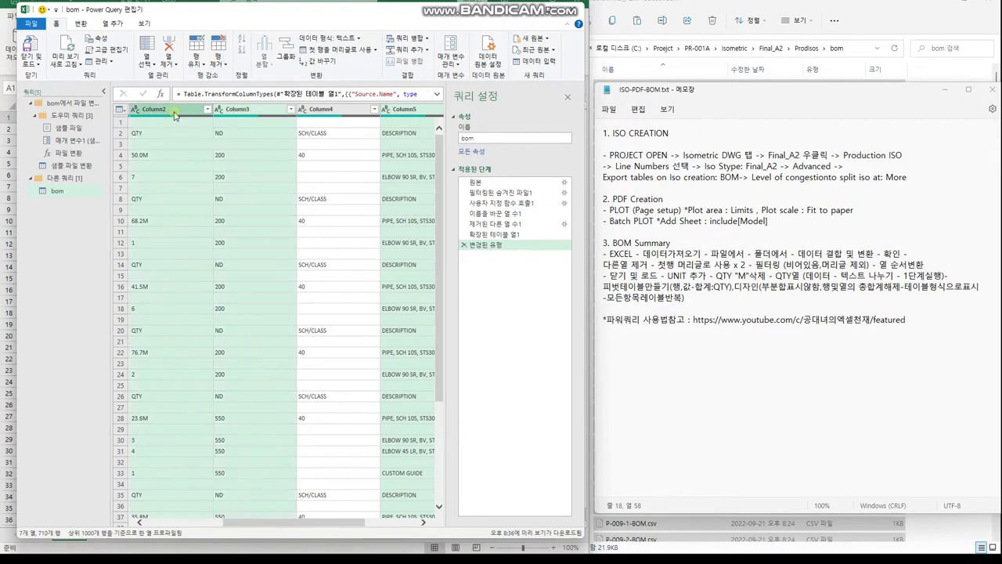
left_click_drag(328, 531, 235, 527)
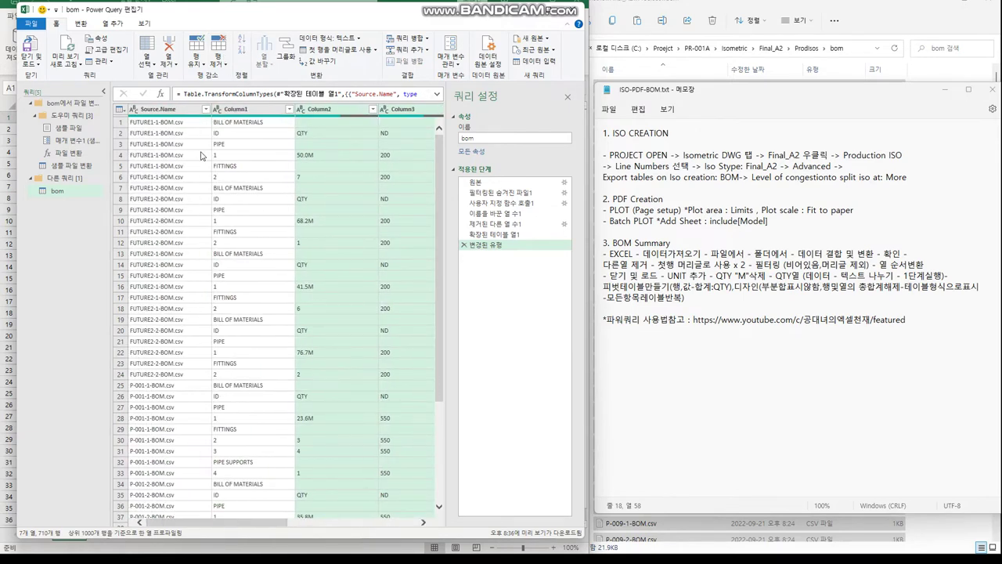
left_click(184, 111, "ctrl")
right_click(184, 114)
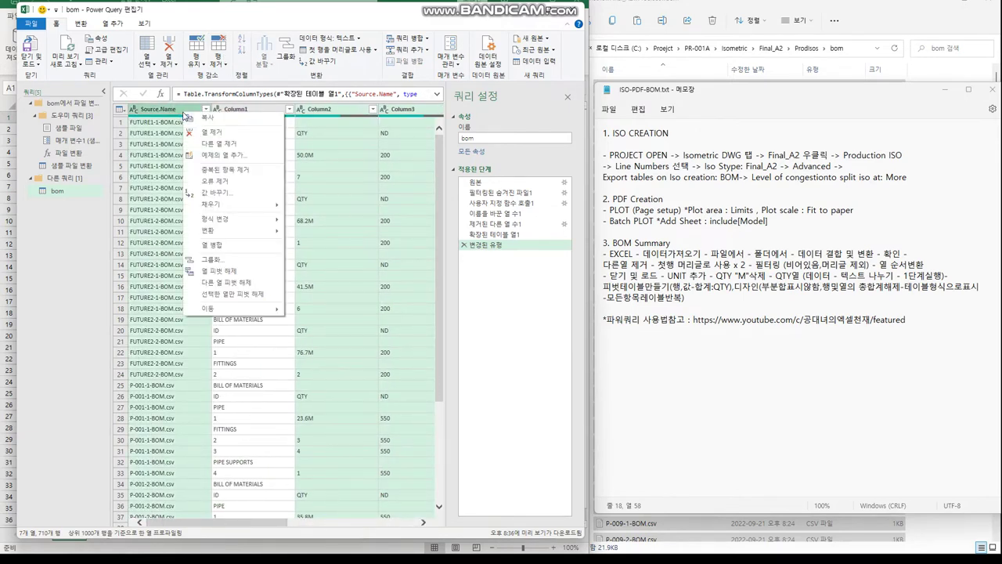
left_click(218, 144)
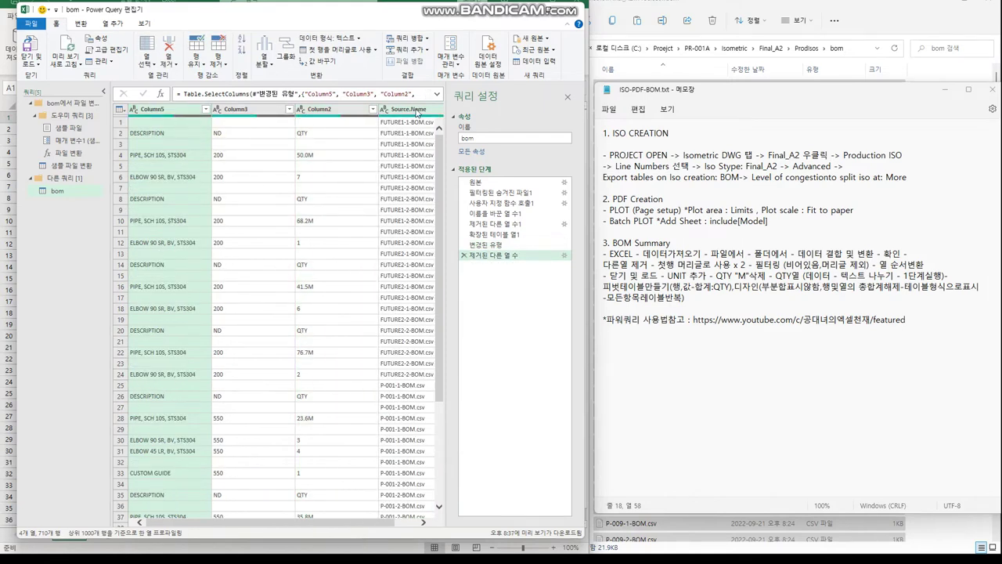
Move Source.Name to the first column position and check the first row's values
left_click_drag(417, 112, 172, 113)
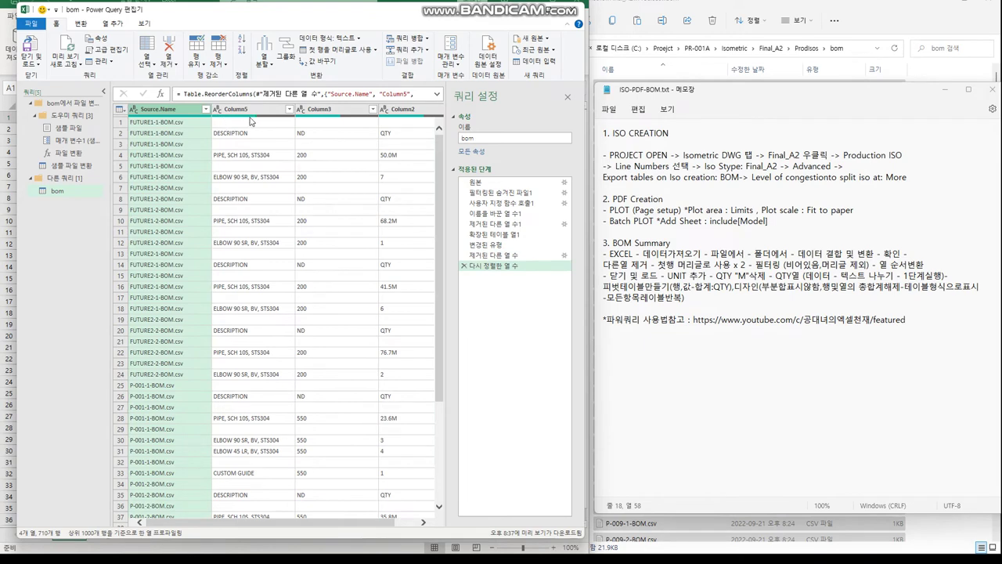
left_click(247, 123)
left_click_drag(303, 462, 391, 454)
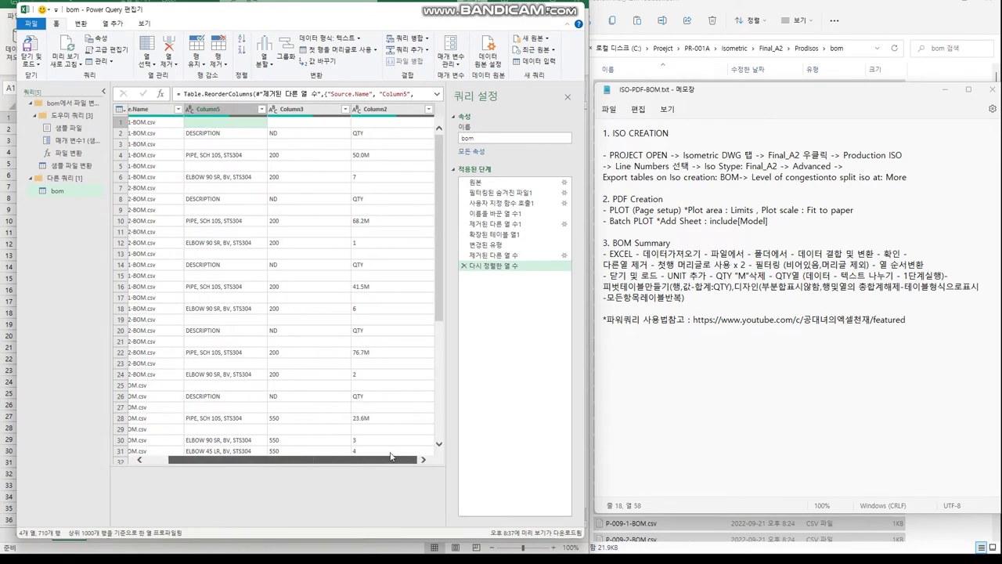
left_click(150, 124)
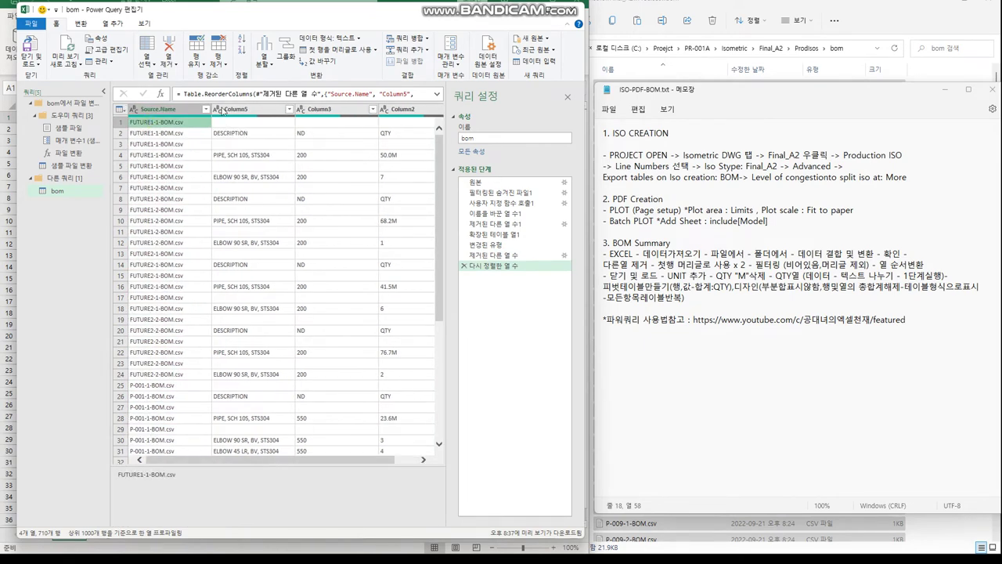
Use First Row as Headers twice so DESCRIPTION, ND and QTY become the headers
left_click(333, 50)
left_click(344, 91)
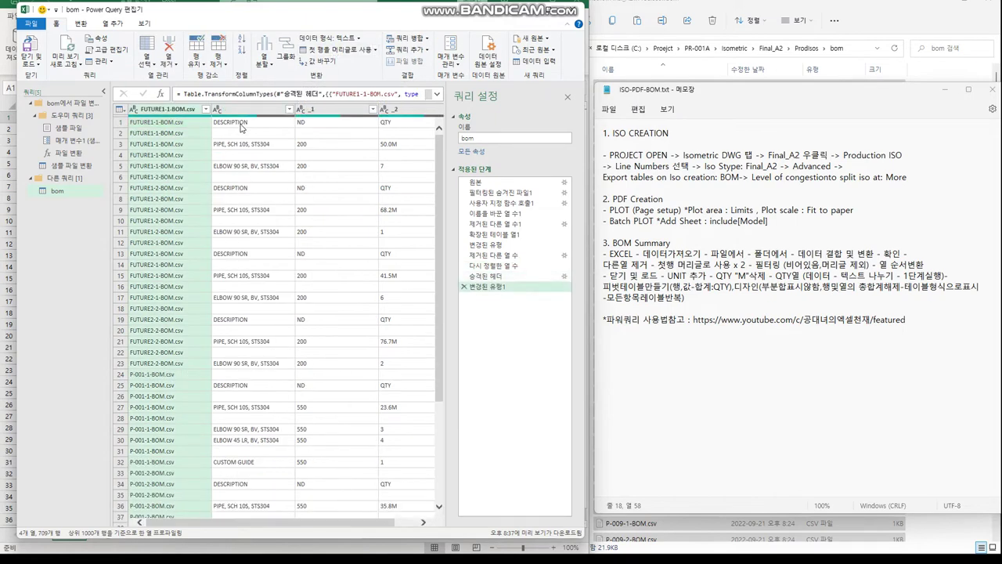
left_click(335, 50)
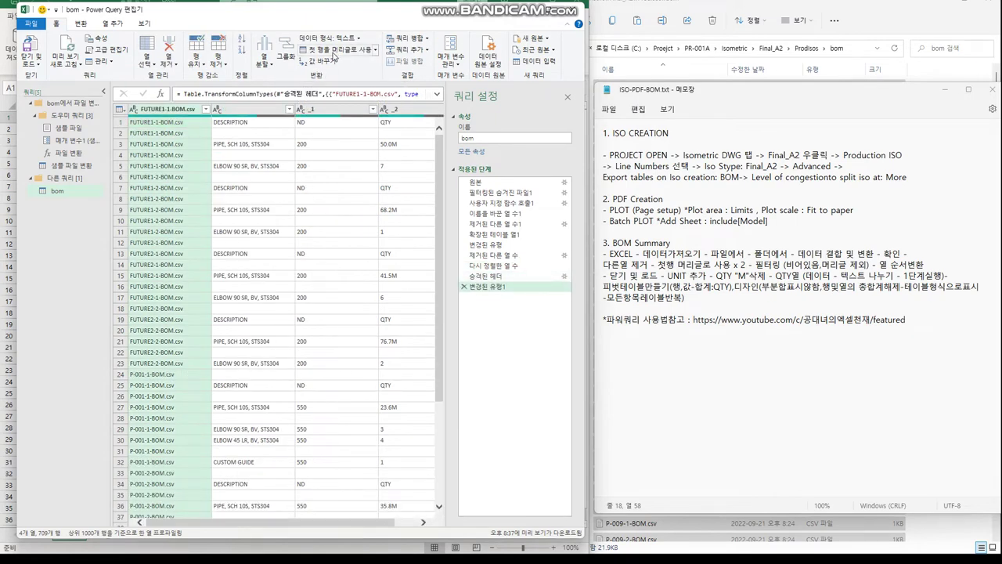
Filter out blank and repeated DESCRIPTION rows, then Close & Load the table
left_click(289, 109)
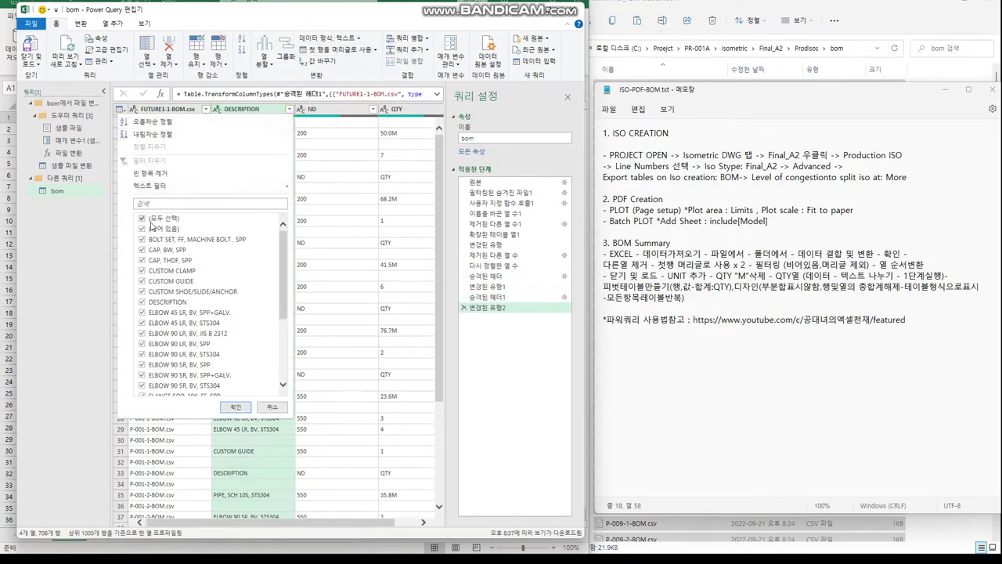
left_click_drag(285, 249, 285, 344)
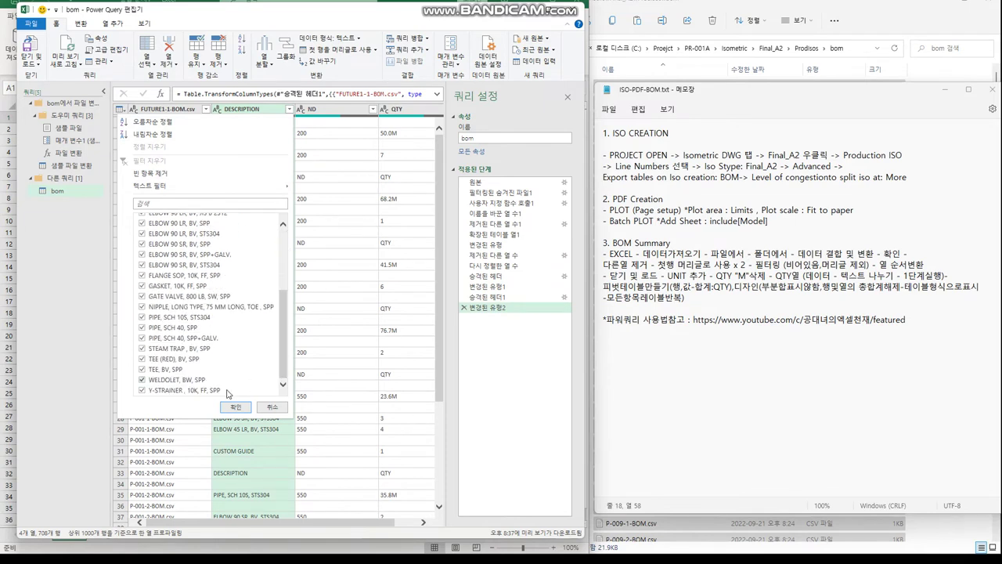
scroll(175, 378, "up", 5)
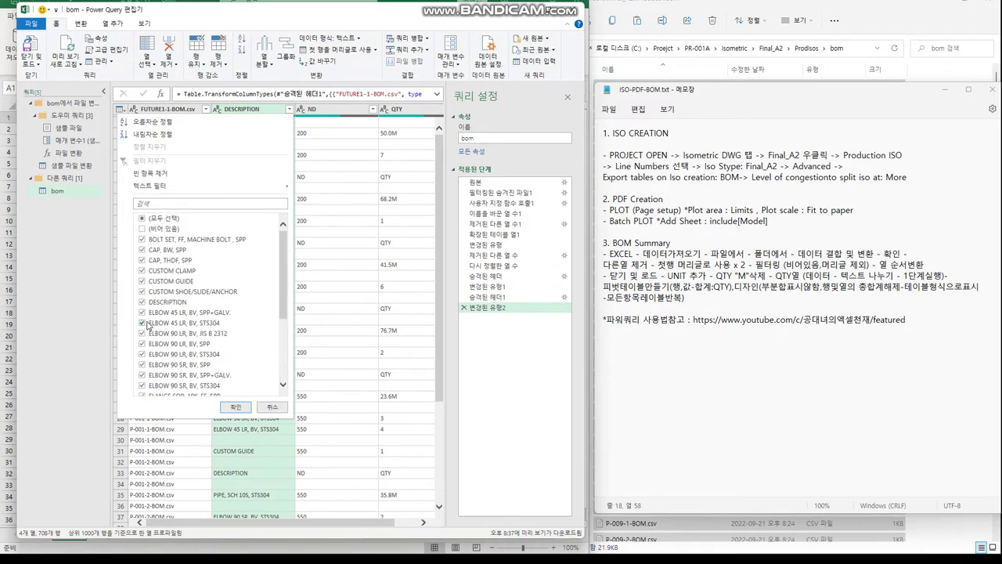
left_click(142, 304)
left_click(234, 407)
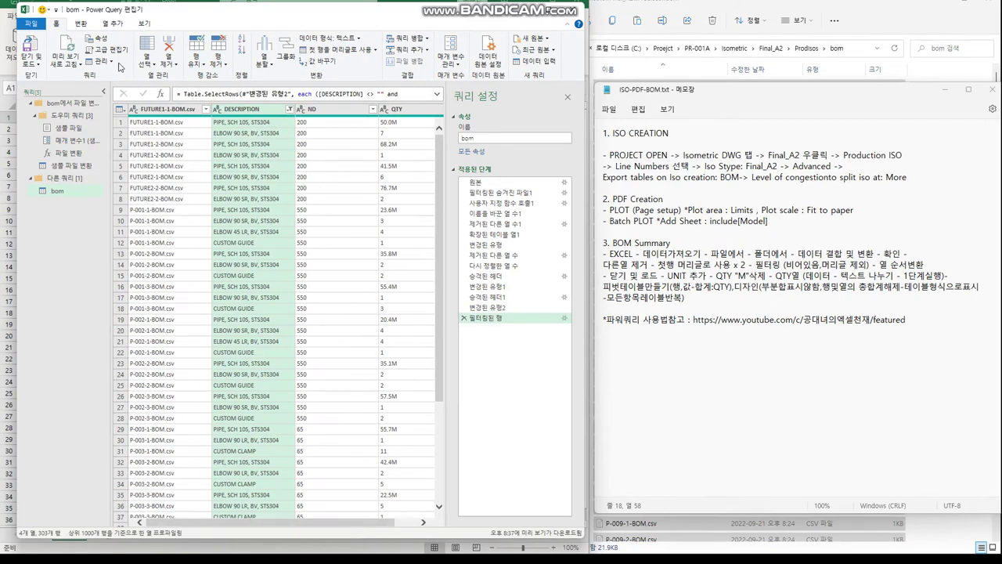
left_click(32, 48)
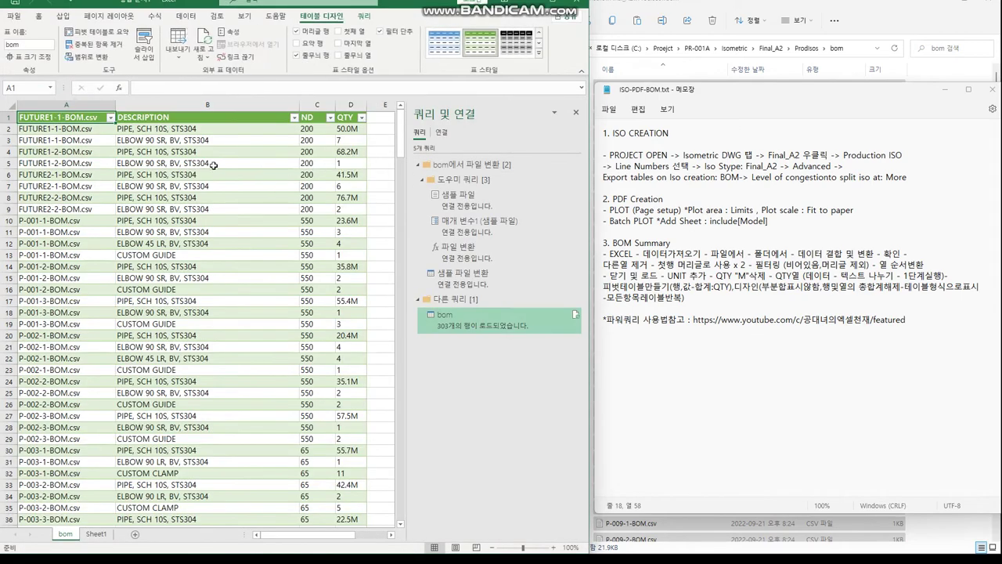
Add a UNIT header in column E of the bom table
left_click(375, 118)
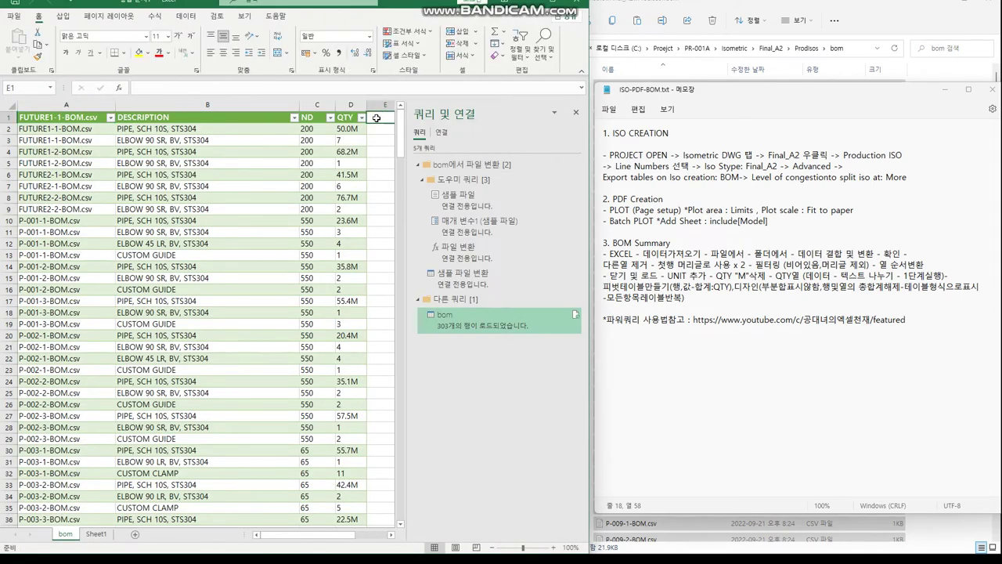
type("uit")
key("Return")
left_click(282, 117)
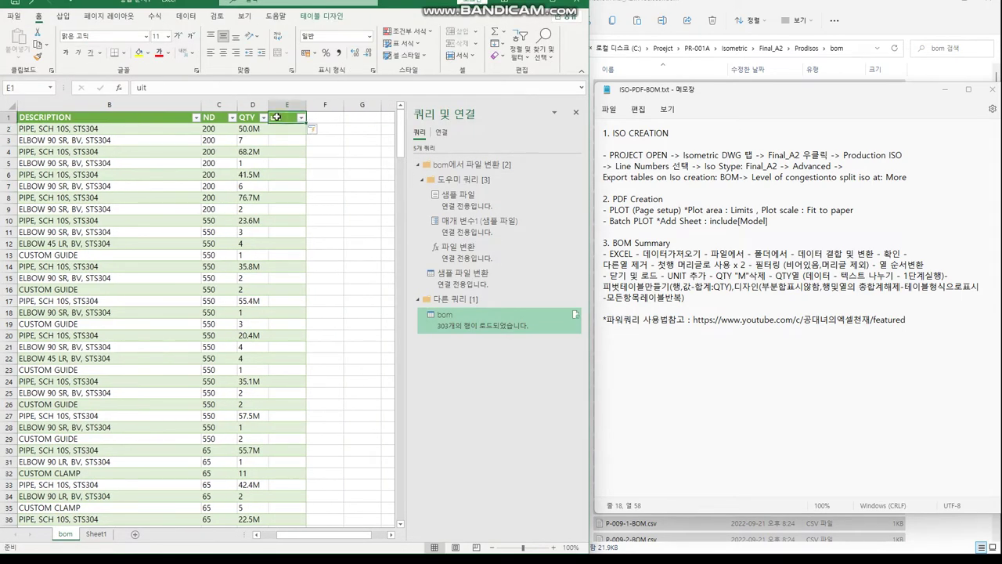
type("u")
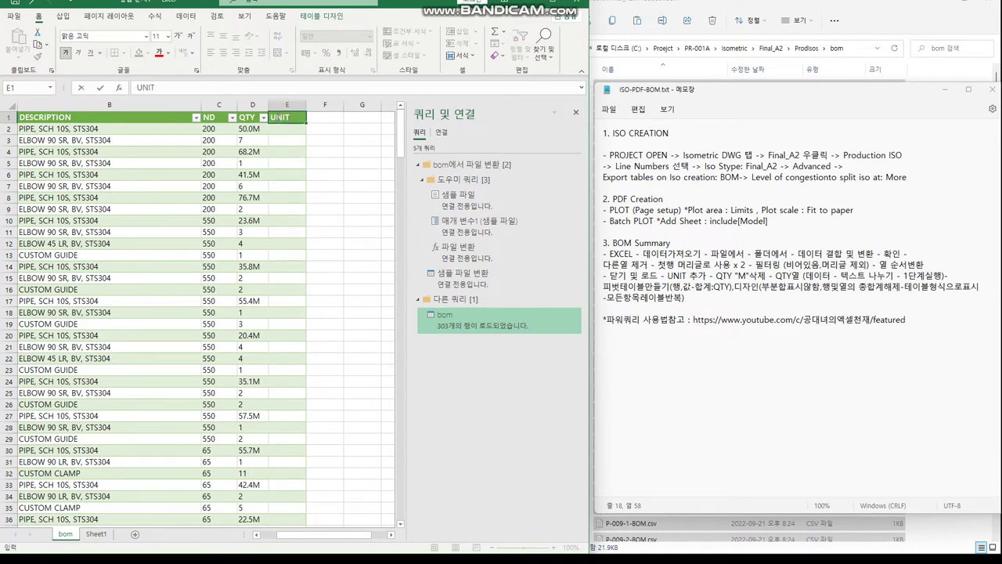
key("Return")
Filter QTY to the pipe-length rows and fill M into their UNIT cells
left_click(264, 118)
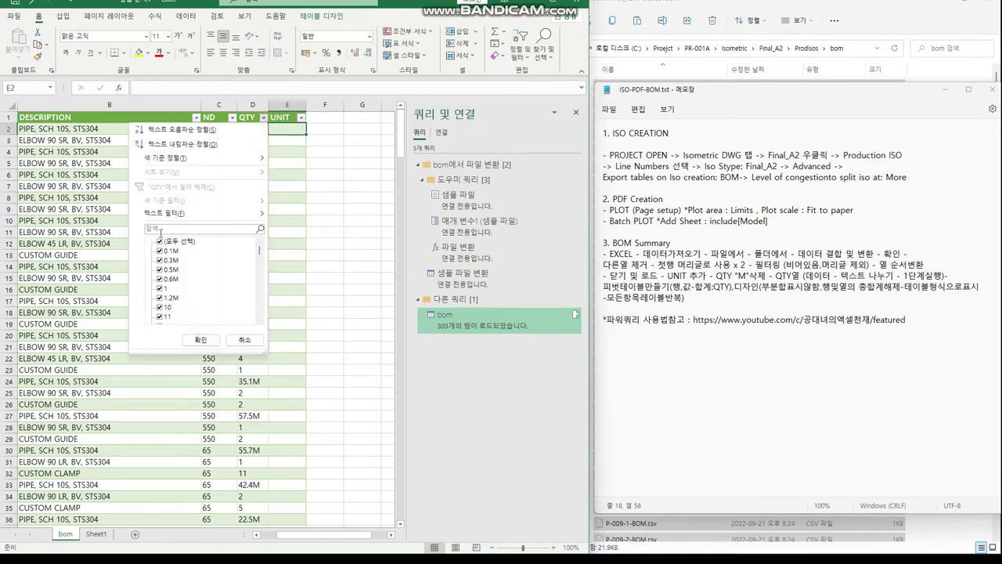
type("M")
key("Return")
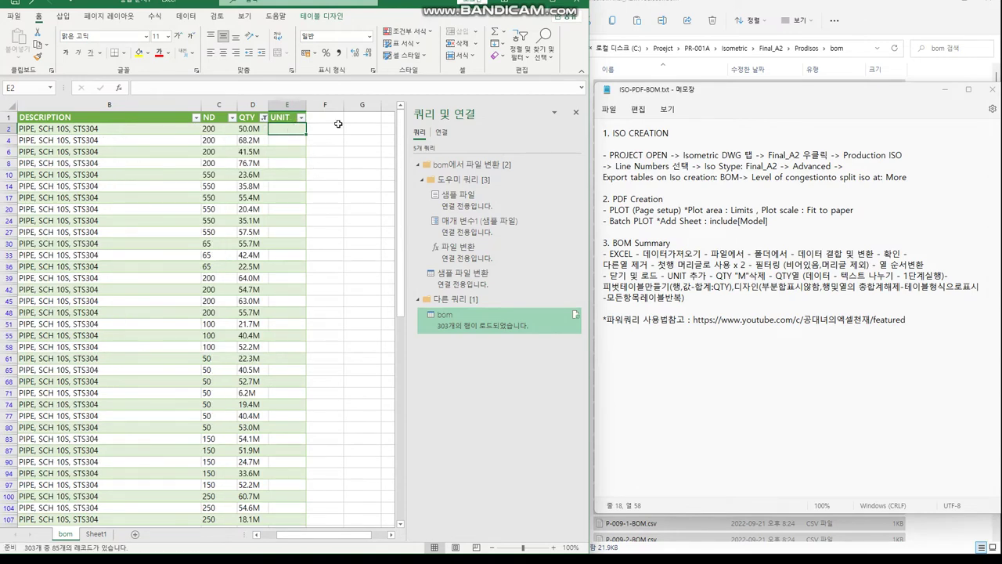
type("M")
key("ctrl+Return")
key("ctrl+c")
key("ctrl+shift+Down")
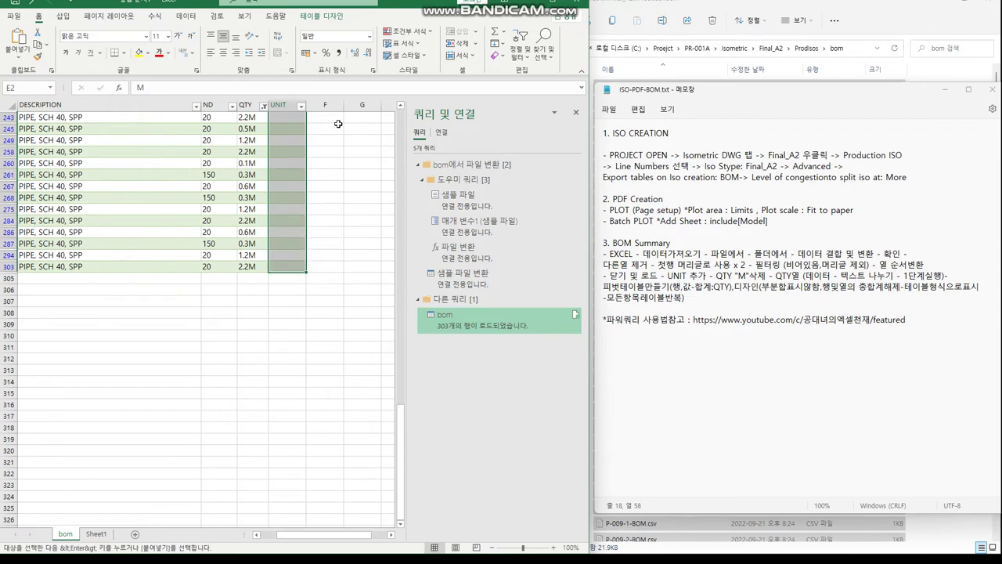
key("Return")
Clear the QTY filter and filter UNIT to hide rows already marked M
left_click(263, 118)
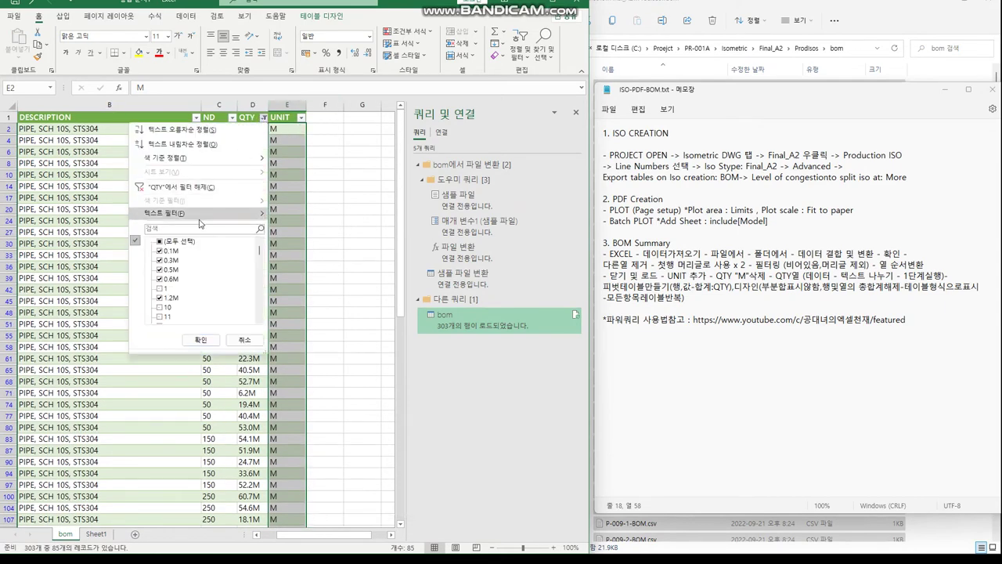
left_click(201, 341)
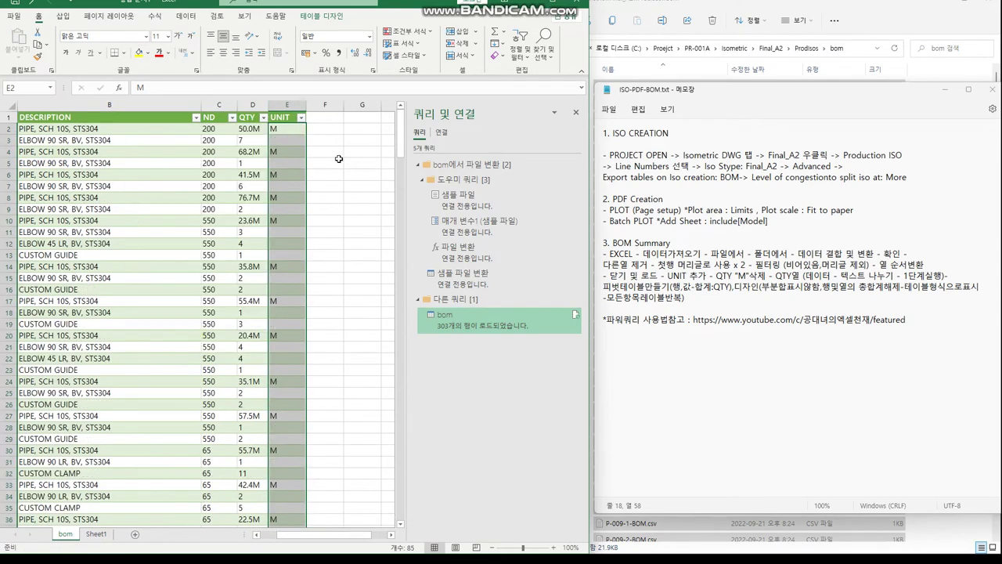
left_click(301, 118)
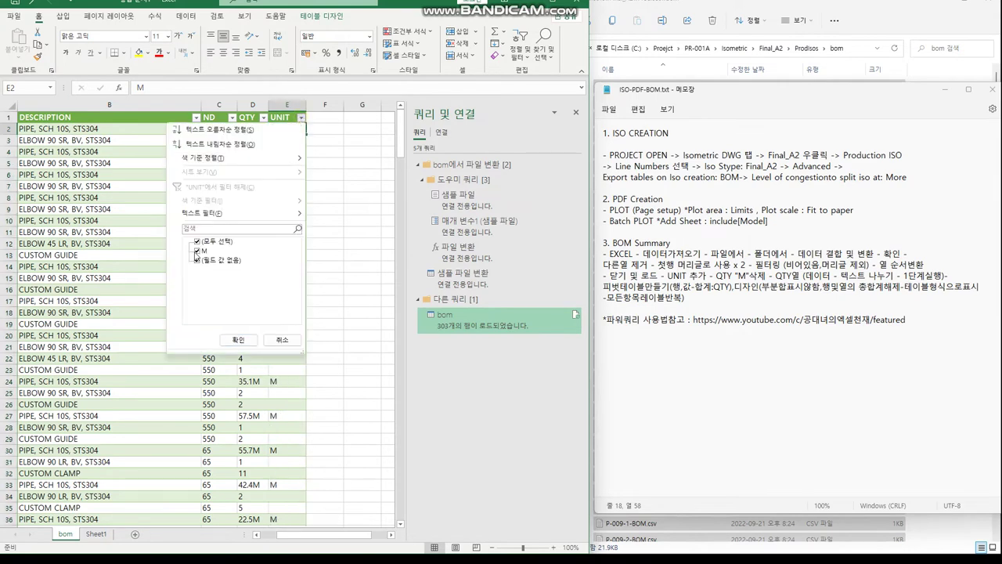
left_click(196, 251)
left_click(238, 339)
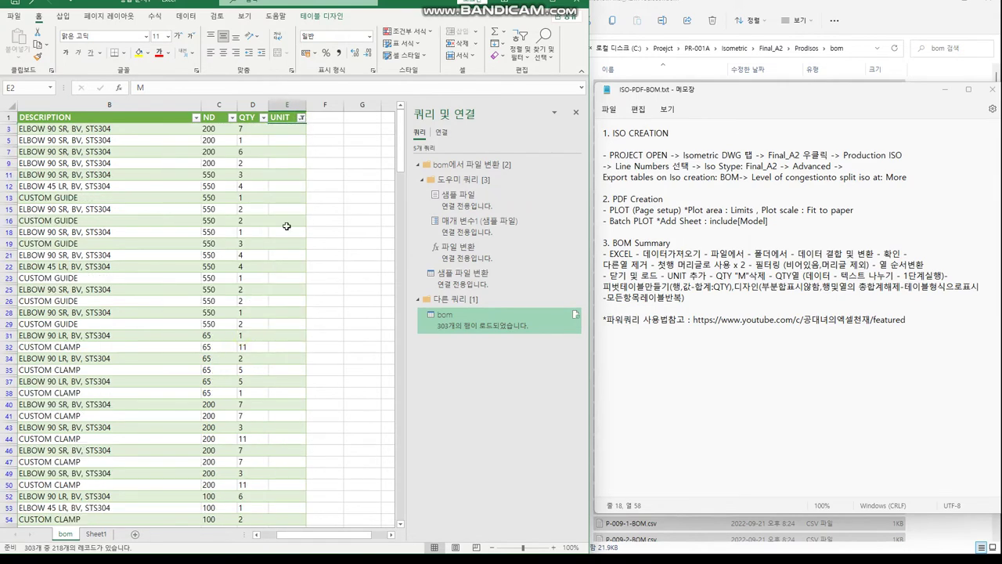
Fill EA into every remaining blank UNIT cell
left_click(285, 128)
type("EA")
key("Return")
key("Up")
key("ctrl+c")
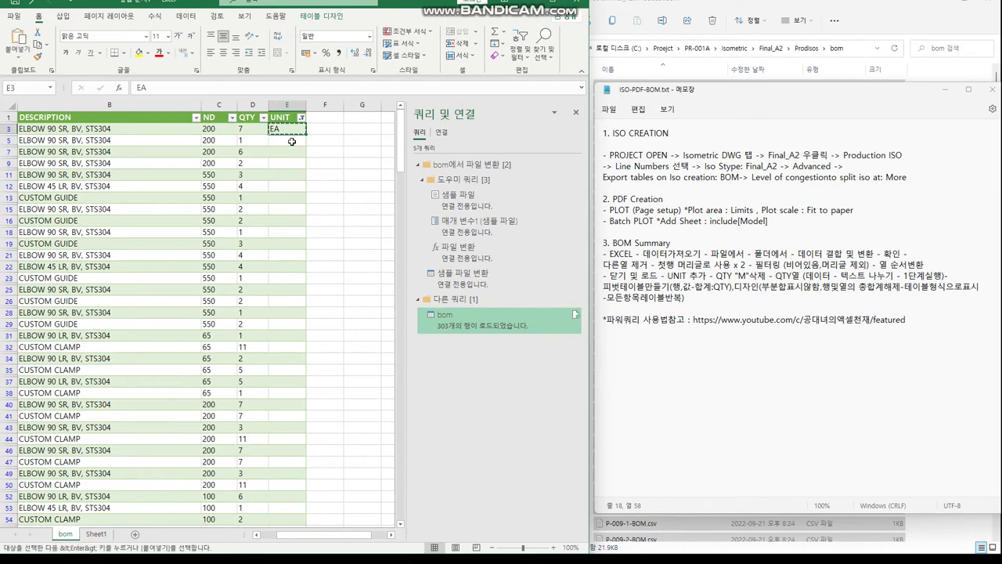
left_click_drag(291, 141, 291, 142)
scroll(291, 142, "down", 20)
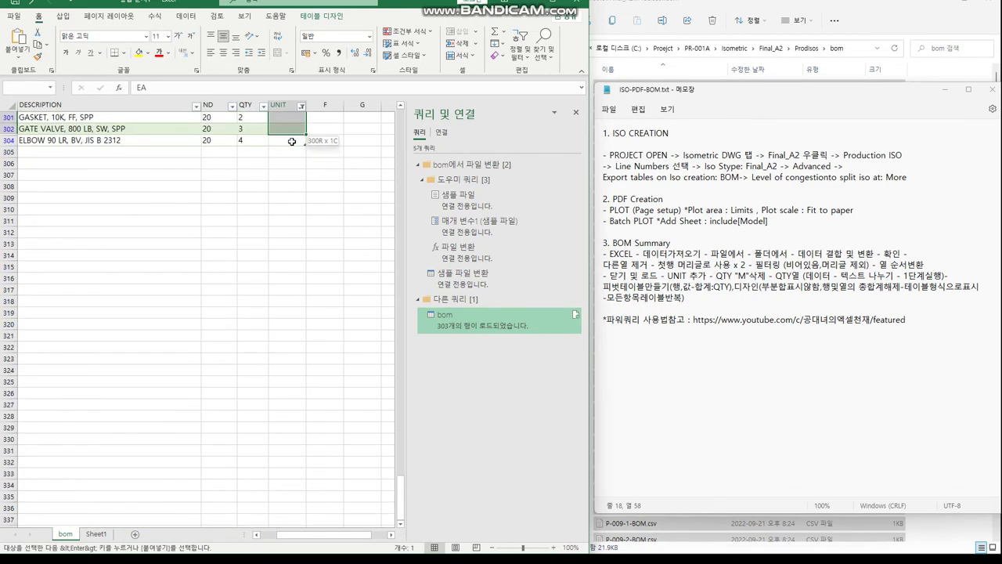
key("ctrl+v")
Clear the UNIT filter so all rows show again with M and EA units
scroll(292, 142, "up", 20)
left_click(301, 129)
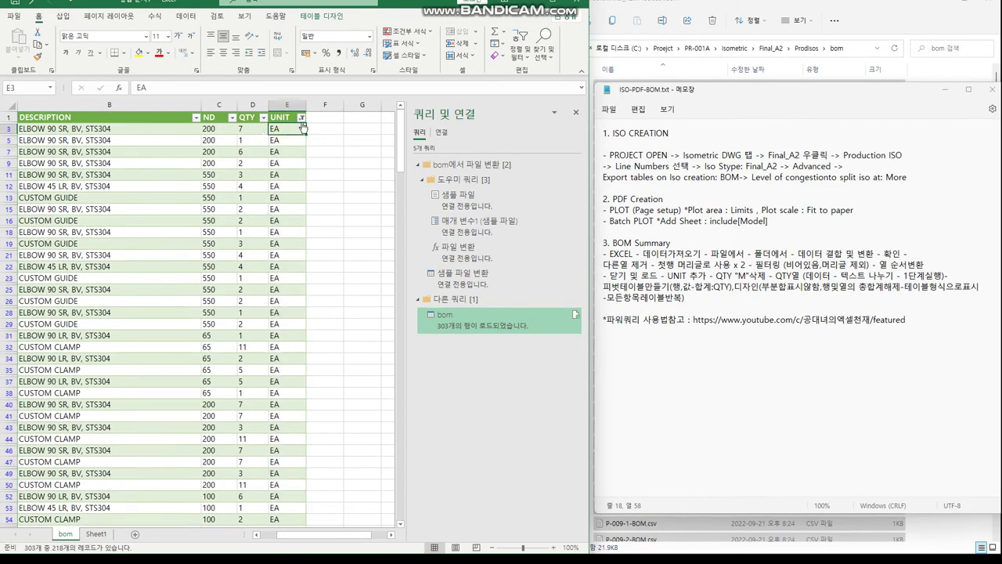
left_click(302, 126)
left_click(203, 242)
left_click(236, 340)
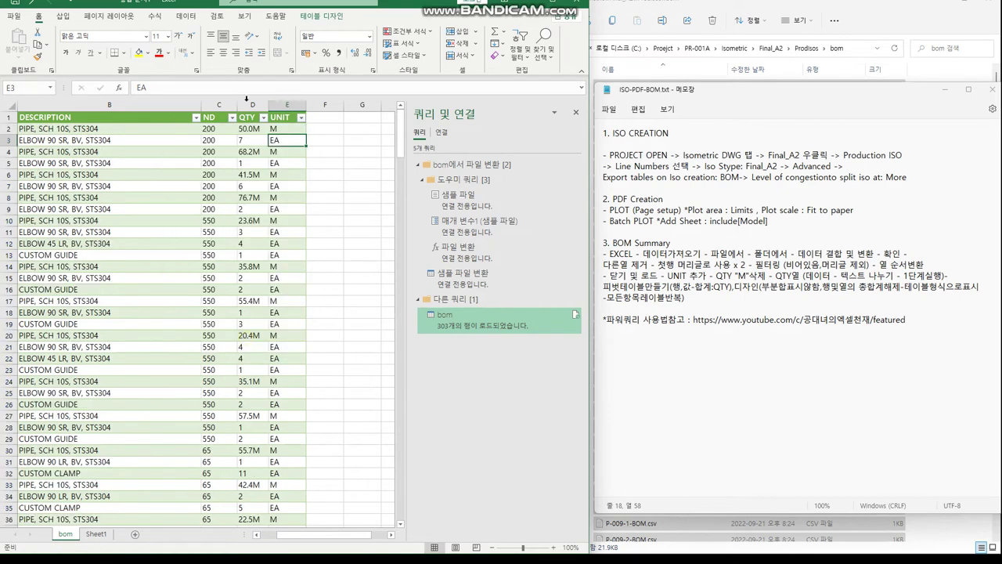
left_click(249, 104)
Replace all M characters in the QTY column with nothing (85 replacements)
left_click_drag(409, 314, 193, 209)
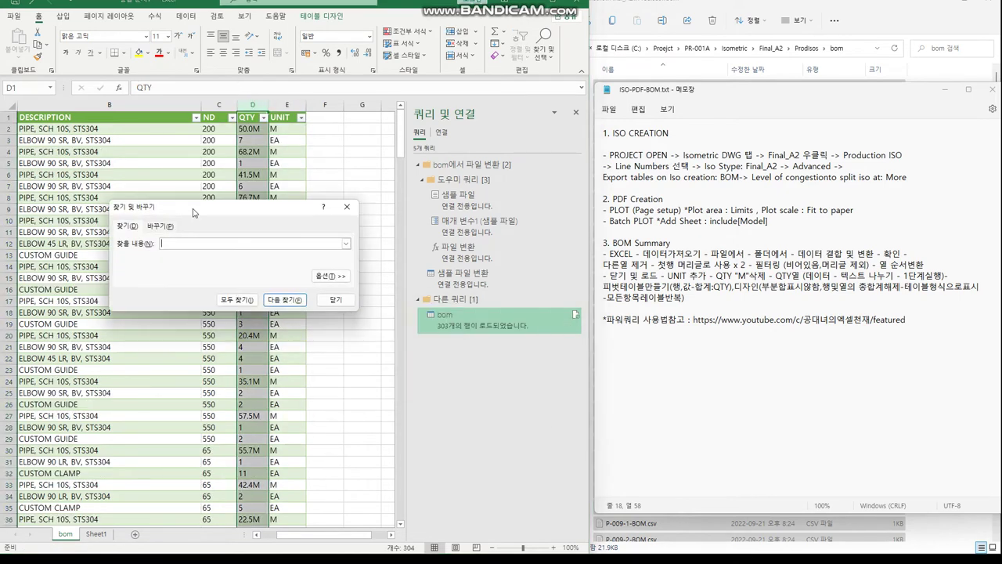
left_click(162, 226)
type("M")
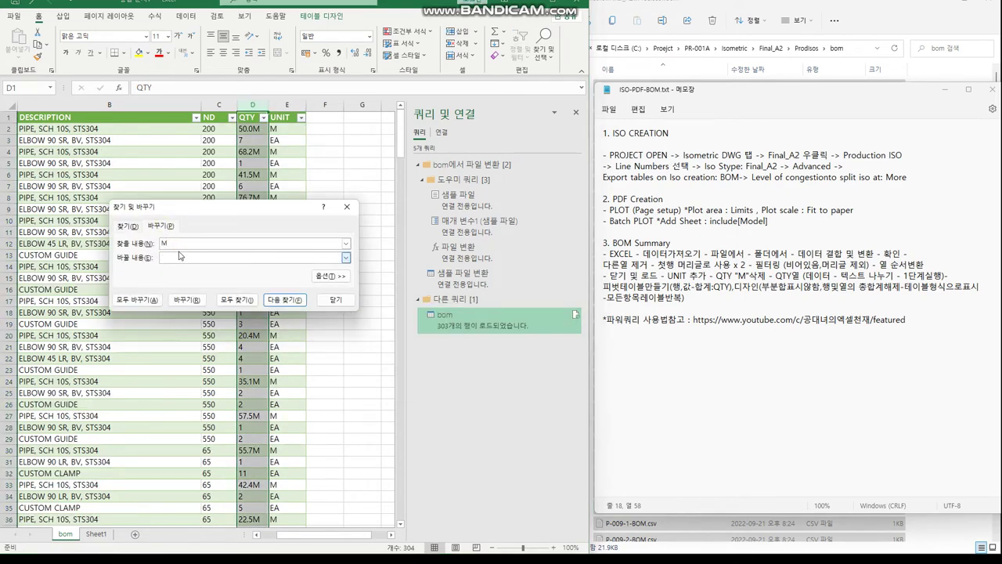
left_click(144, 299)
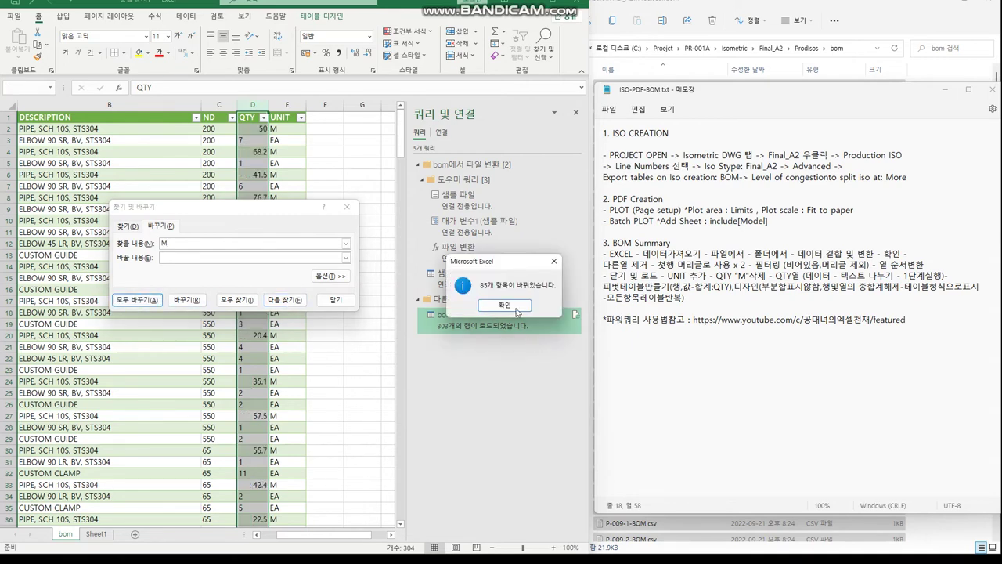
left_click(519, 312)
left_click(335, 299)
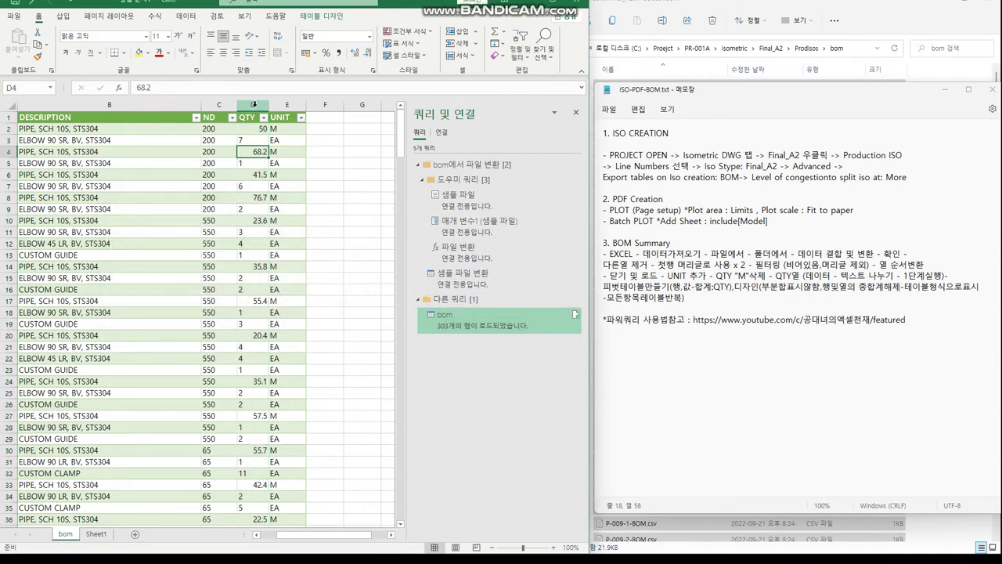
Format the QTY column as Number with 1 decimal place
right_click(256, 105)
left_click(289, 239)
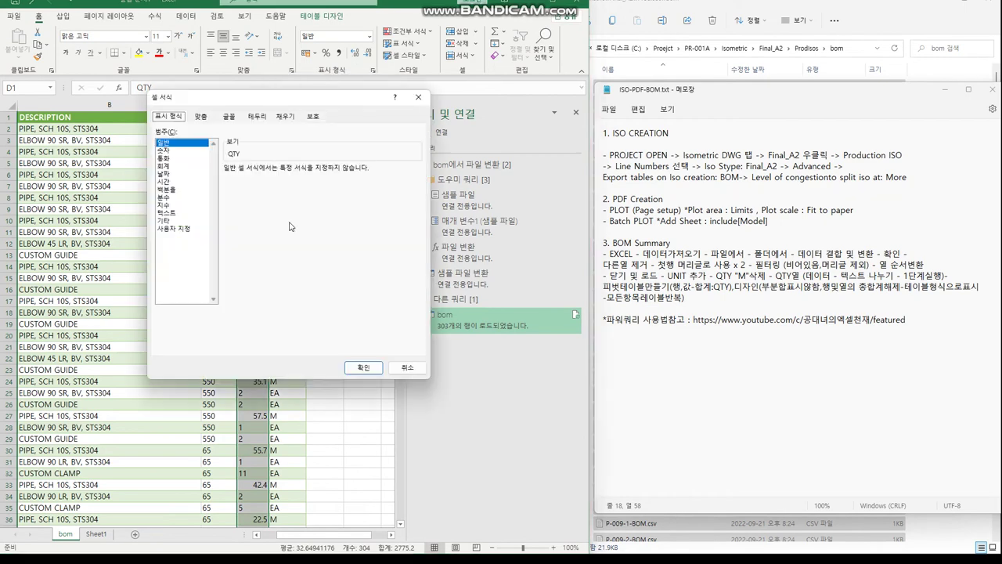
left_click(164, 151)
left_click(302, 176)
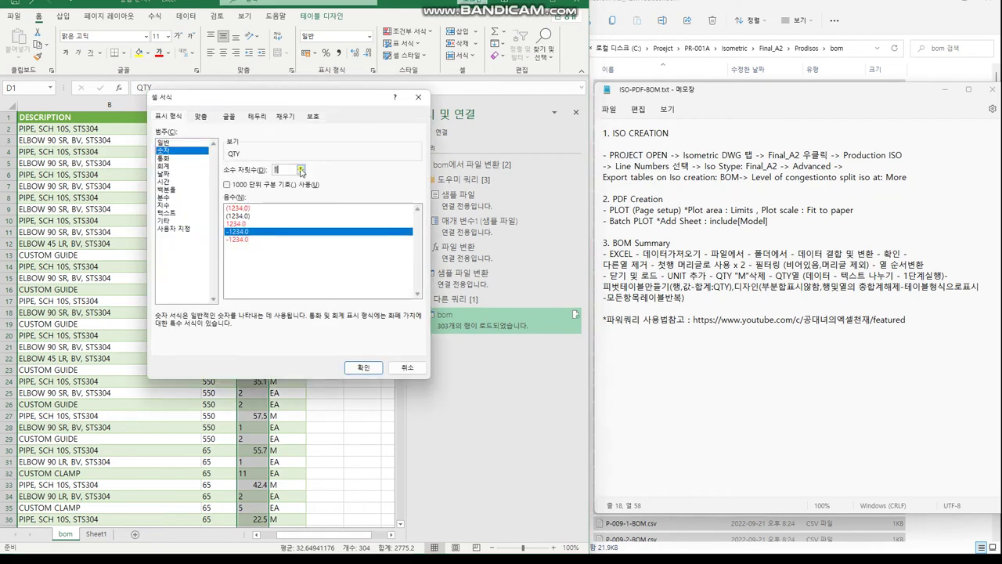
left_click(363, 367)
left_click(286, 185)
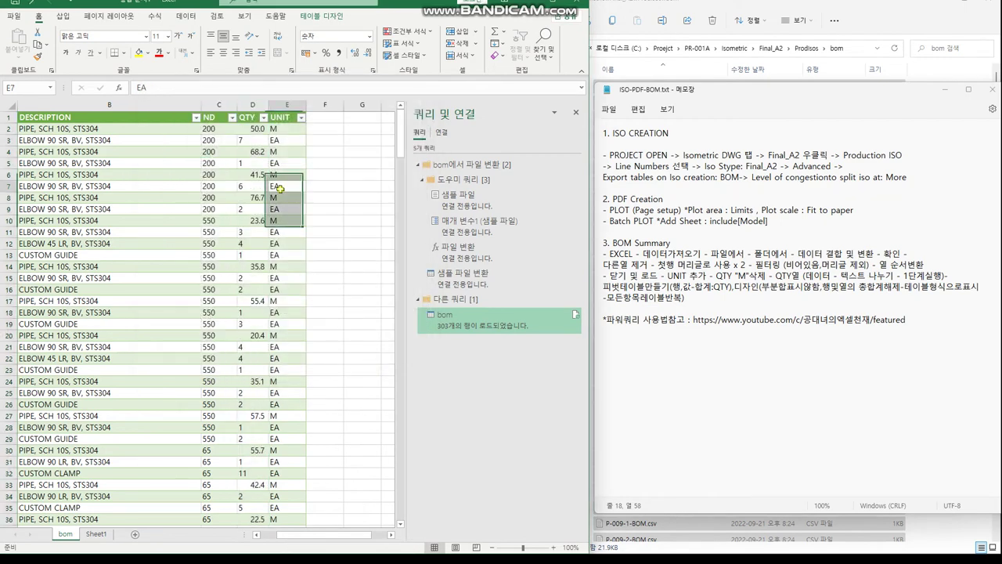
left_click(247, 104)
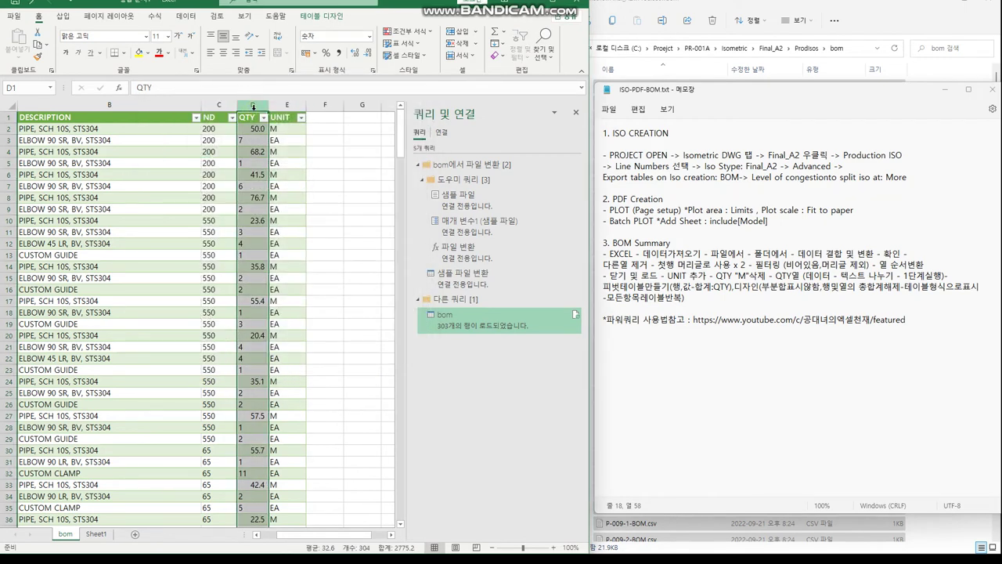
Review the QTY Text to Columns step in the notes and reselect the QTY column
left_click(768, 276)
left_click_drag(614, 286, 831, 288)
left_click(714, 301)
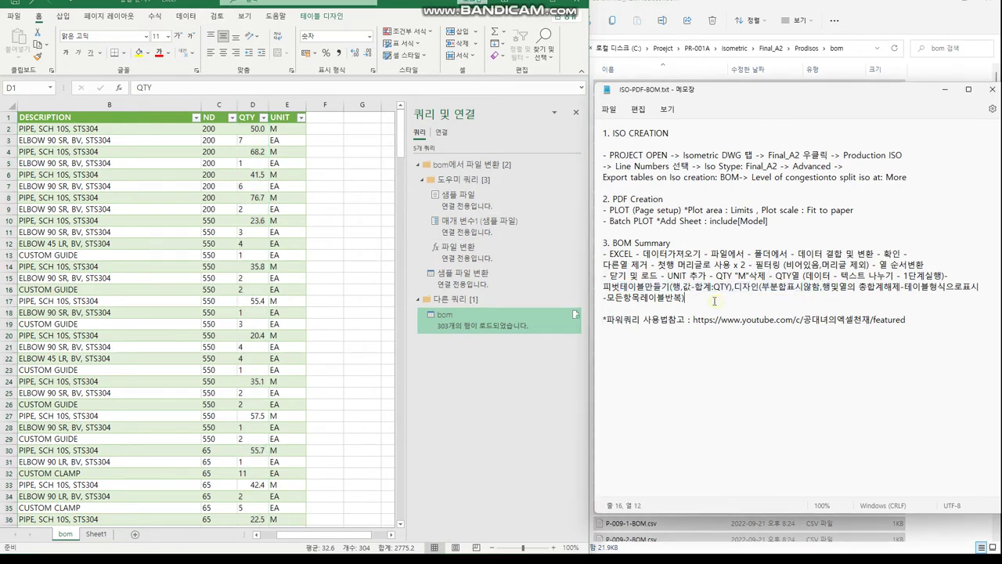
left_click_drag(694, 296, 608, 302)
left_click(578, 193)
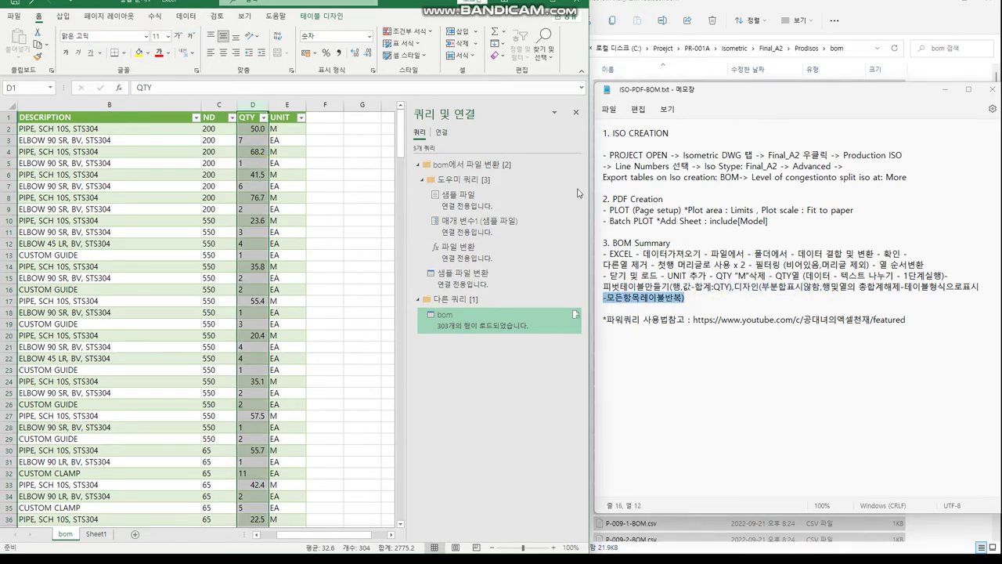
left_click(841, 276)
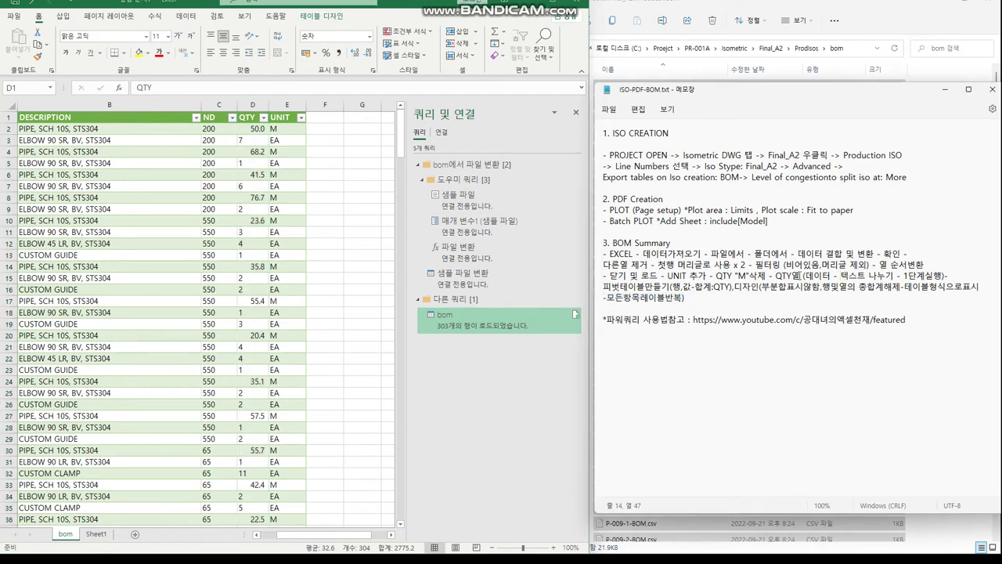
left_click_drag(775, 275, 946, 274)
left_click(252, 104)
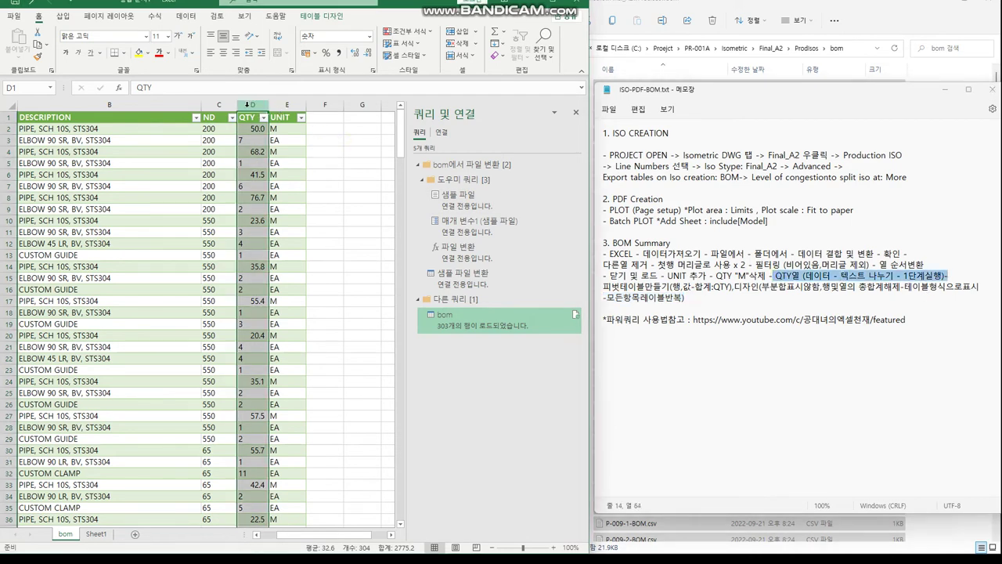
left_click(186, 16)
Convert the QTY column to true numbers with Text to Columns using default settings
left_click(383, 45)
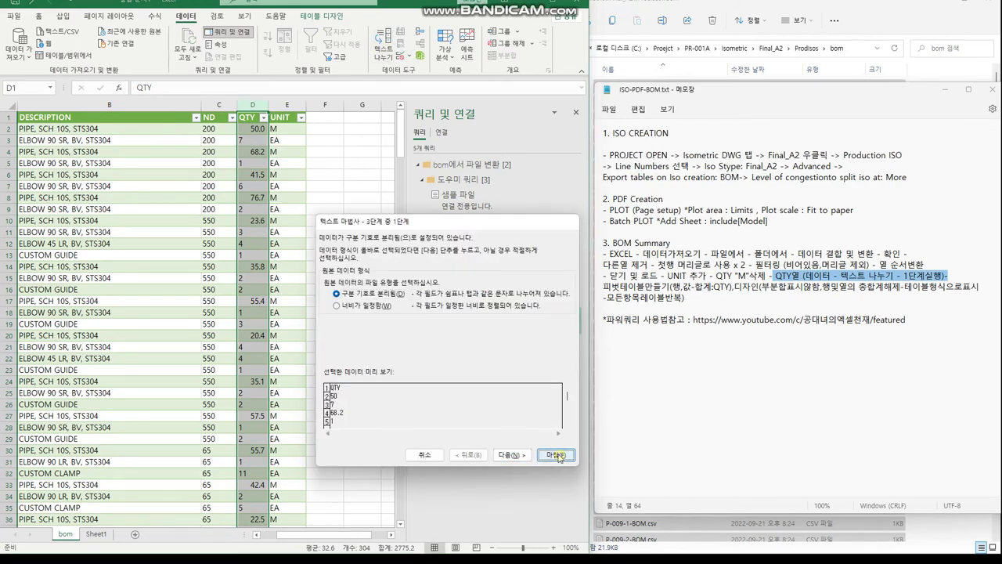
left_click(555, 454)
left_click(252, 333)
Select columns A to E of the combined BOM table for the pivot table
mouse_move(400, 125)
left_mouse_down()
mouse_move(397, 554)
mouse_move(400, 125)
left_mouse_up()
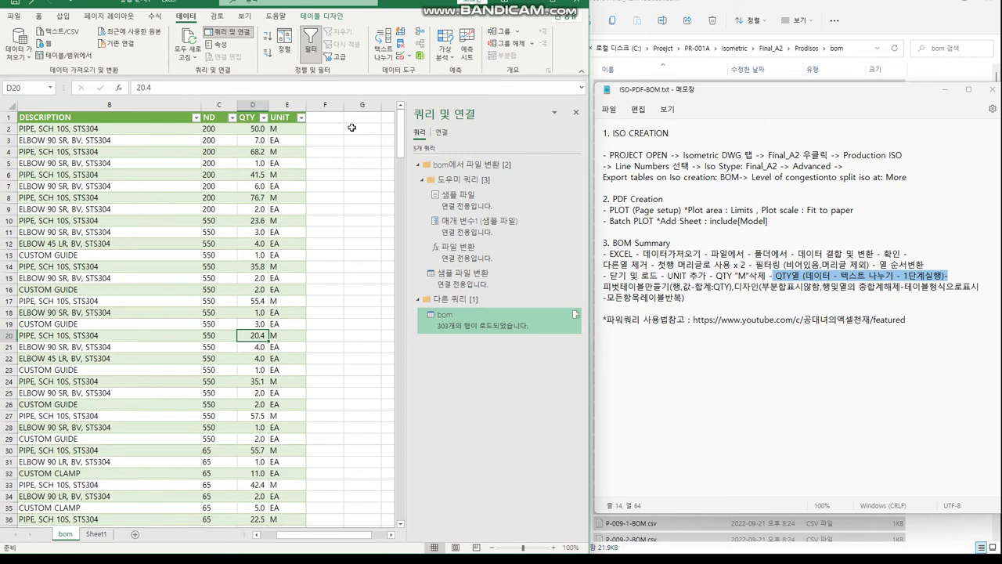
left_click(362, 129)
left_click(327, 118)
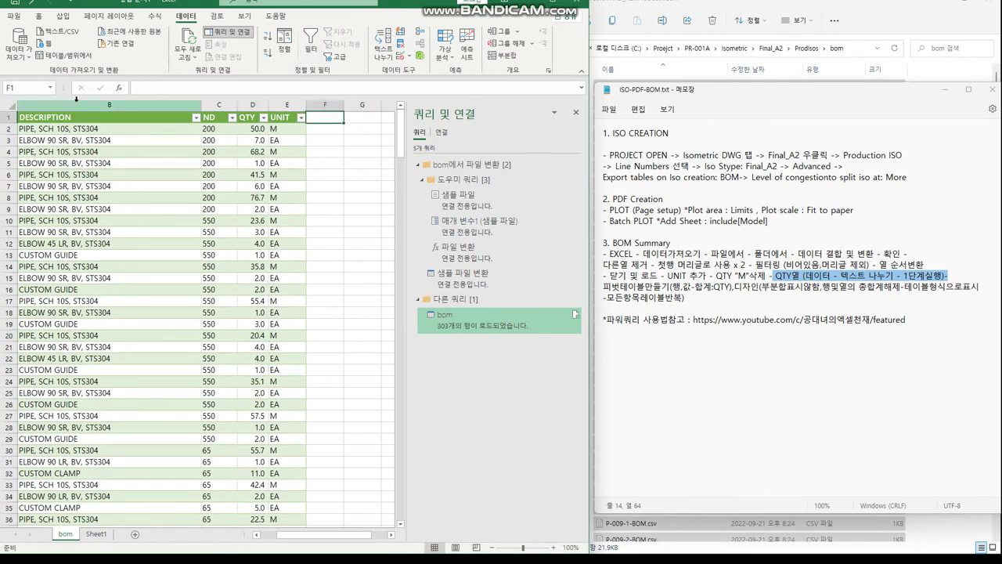
left_click(87, 150)
key("Left")
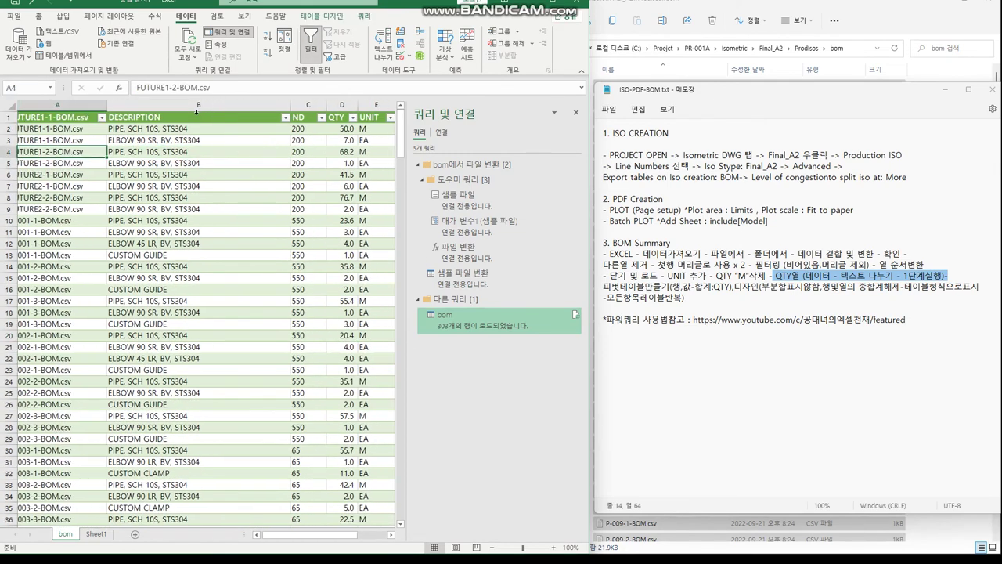
key("Right")
key("Right")
key("Right")
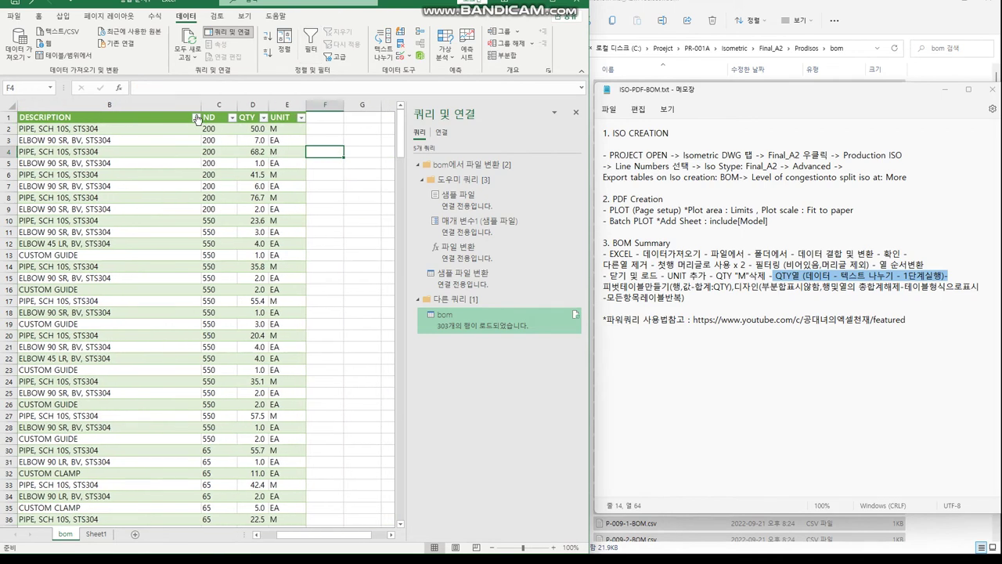
left_click_drag(286, 105, 23, 104)
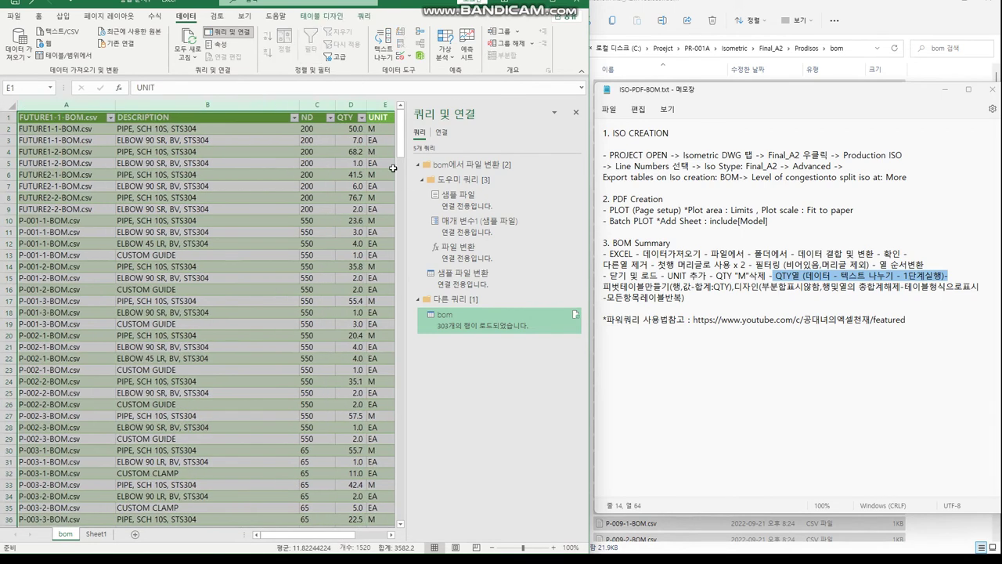
left_click(63, 16)
Create a new-sheet pivot table with DESCRIPTION, ND and UNIT rows summing QTY
left_click(14, 43)
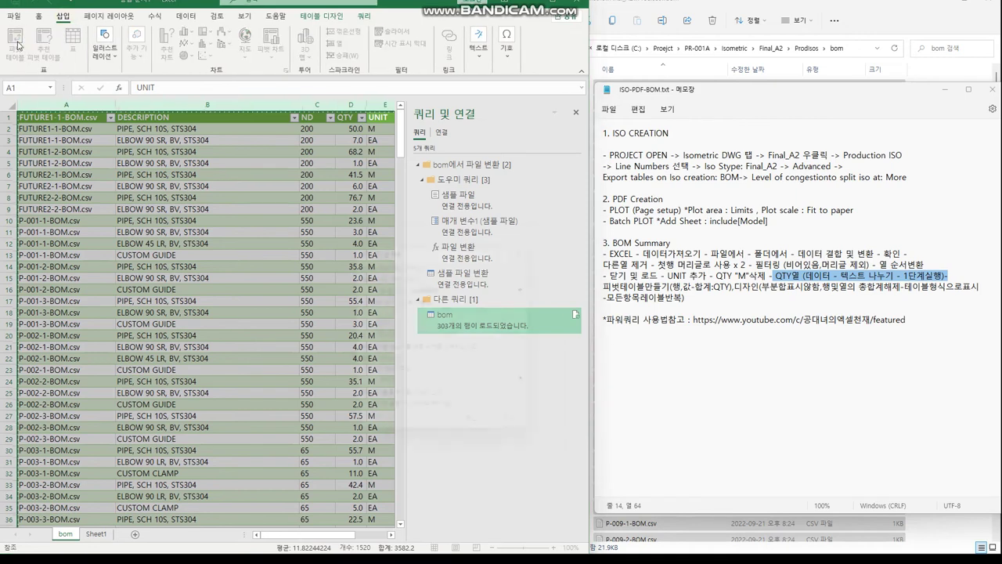
left_click(479, 432)
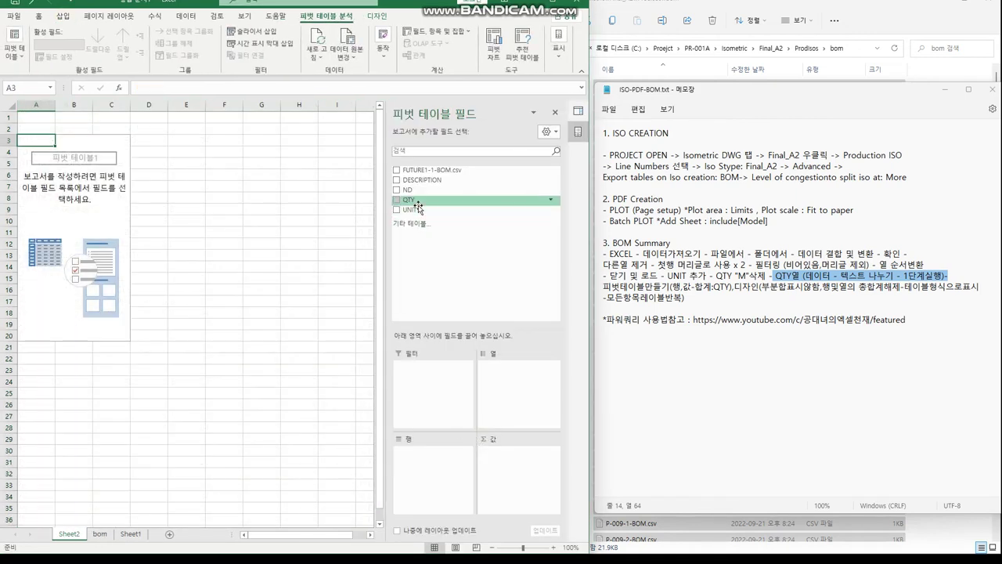
left_click(396, 180)
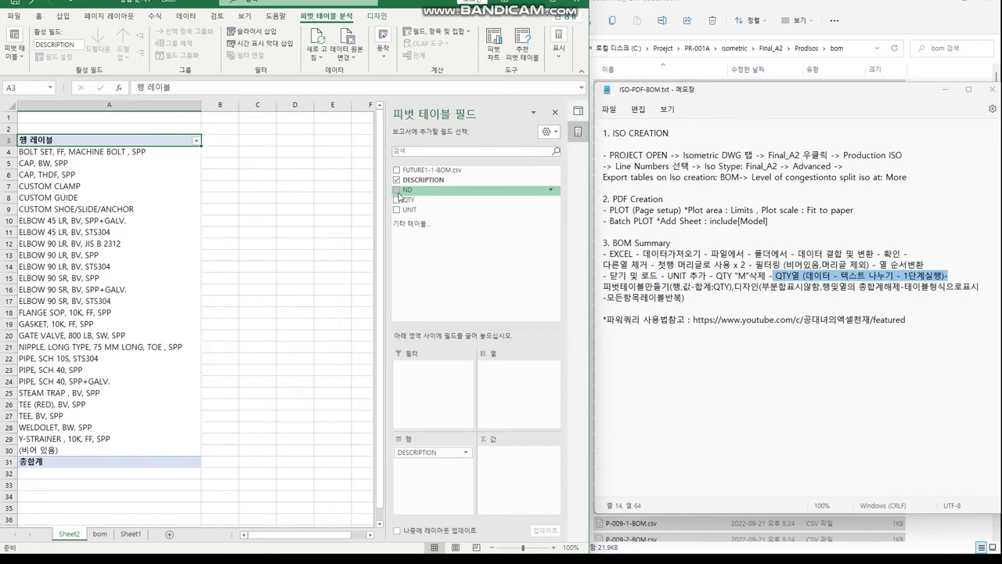
left_click(396, 190)
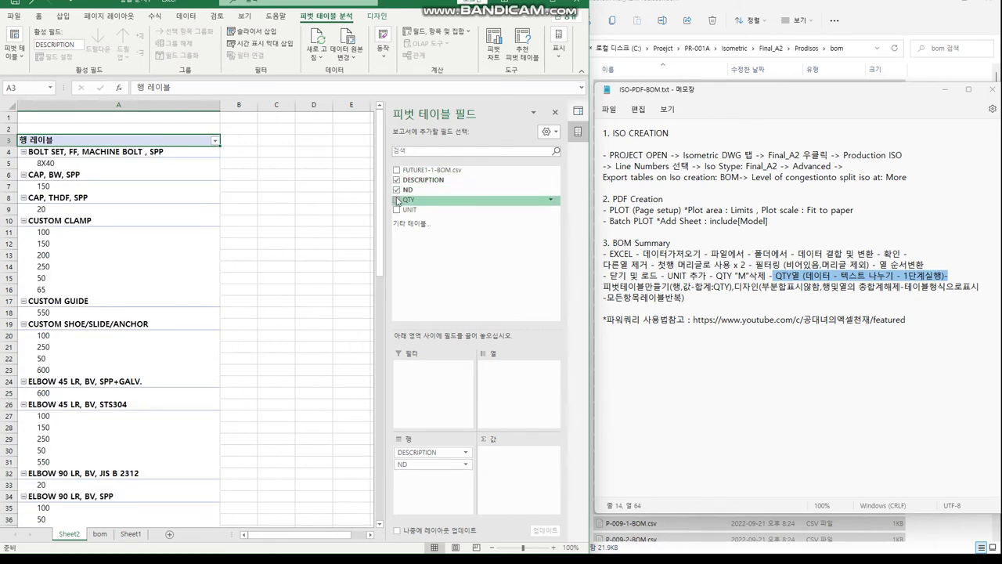
left_click(397, 200)
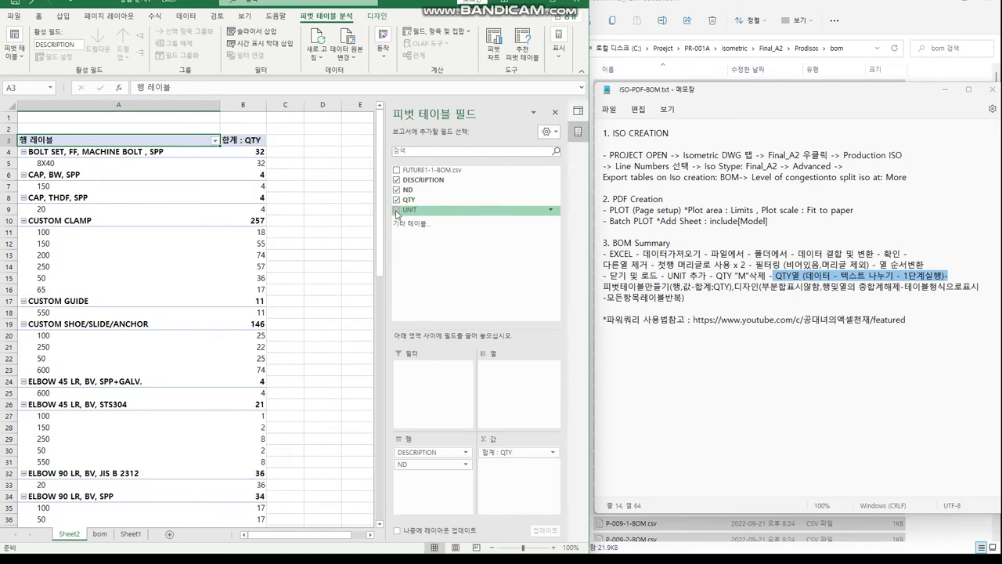
left_click(397, 211)
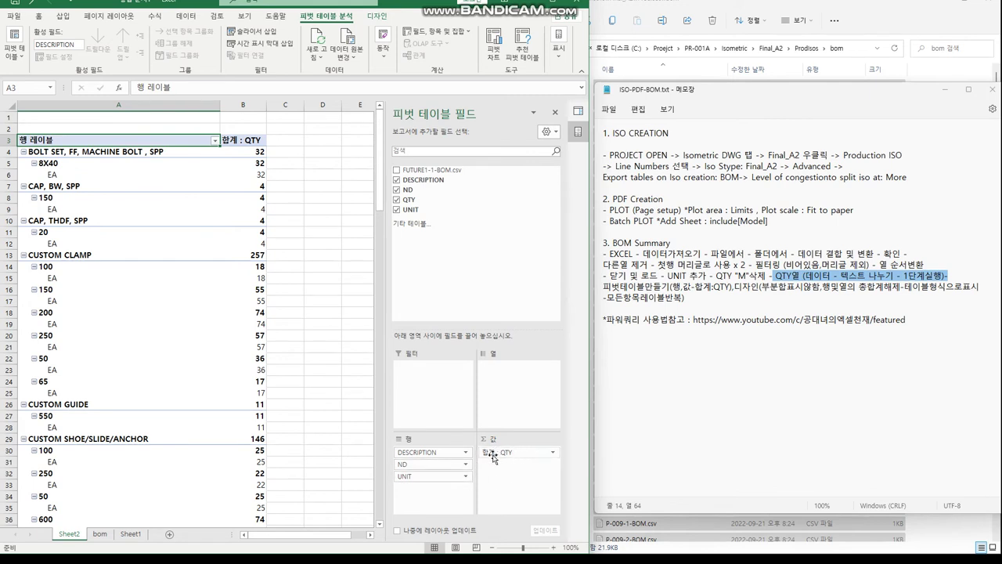
Turn off all subtotals and grand totals in the pivot table's design options
left_click(379, 16)
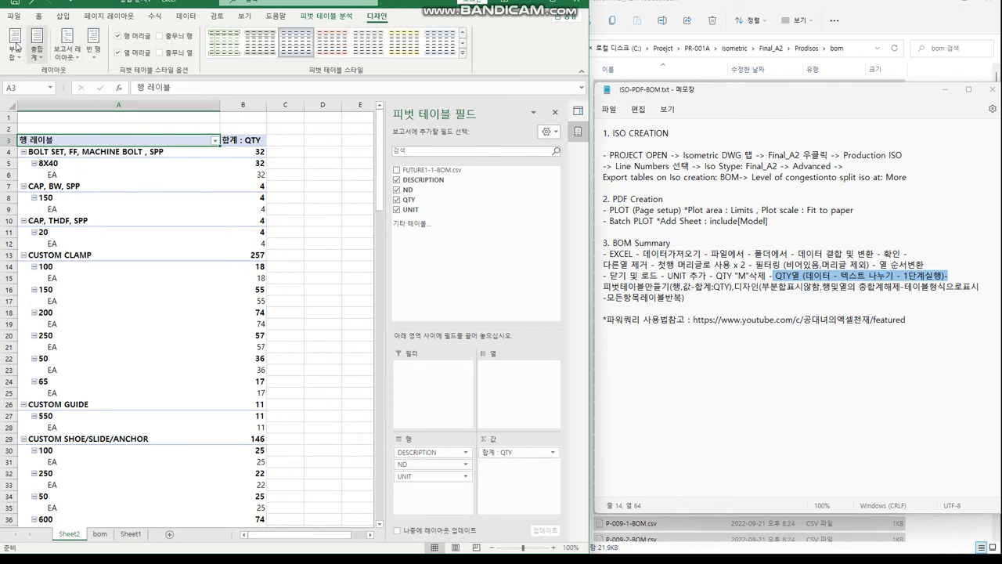
left_click(14, 43)
left_click(71, 76)
left_click(36, 43)
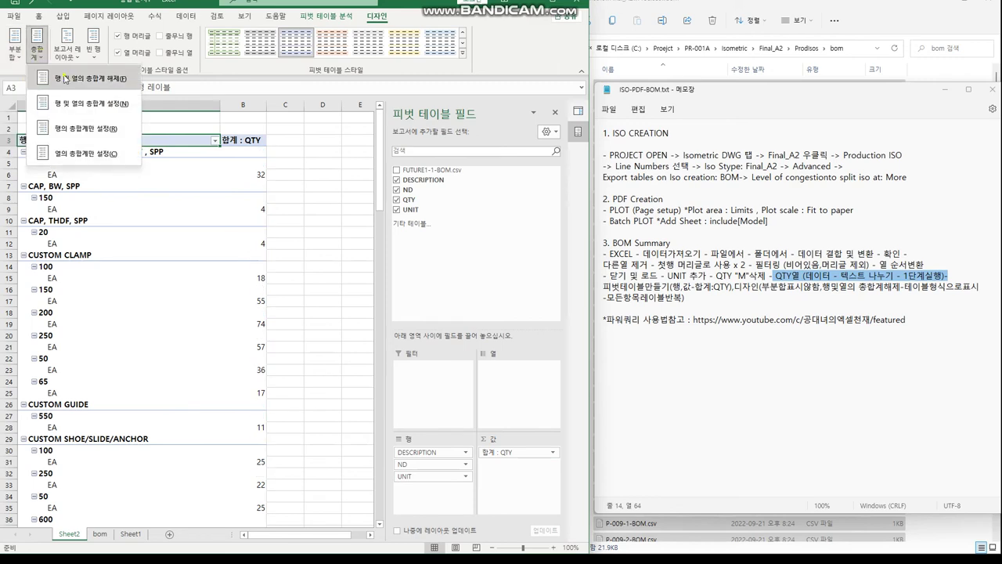
left_click(66, 78)
Switch the pivot table to tabular form and repeat all item labels, such as CUSTOM CLAMP
left_click(67, 43)
left_click(92, 129)
left_click(68, 43)
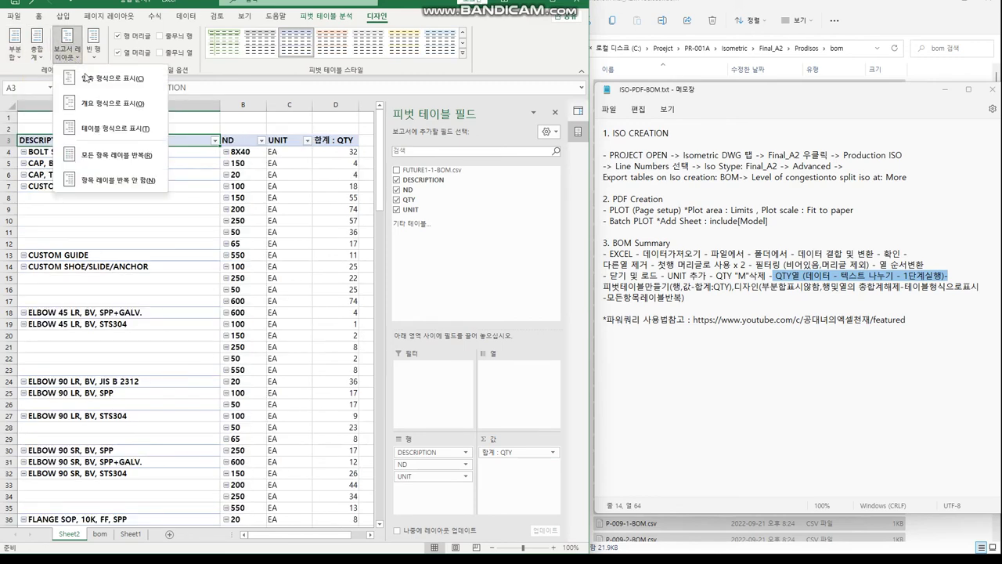
left_click(109, 163)
left_click(138, 219)
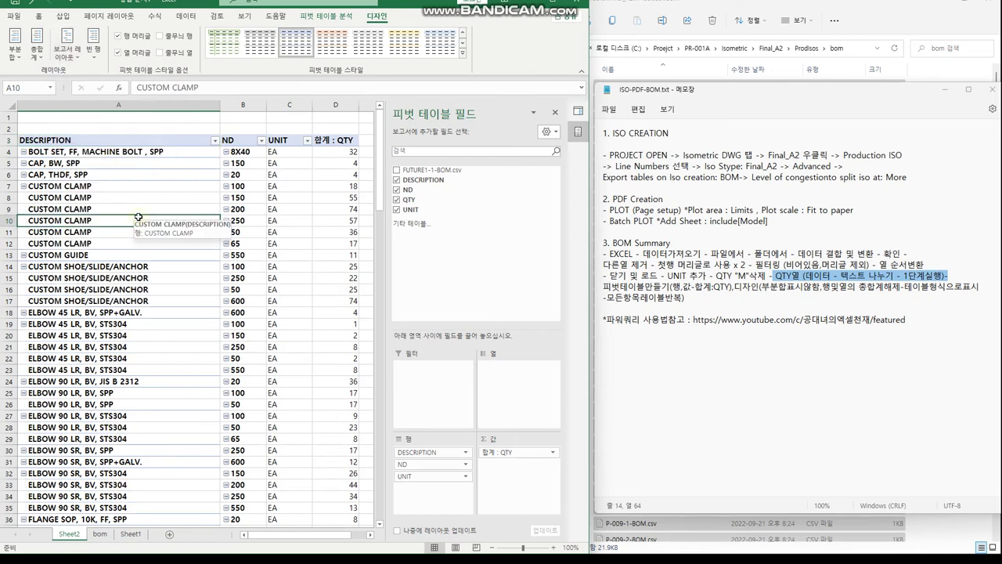
Show the workbook's Queries & Connections panel beside the pivot table
left_click(578, 110)
scroll(204, 235, "down", 3)
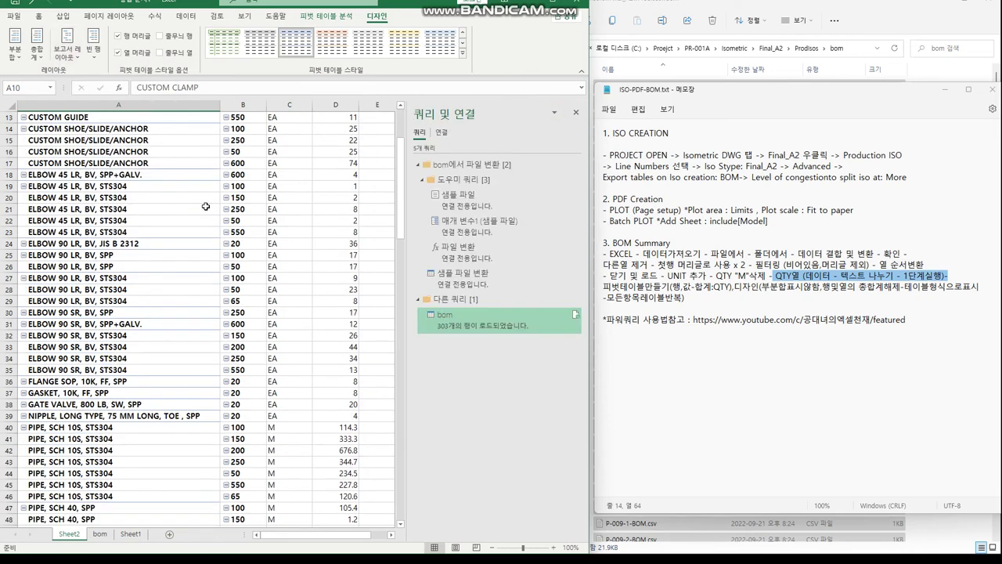
scroll(206, 255, "down", 8)
scroll(79, 262, "up", 3)
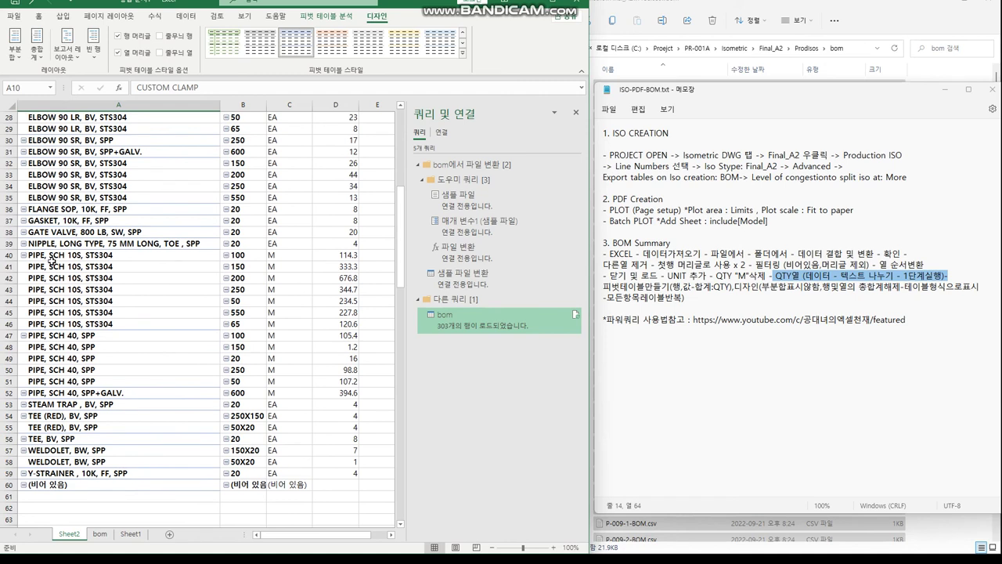
Select and total the PIPE rows: SCH 10S STS304, SCH 40 SPP and galvanized
left_click_drag(51, 259, 346, 324)
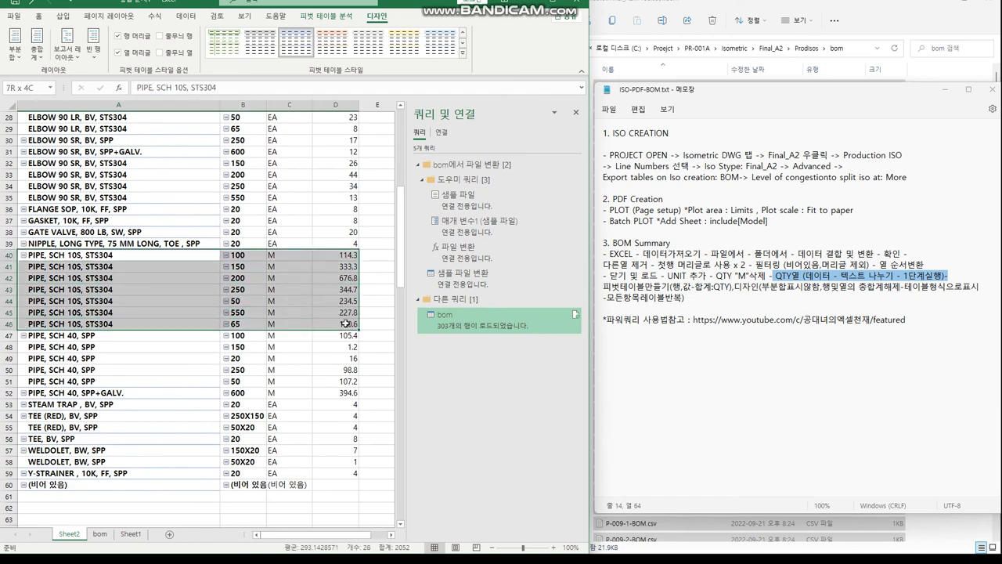
left_click_drag(52, 335, 332, 383)
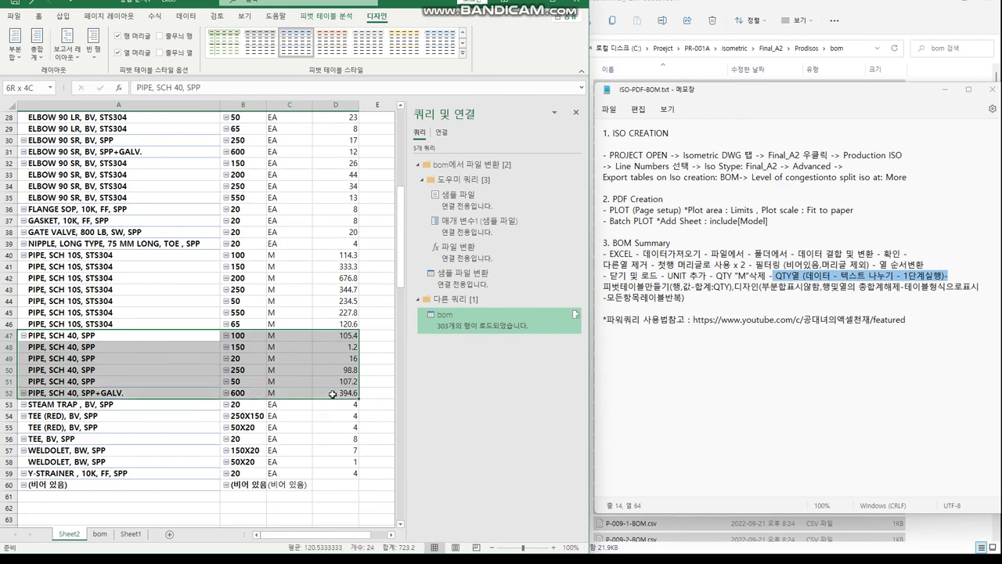
left_click_drag(41, 392, 338, 395)
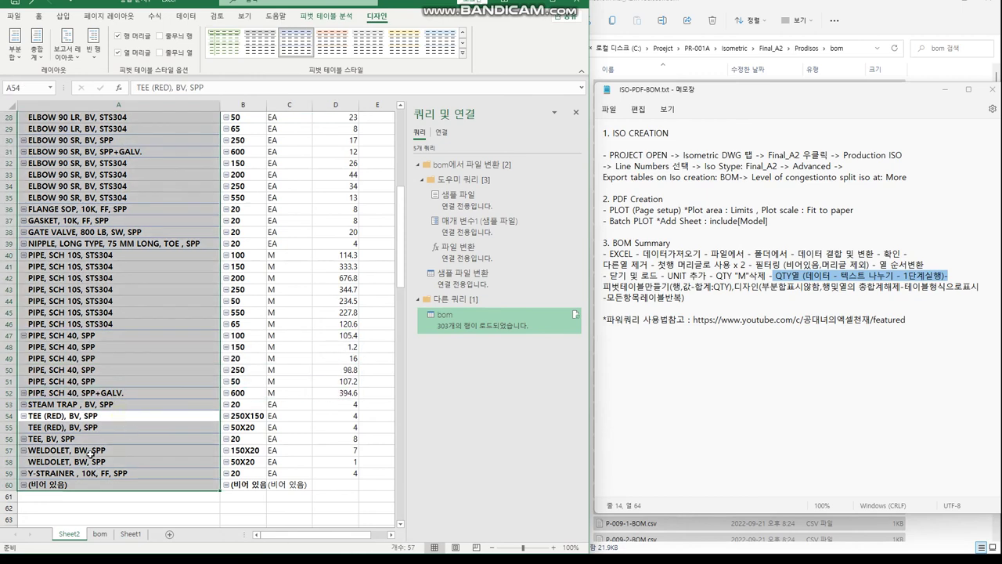
left_click(78, 461)
scroll(64, 288, "up", 9)
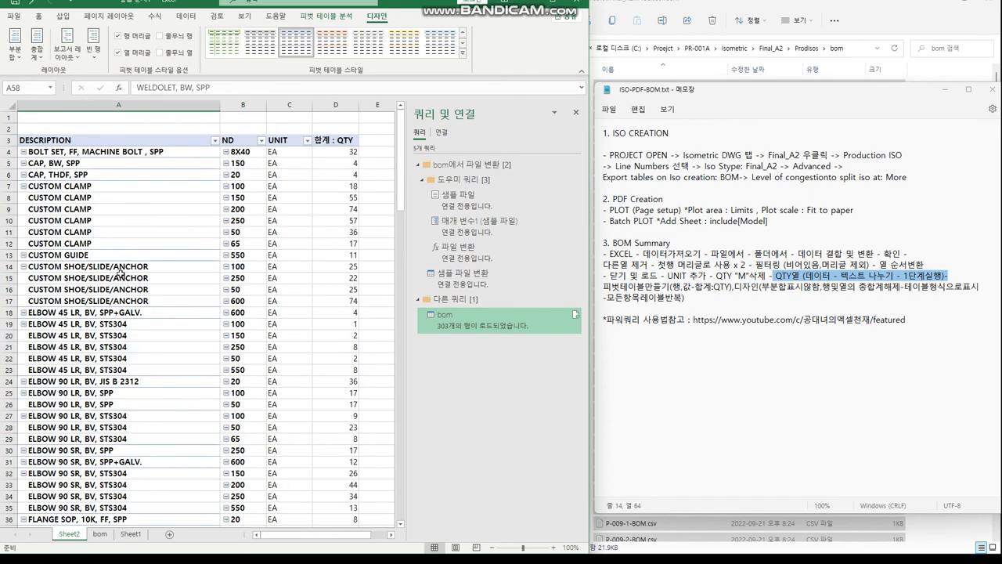
scroll(120, 273, "down", 1)
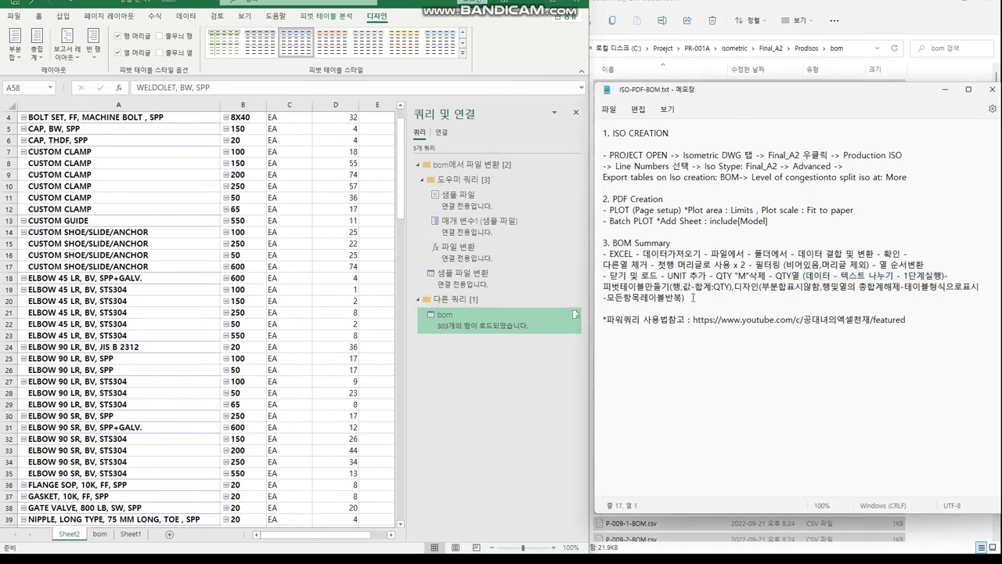
Select the written steps in the notes, then shrink Excel to a floating window
left_click_drag(693, 298, 609, 132)
scroll(145, 177, "up", 1)
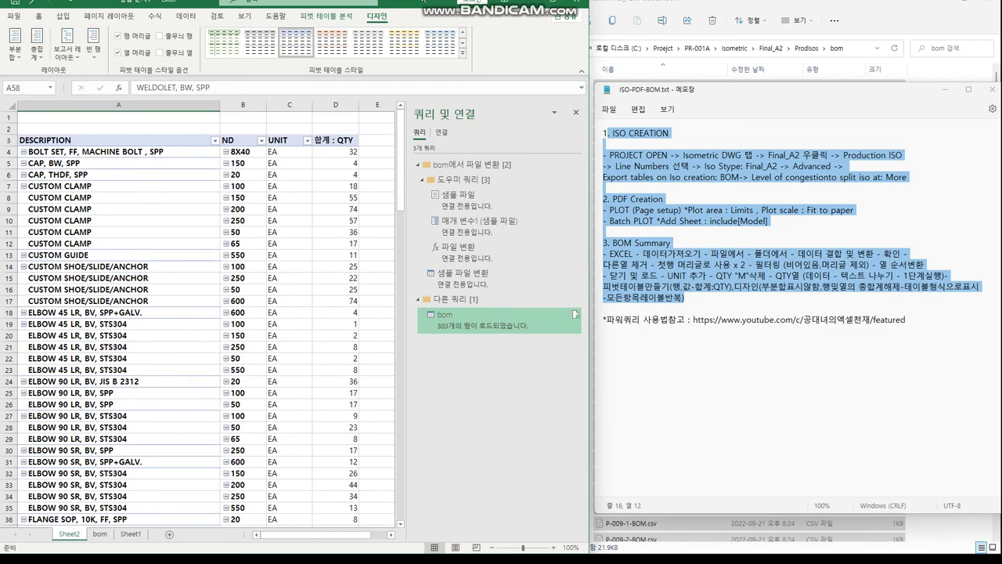
key("super+Down")
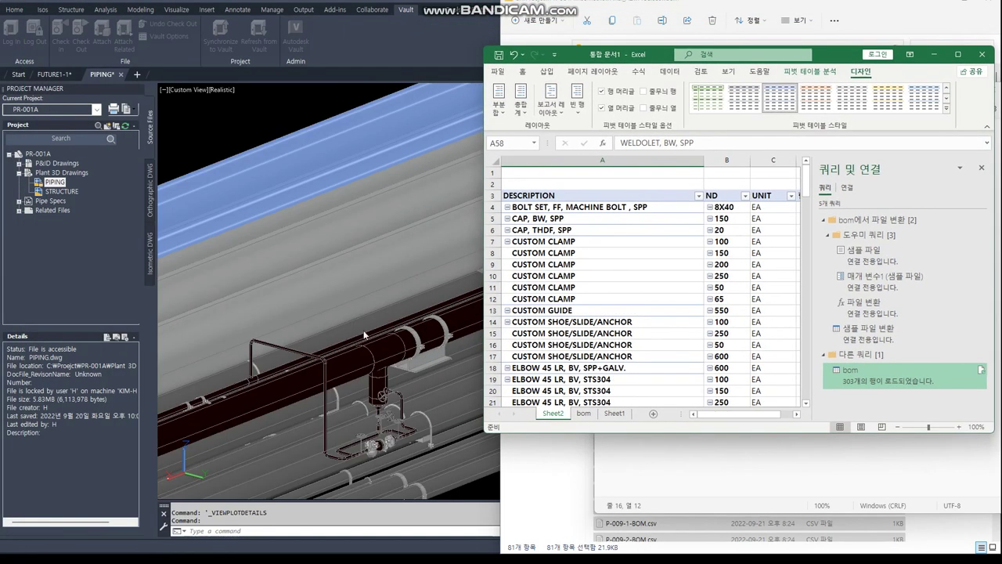
Open the FUTURE1-1 isometric, zoom to its BILL OF MATERIALS table, and set Excel alongside it
left_click(152, 251)
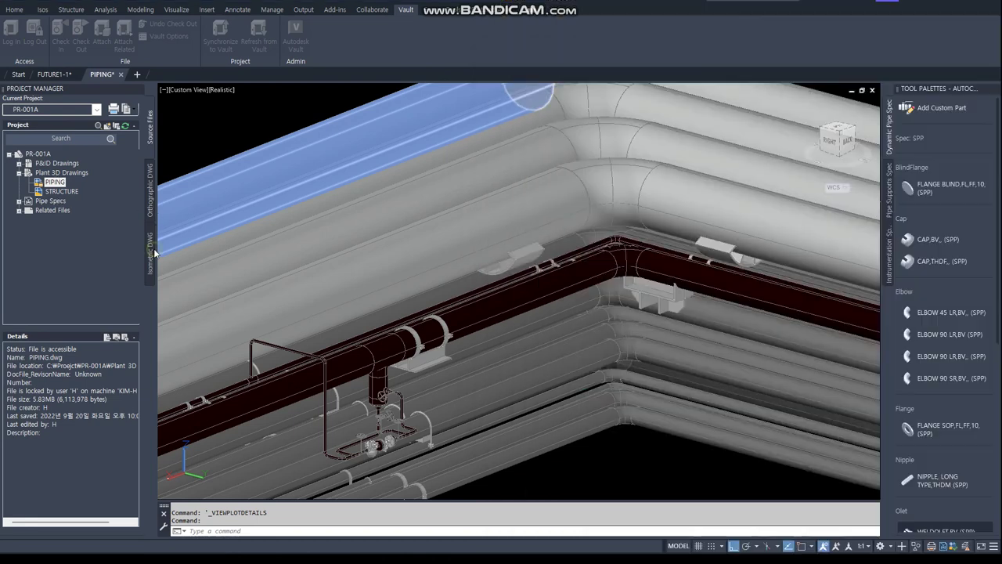
double_click(79, 173)
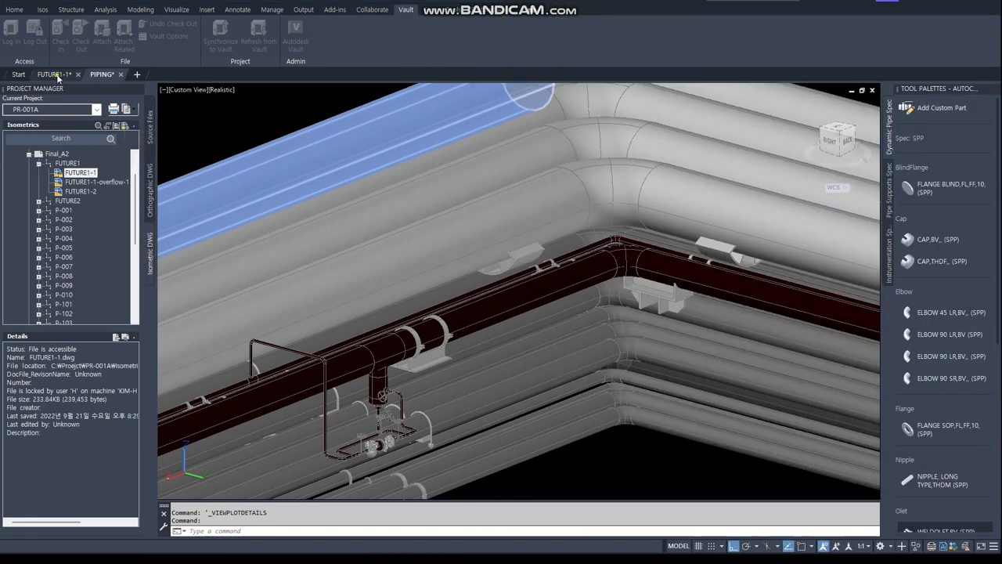
middle_click_drag(501, 221, 280, 324)
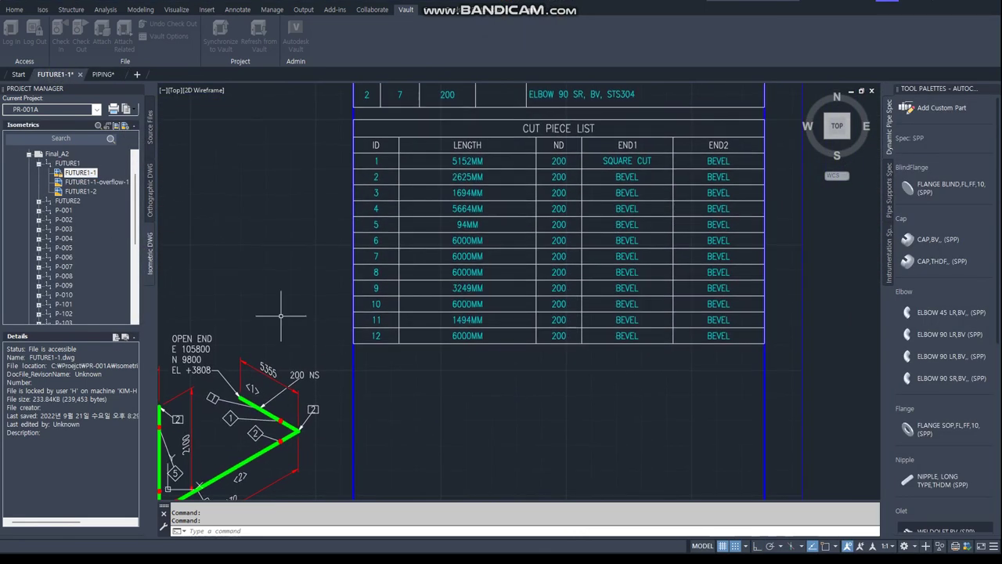
scroll(279, 324, "up", 2)
scroll(279, 325, "up", 2)
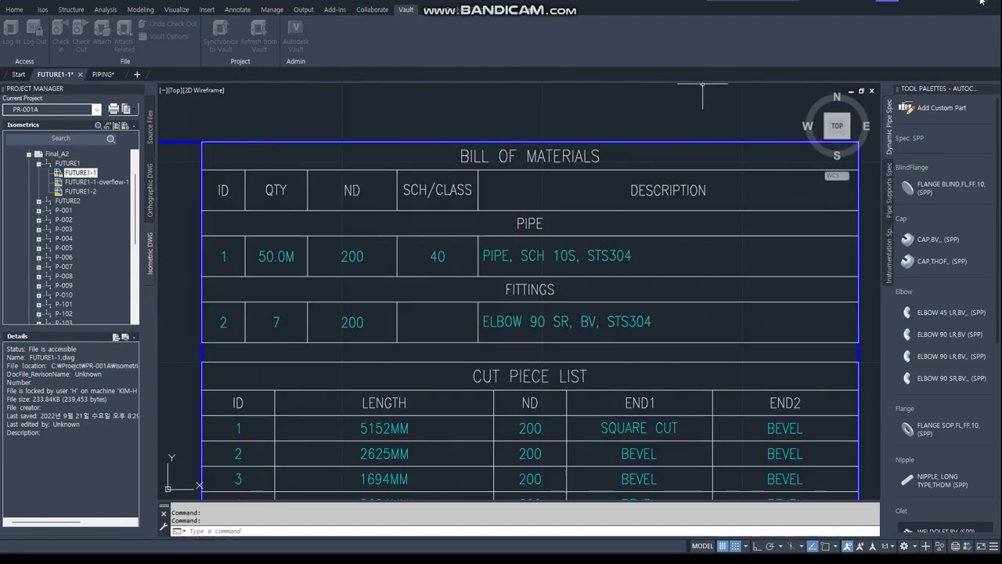
left_click_drag(982, 2, 613, 13)
left_click(688, 267)
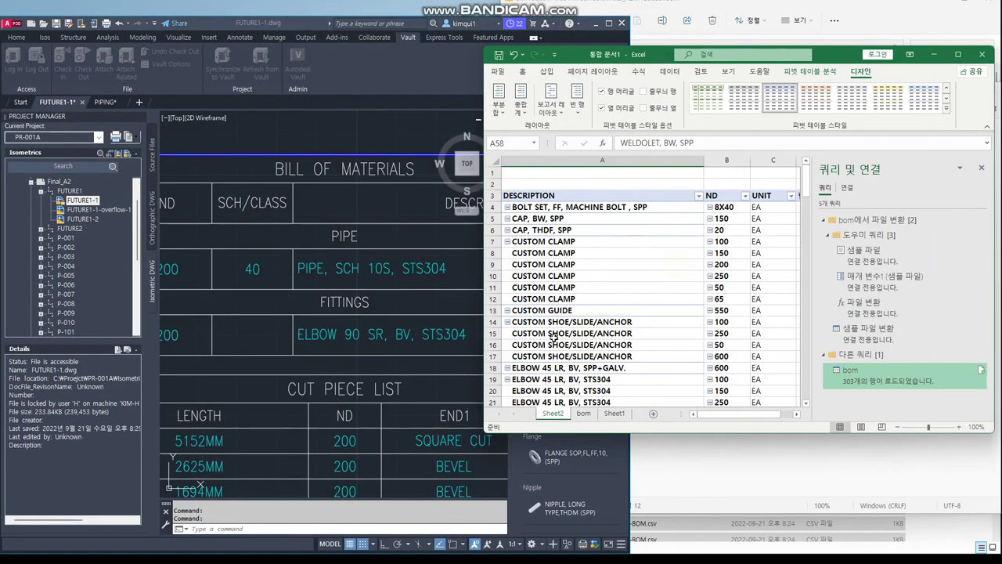
On the bom sheet, inspect the first FUTURE1-1-BOM.csv rows, including ELBOW 90 SR, BV, STS304
left_click(583, 413)
left_click(533, 206)
left_click(547, 184)
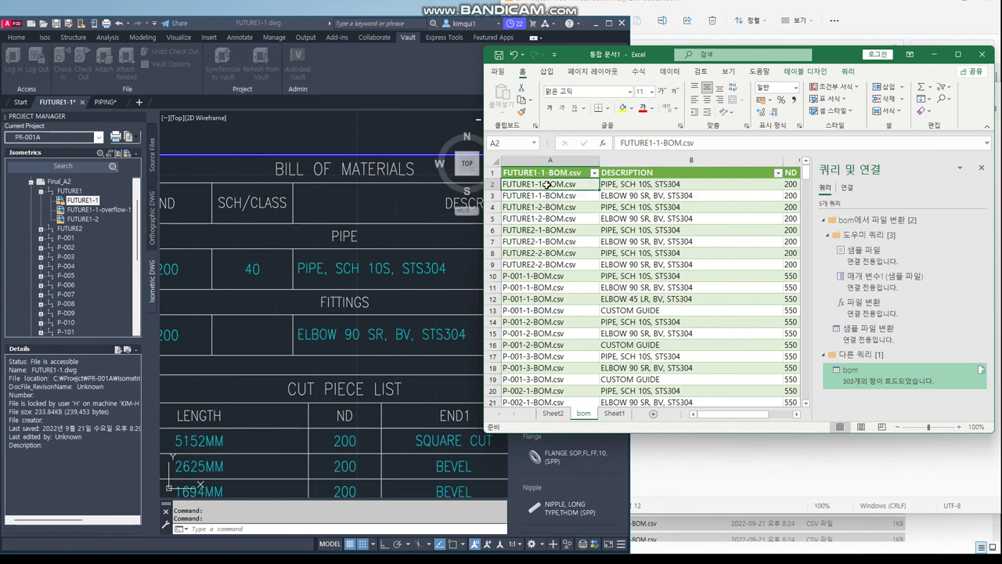
left_click(536, 197)
left_click(655, 196)
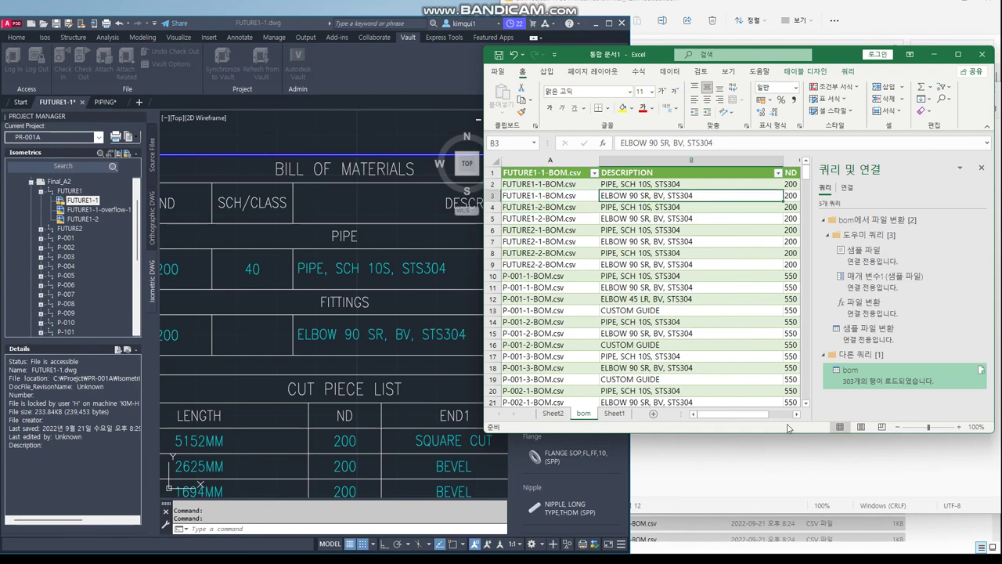
left_click(797, 414)
left_click(797, 413)
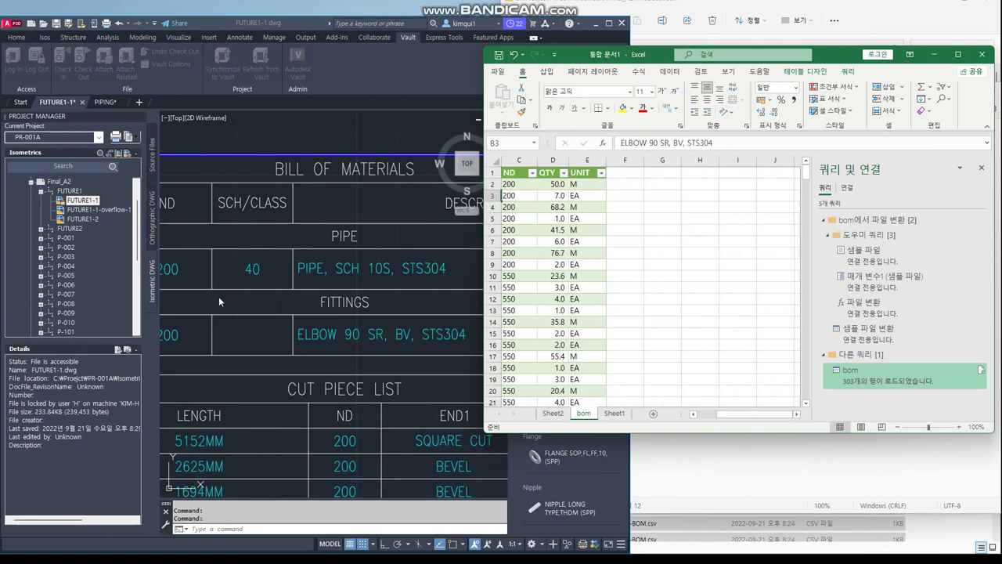
Reposition the Excel window and check the first row's 50.0 pipe QTY value
scroll(219, 302, "up", 2)
scroll(219, 302, "up", 1)
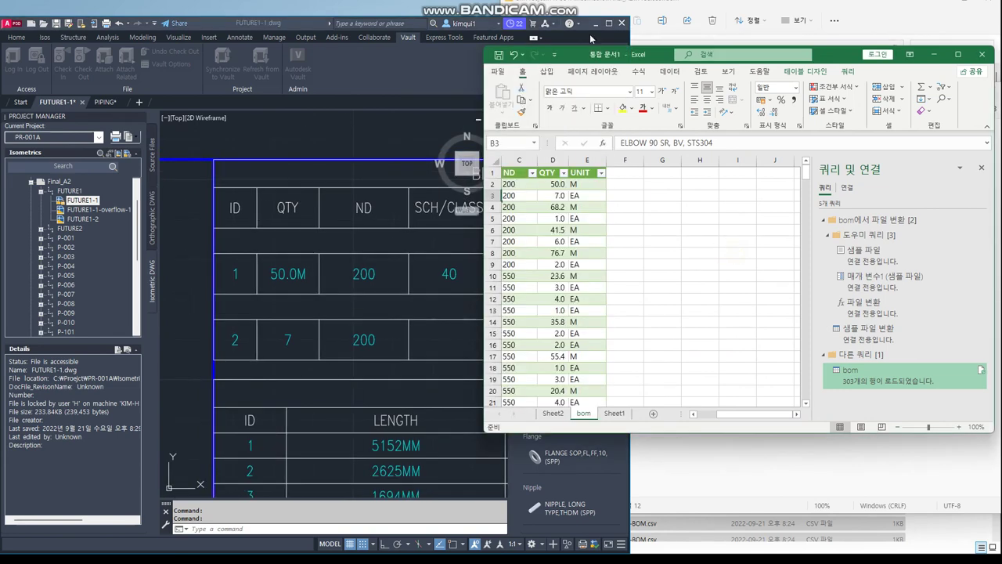
left_click_drag(591, 54, 616, 102)
left_click(589, 232)
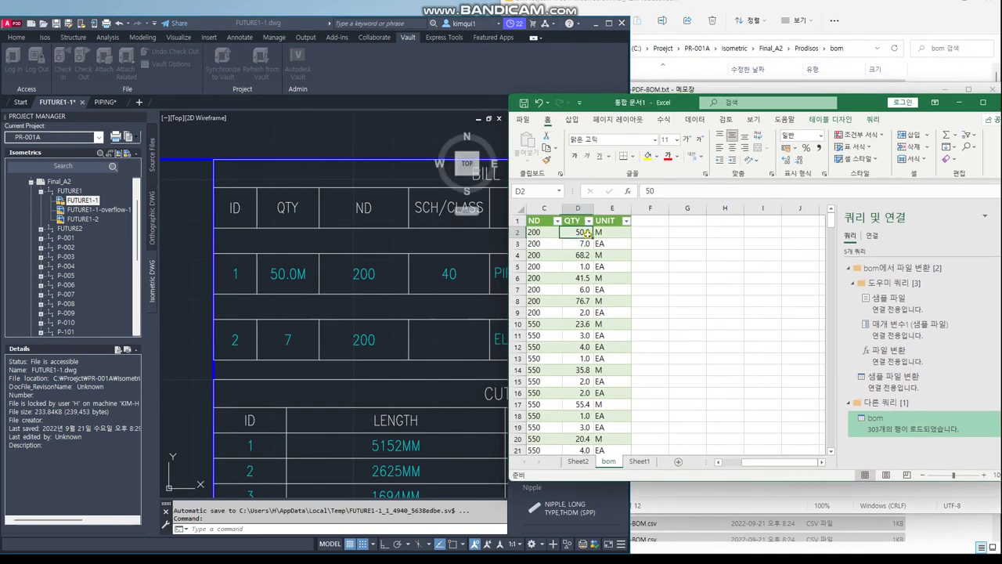
key("Home")
key("Right")
key("Right")
key("Right")
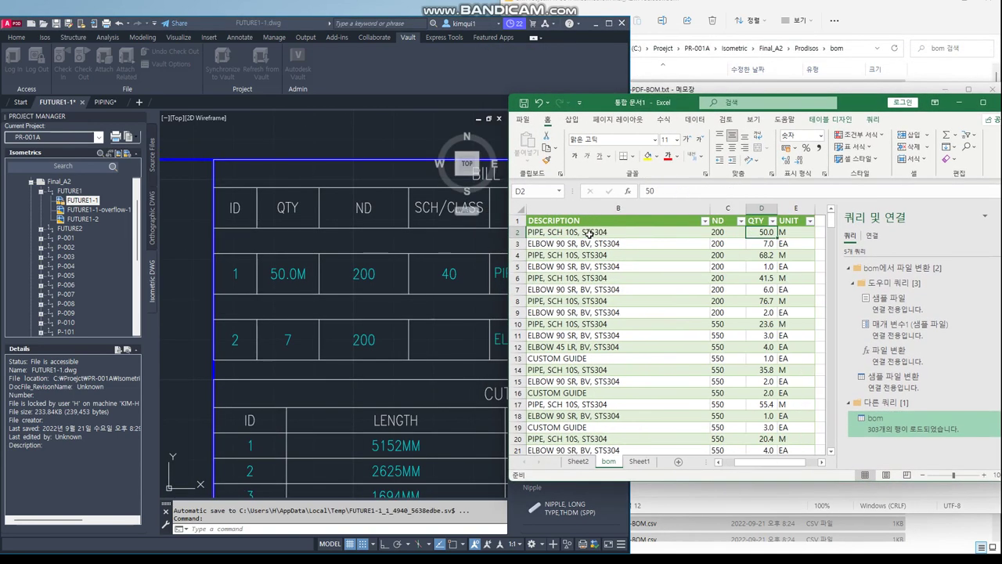
Rename the pivot table sheet from Sheet2 to SUMMARY
left_click(578, 462)
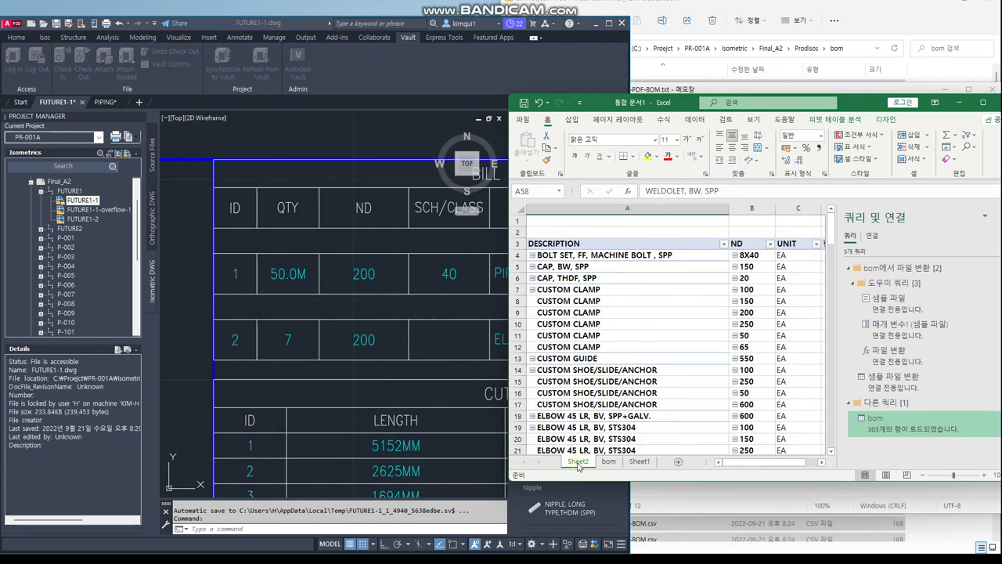
right_click(583, 464)
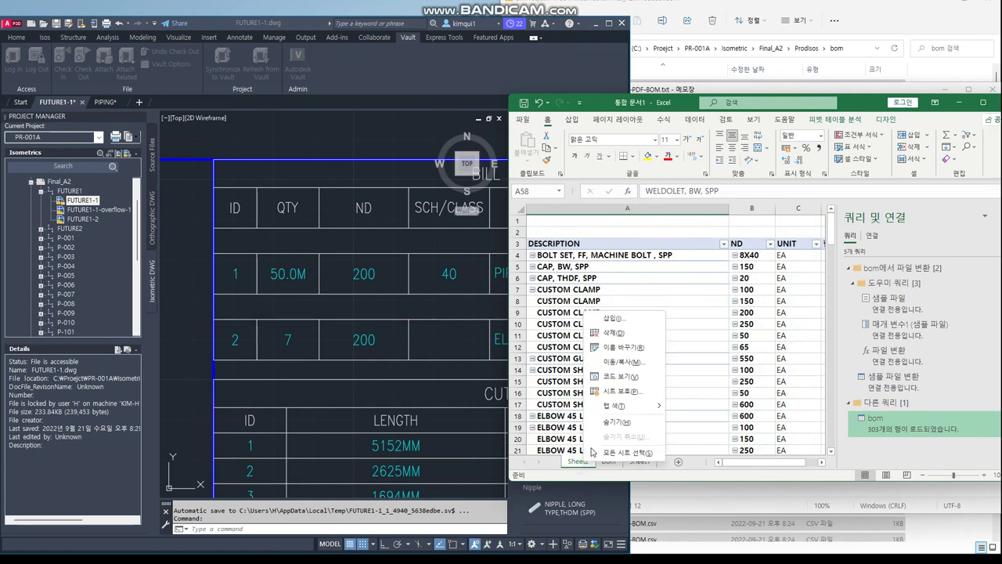
left_click(619, 347)
type("SUMMARY")
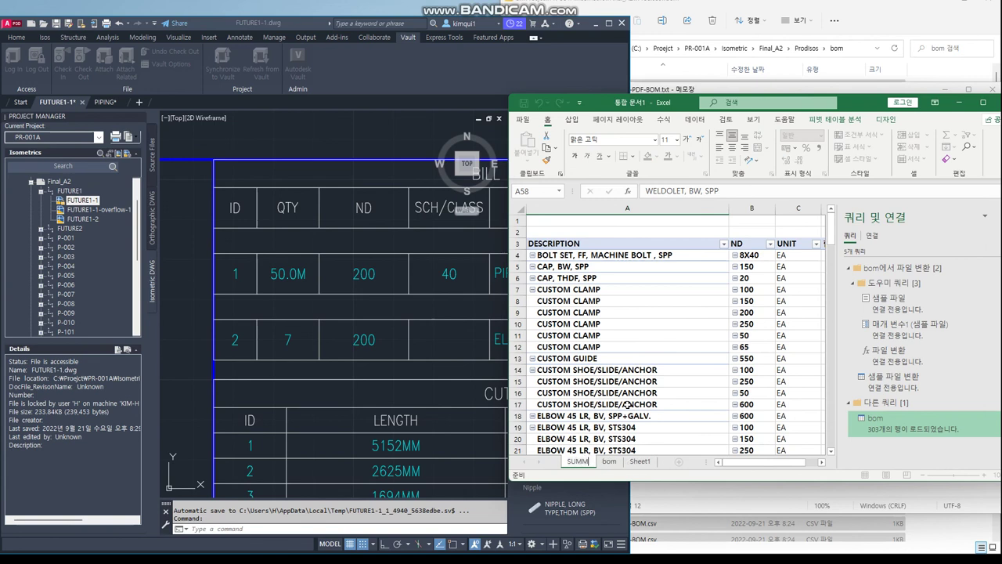
key("Return")
key("Return")
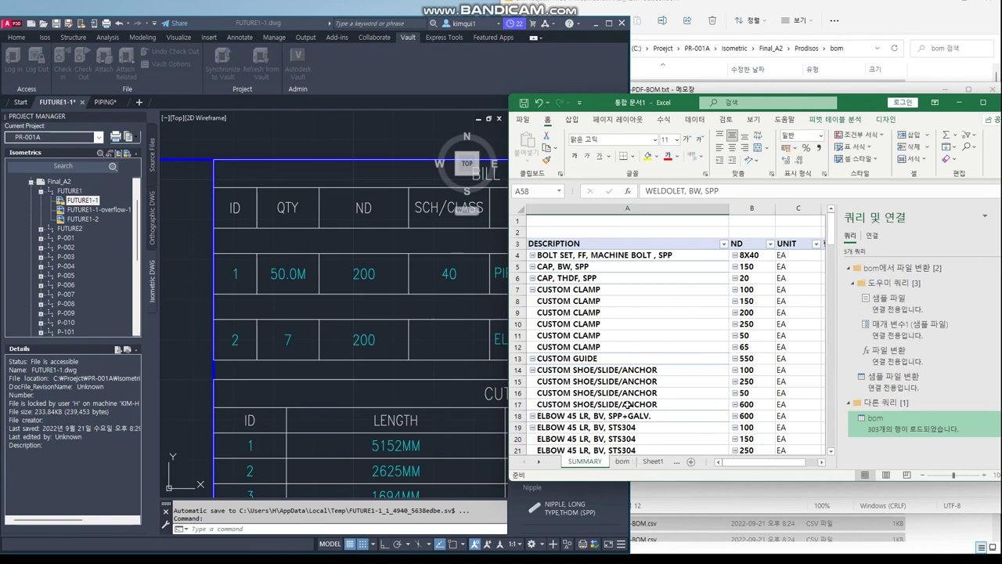